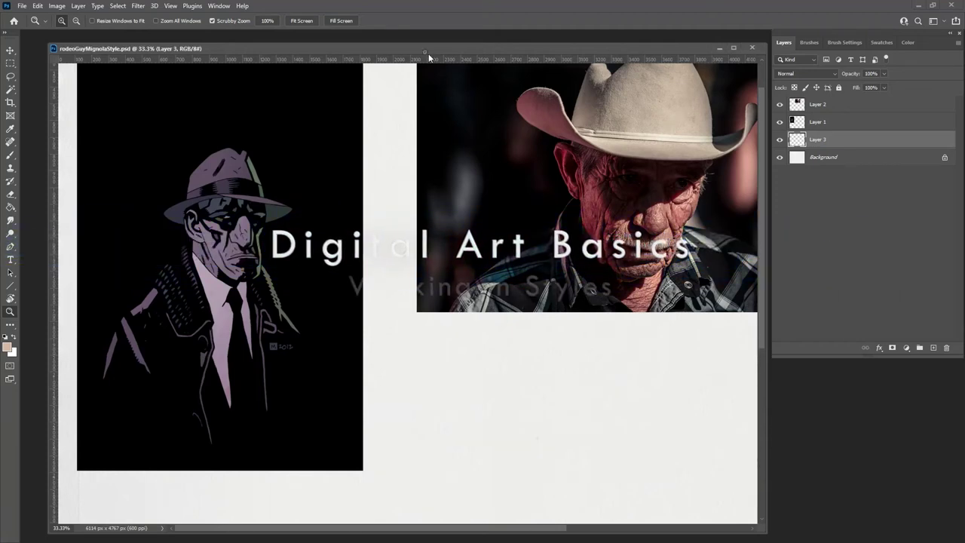
Select the triangle inking pen brush from the sketching brushes.
left_click_drag(473, 370, 384, 378)
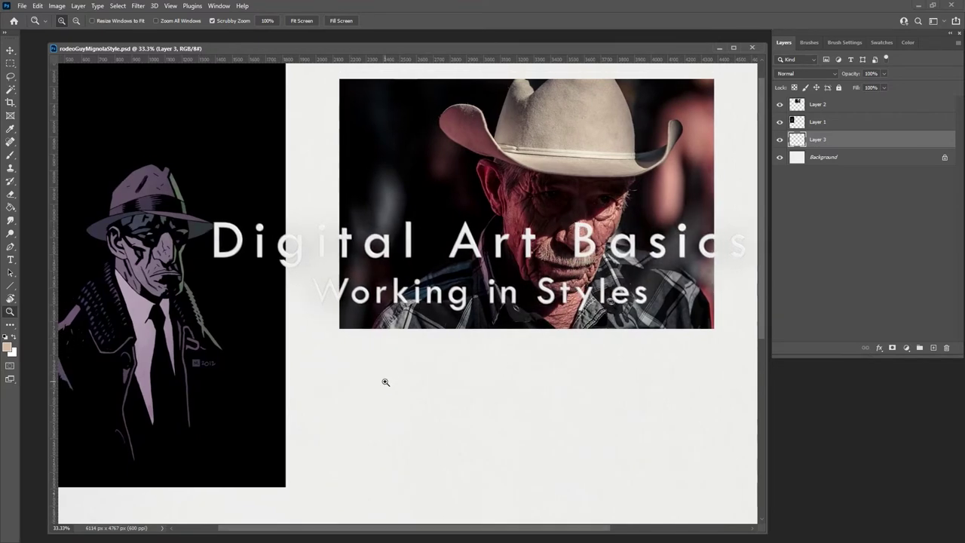
left_click(385, 382, "alt")
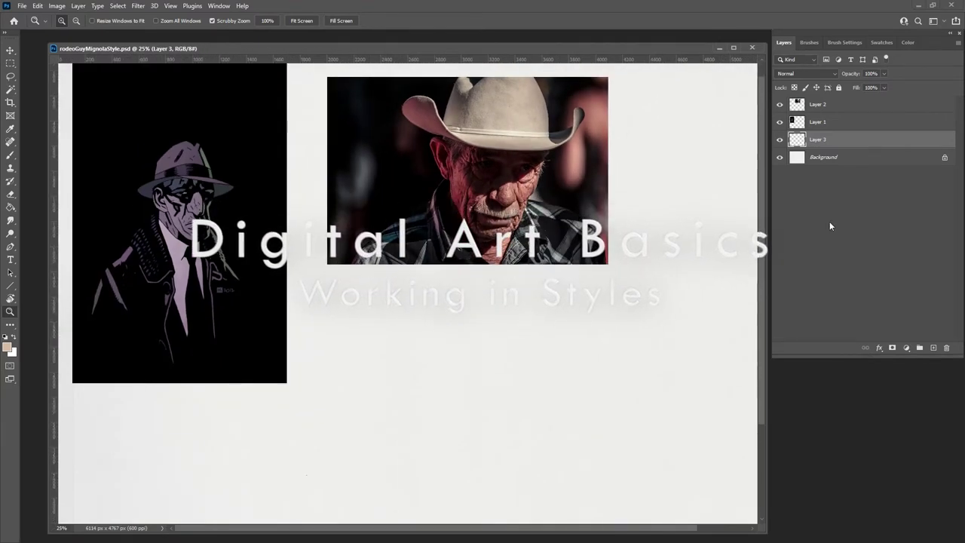
left_click(808, 42)
scroll(960, 178, "down", 5)
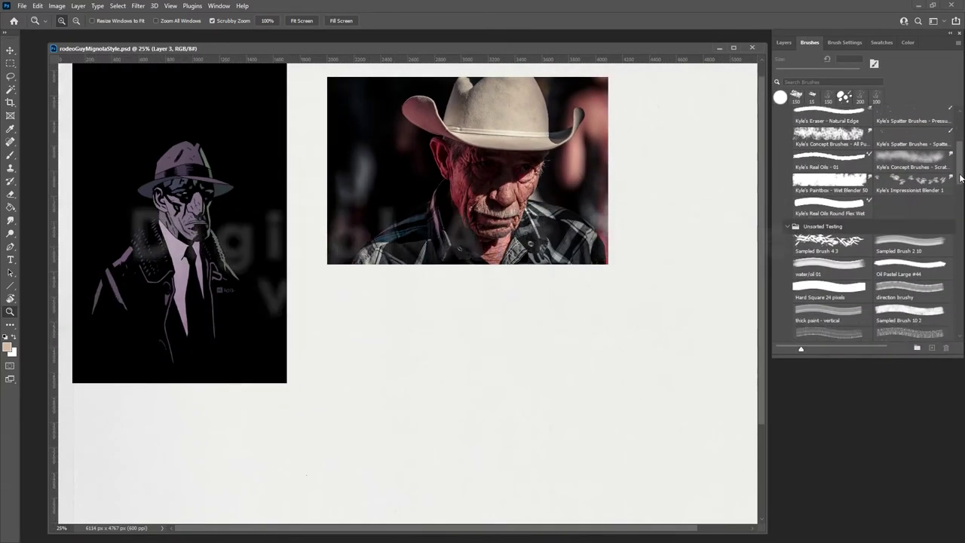
mouse_move(960, 178)
left_mouse_down()
mouse_move(960, 267)
mouse_move(960, 243)
left_mouse_up()
left_click(829, 201)
Set the painting colour to black and make a short test stroke below the cowboy photo.
left_click(907, 43)
left_click(840, 221)
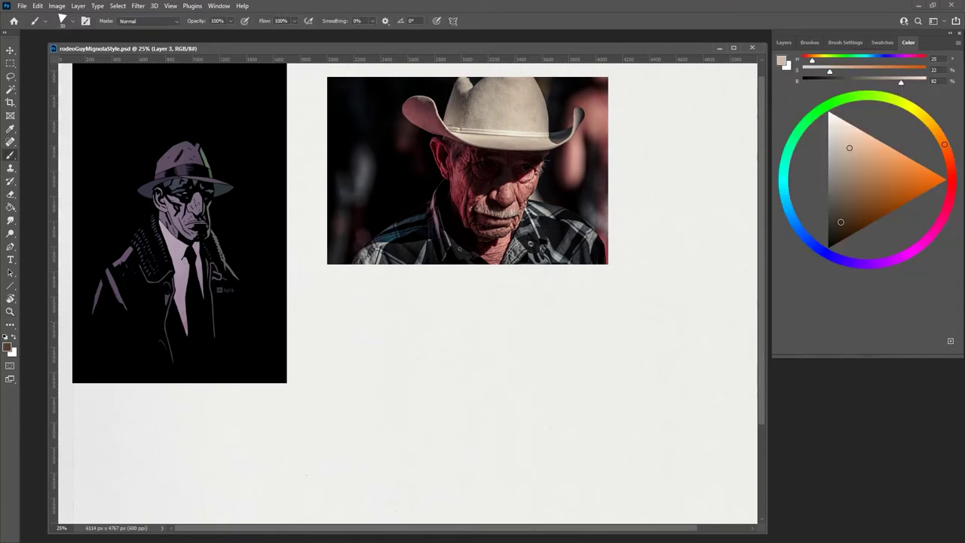
key("d")
left_click_drag(460, 330, 451, 357)
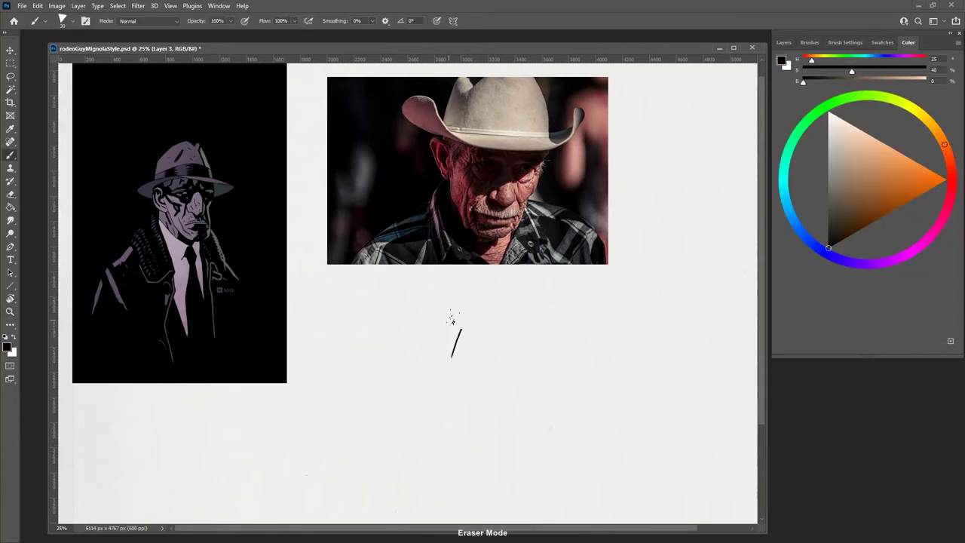
Set the eraser to the Hard Round Pressure Size brush and erase the test stroke.
key("e")
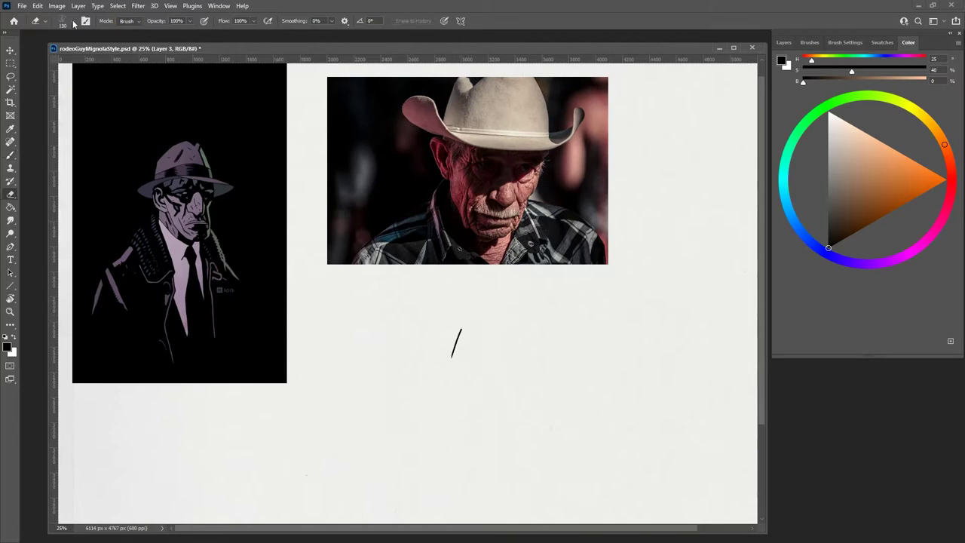
left_click(73, 23)
key("Escape")
left_click(808, 42)
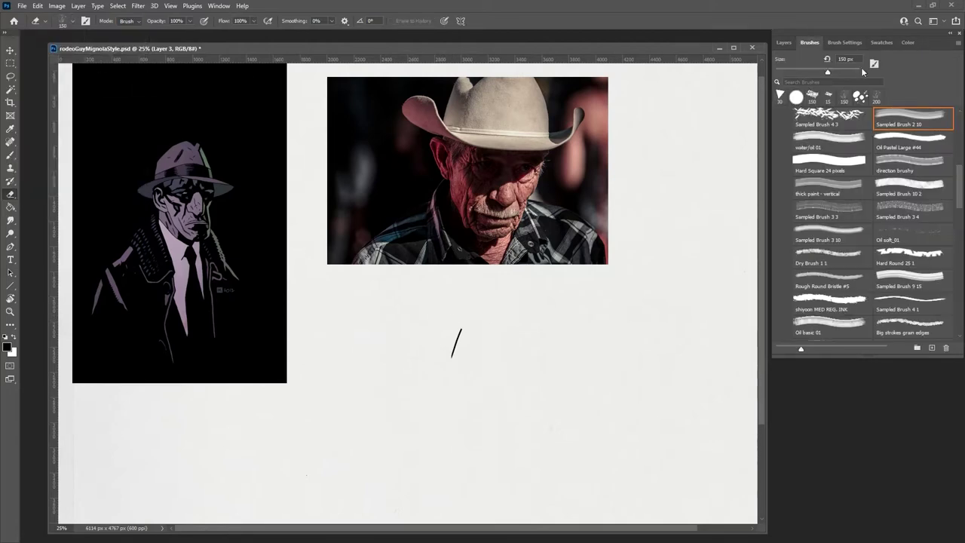
scroll(867, 226, "down", 10)
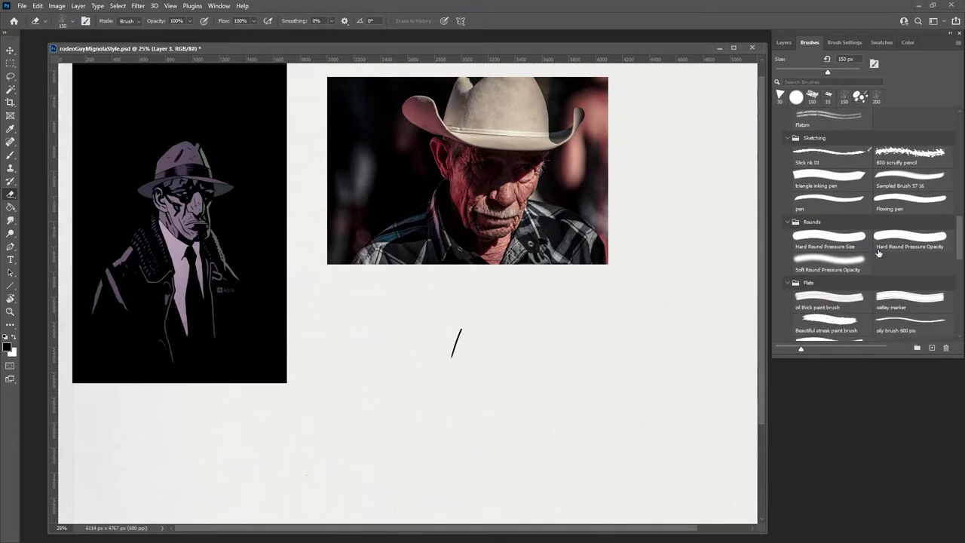
left_click(829, 240)
key("b")
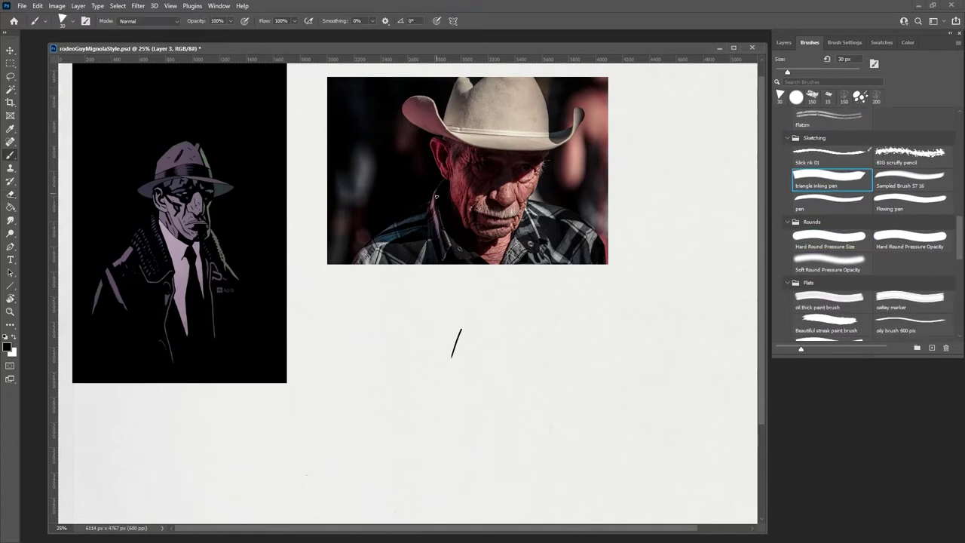
key("e")
key("F7")
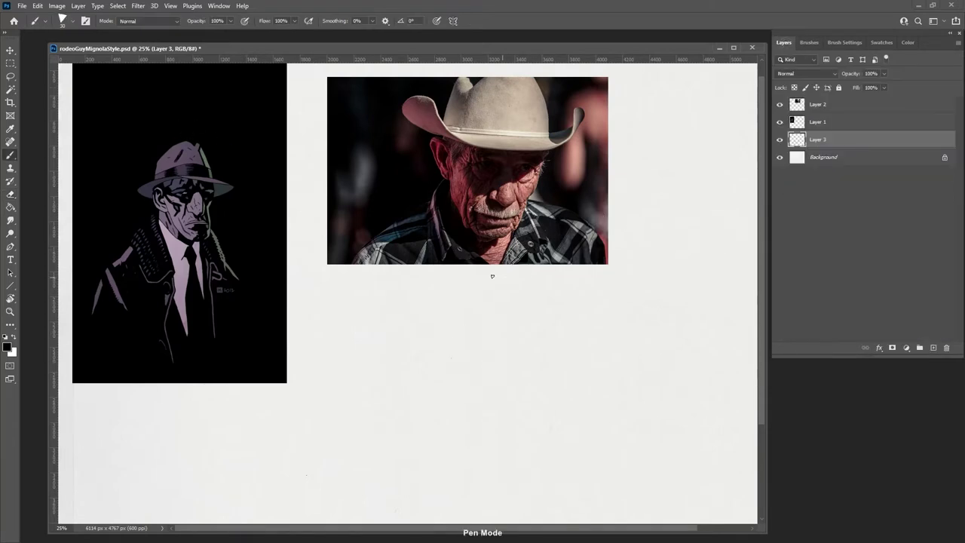
Sketch the outer lines of a tapering face below the cowboy photo, including the jaw and chin, on Layer 3.
left_click_drag(457, 339, 446, 377)
left_click_drag(441, 339, 459, 337)
left_click_drag(538, 353, 511, 417)
left_click_drag(549, 336, 502, 476)
mouse_move(442, 411)
left_mouse_down()
mouse_move(479, 464)
mouse_move(523, 471)
left_mouse_up()
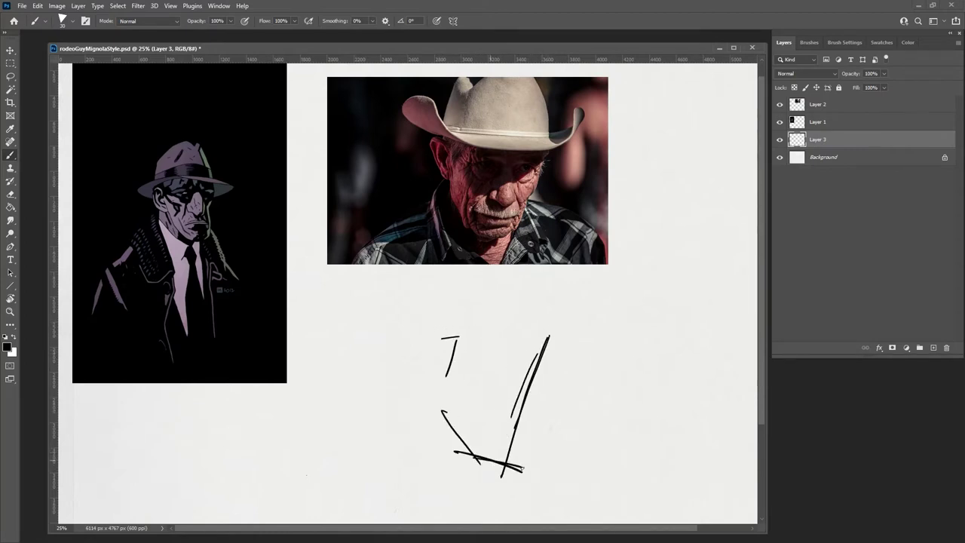
left_click_drag(452, 450, 522, 471)
Draw slanted brow lines across the face and rough hat-brim lines above them.
mouse_move(460, 363)
left_mouse_down()
mouse_move(533, 393)
mouse_move(531, 381)
left_mouse_up()
left_click_drag(464, 360, 534, 375)
left_click_drag(452, 363, 539, 382)
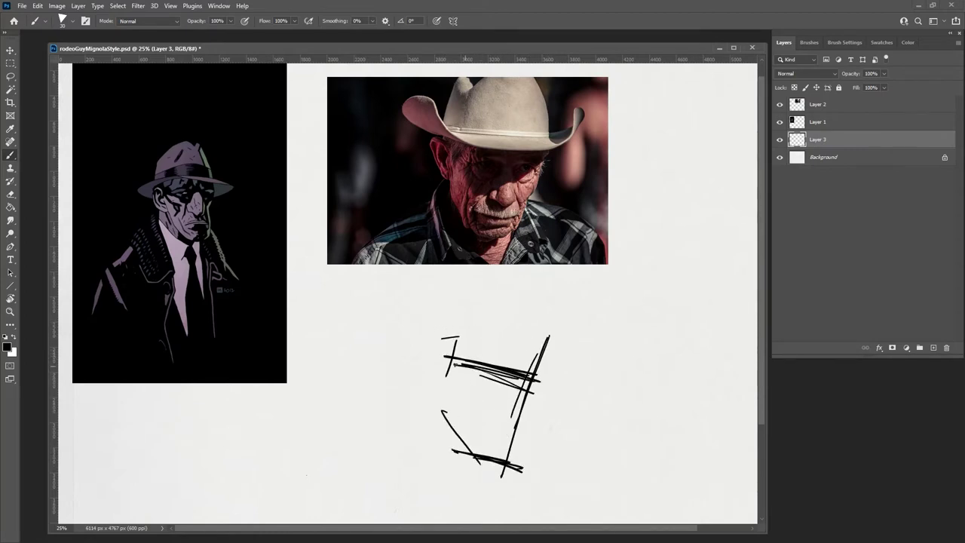
left_click_drag(483, 332, 504, 332)
left_click_drag(473, 336, 534, 348)
Sketch the nose with a dark nostril shadow and black in the right eye socket, adding cheek lines.
mouse_move(514, 351)
left_mouse_down()
mouse_move(489, 356)
mouse_move(462, 386)
mouse_move(452, 378)
mouse_move(468, 411)
mouse_move(493, 390)
left_mouse_up()
mouse_move(464, 404)
left_mouse_down()
mouse_move(491, 387)
mouse_move(477, 408)
mouse_move(499, 412)
left_mouse_up()
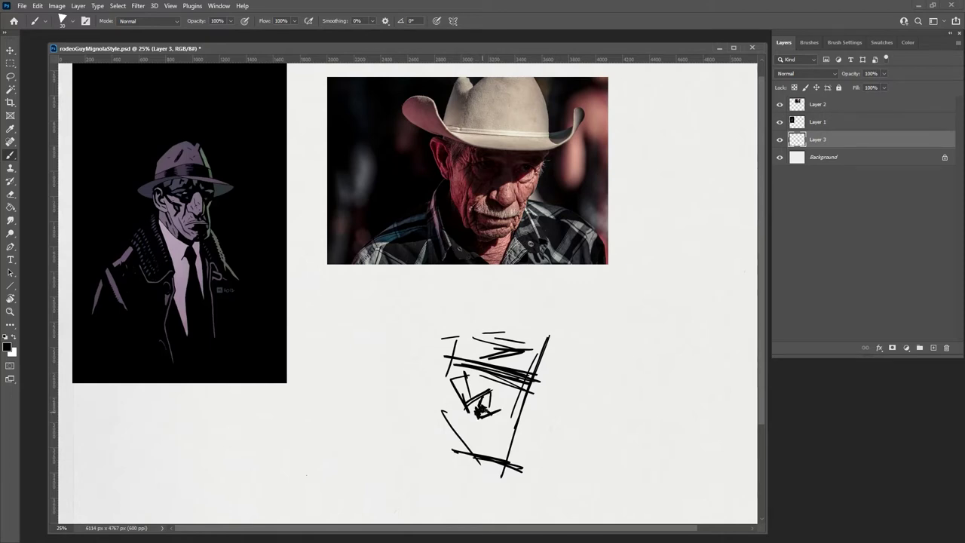
left_click_drag(486, 413, 483, 412)
mouse_move(500, 369)
left_mouse_down()
mouse_move(502, 405)
mouse_move(538, 363)
mouse_move(507, 364)
mouse_move(534, 367)
mouse_move(517, 416)
left_mouse_up()
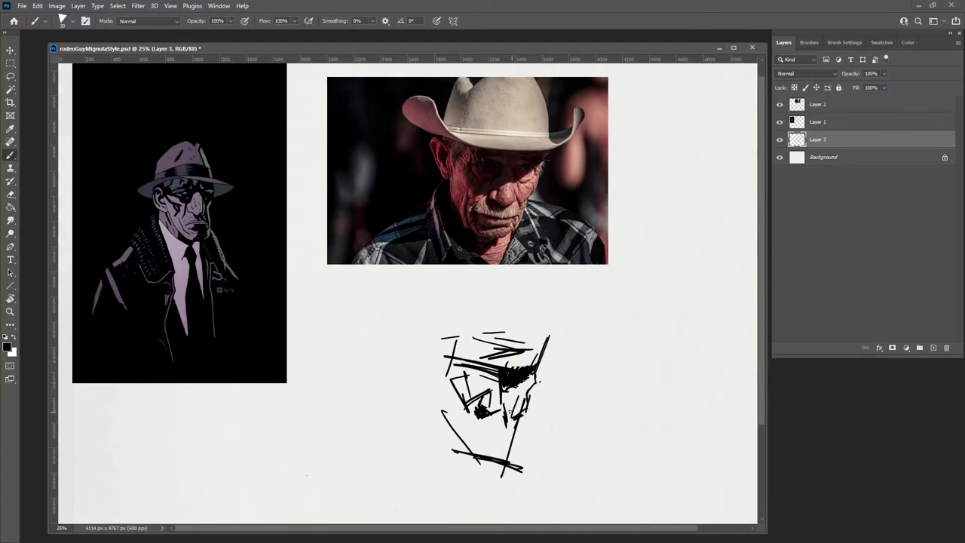
Refine the jaw and mouth, and draw the neck and right shoulder lines.
mouse_move(515, 434)
left_mouse_down()
mouse_move(502, 460)
mouse_move(517, 456)
mouse_move(517, 474)
left_mouse_up()
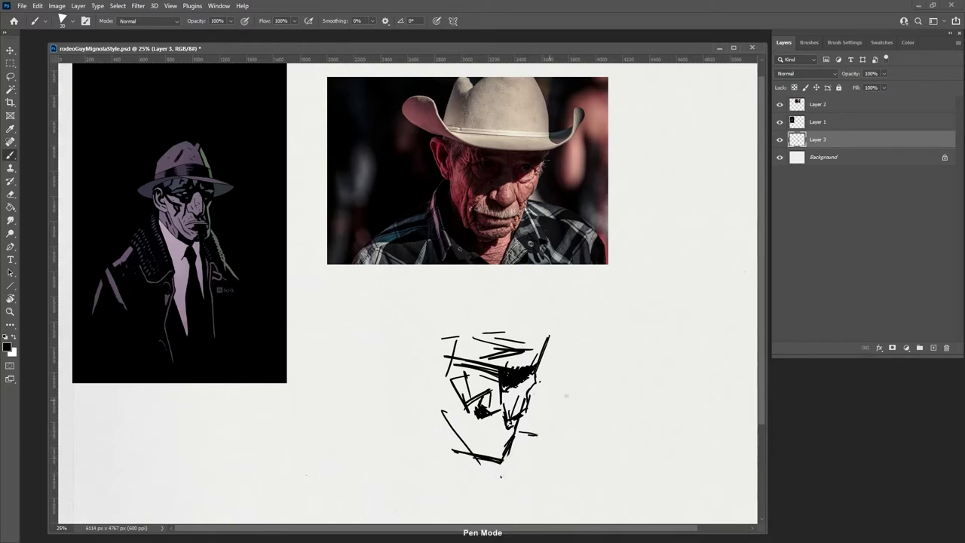
mouse_move(518, 433)
left_mouse_down()
mouse_move(596, 461)
mouse_move(616, 520)
left_mouse_up()
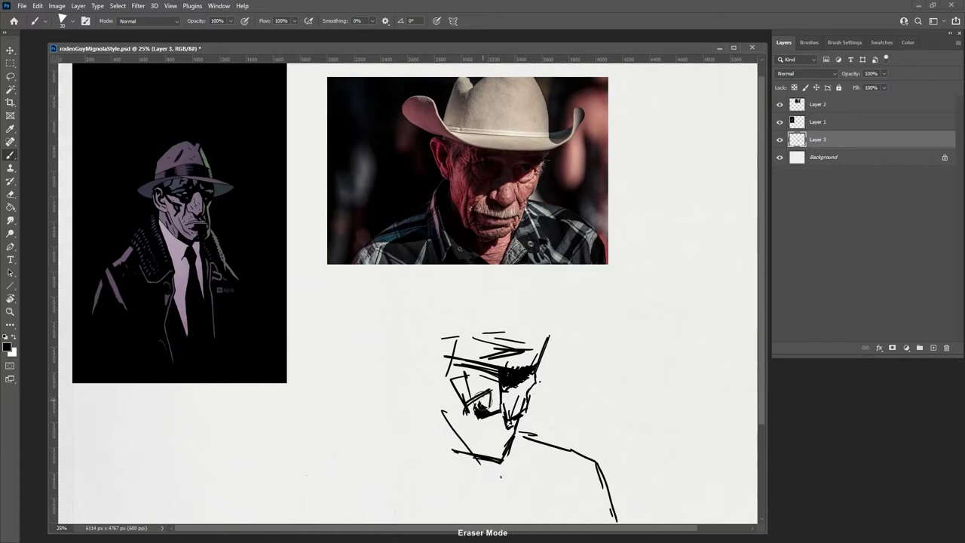
mouse_move(479, 399)
left_mouse_down()
mouse_move(473, 423)
mouse_move(490, 434)
mouse_move(477, 437)
mouse_move(494, 430)
mouse_move(472, 441)
mouse_move(503, 449)
mouse_move(482, 452)
mouse_move(503, 461)
left_mouse_up()
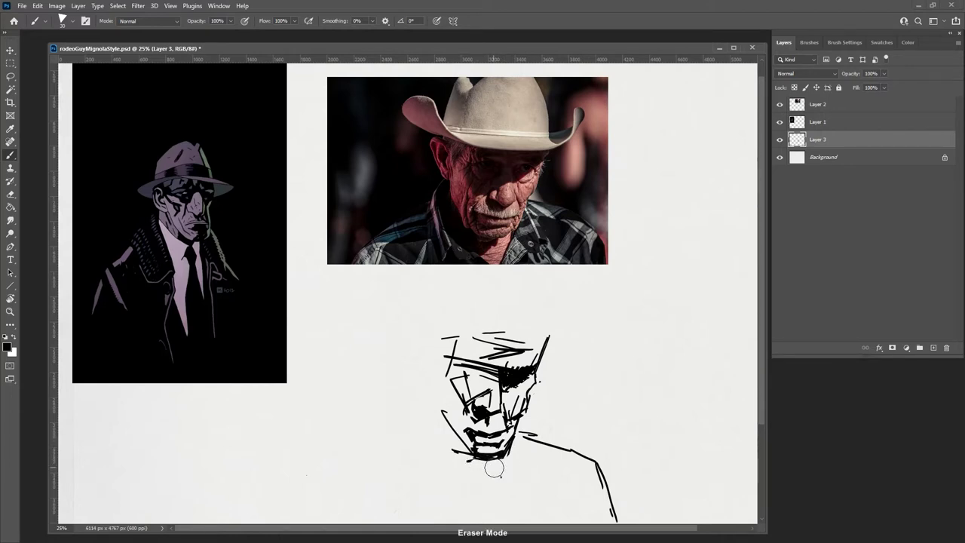
left_click_drag(516, 457, 489, 520)
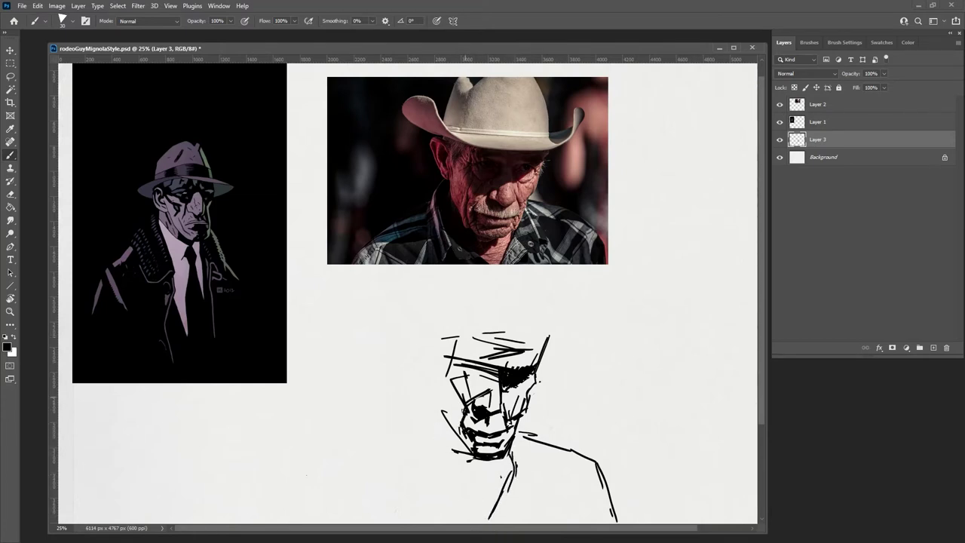
Shade the left side of the jaw and extend the dark brow shadow across the eyes.
left_click_drag(454, 414, 461, 438)
scroll(753, 283, "down", 2)
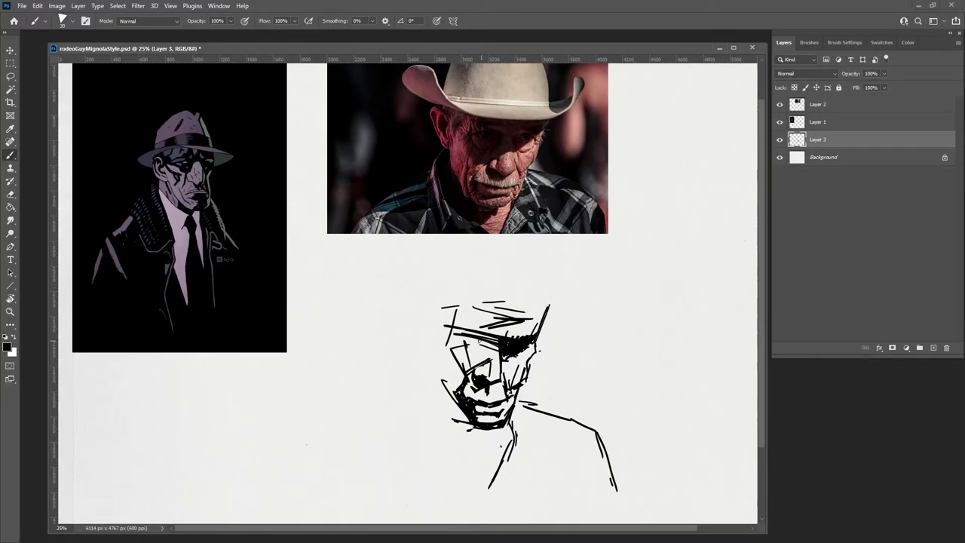
left_click_drag(485, 368, 489, 371)
mouse_move(481, 345)
left_mouse_down()
mouse_move(467, 343)
mouse_move(484, 344)
left_mouse_up()
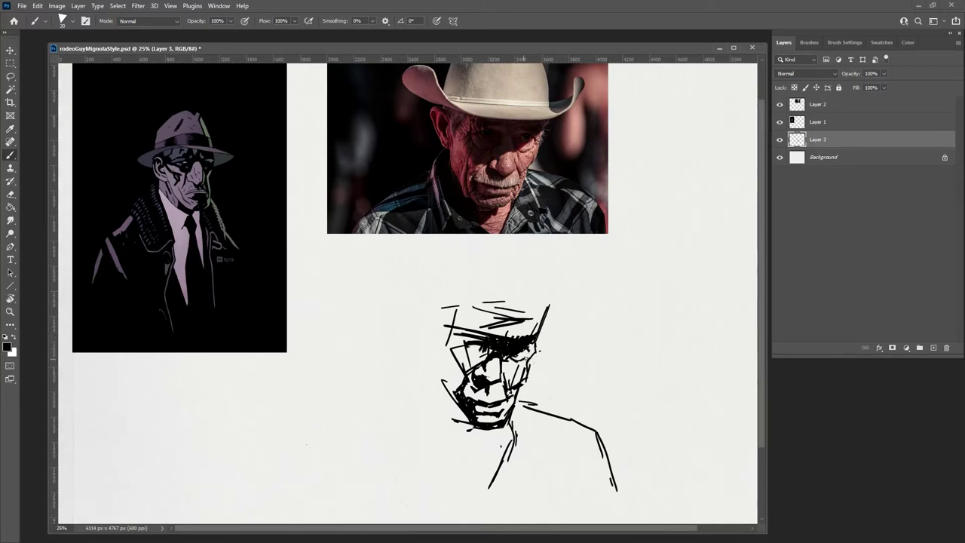
Fill the left eye socket and cheek with black, and add moustache strokes and the left edge of the head.
left_click_drag(483, 346, 472, 358)
mouse_move(489, 350)
left_mouse_down()
mouse_move(475, 319)
mouse_move(463, 363)
left_mouse_up()
left_click_drag(482, 356, 468, 367)
left_click_drag(481, 361, 461, 369)
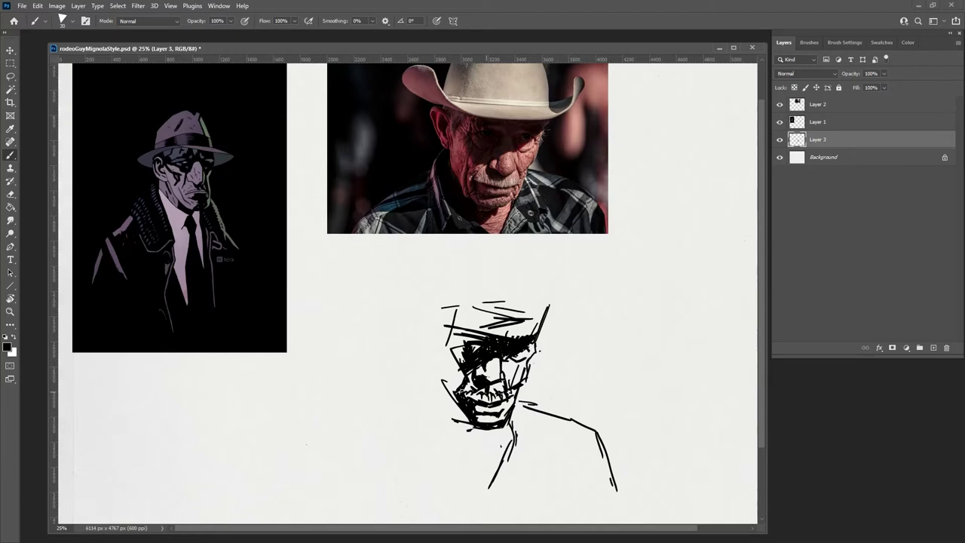
mouse_move(449, 390)
left_mouse_down()
mouse_move(441, 318)
mouse_move(462, 333)
mouse_move(460, 365)
left_mouse_up()
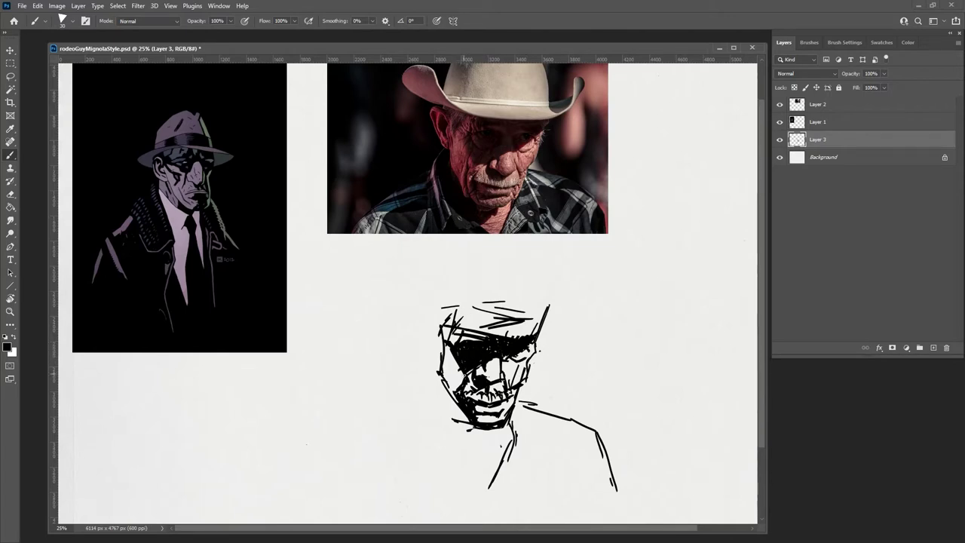
mouse_move(464, 374)
left_mouse_down()
mouse_move(459, 386)
mouse_move(454, 359)
mouse_move(445, 381)
mouse_move(447, 344)
mouse_move(434, 341)
mouse_move(440, 360)
left_mouse_up()
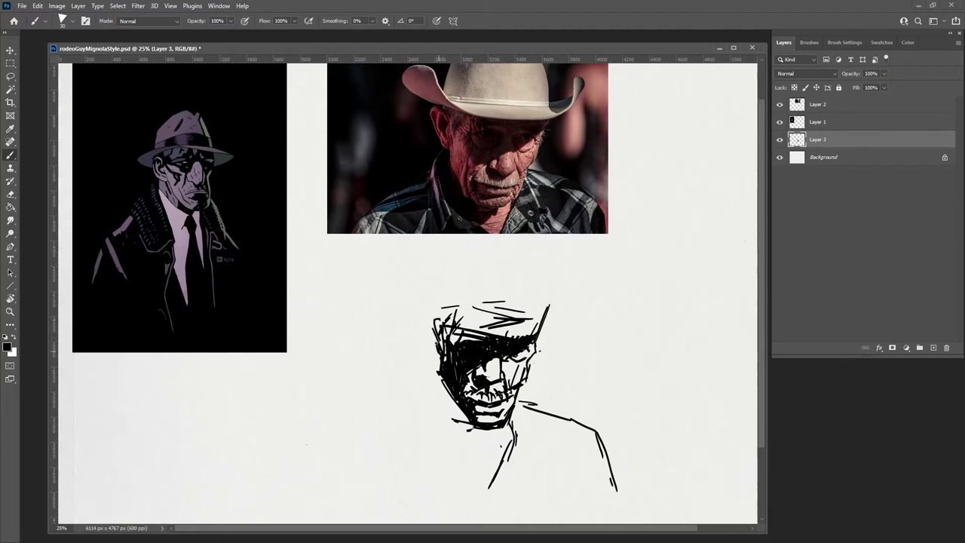
Draw the left ear and outline the raised shirt collar around the neck.
left_click_drag(428, 323, 441, 313)
mouse_move(435, 354)
left_mouse_down()
mouse_move(396, 387)
mouse_move(413, 382)
mouse_move(456, 435)
left_mouse_up()
left_click_drag(456, 435, 443, 463)
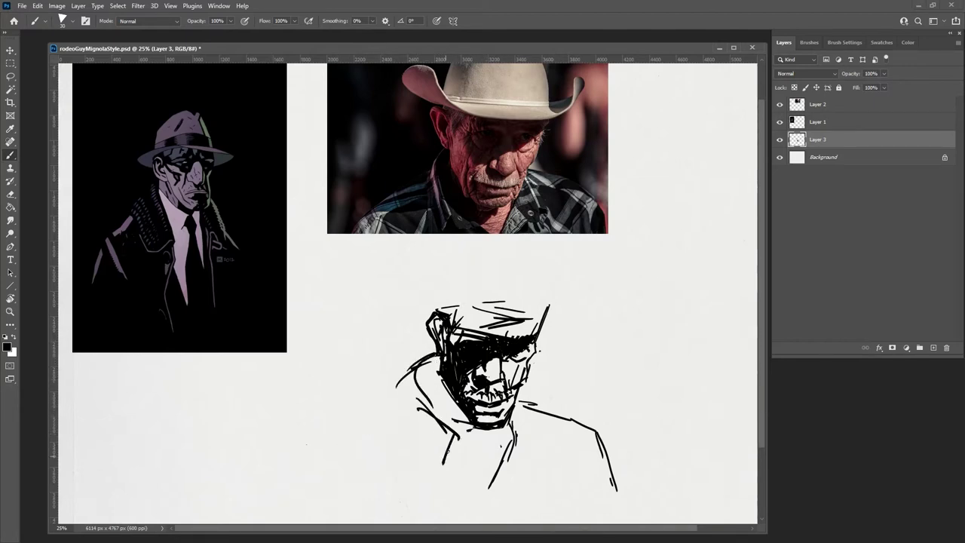
mouse_move(413, 372)
left_mouse_down()
mouse_move(399, 393)
mouse_move(438, 480)
left_mouse_up()
mouse_move(455, 436)
left_mouse_down()
mouse_move(444, 462)
mouse_move(501, 510)
left_mouse_up()
Outline both shoulders and sleeves, and add the shirt's seam line across the left shoulder.
mouse_move(400, 392)
left_mouse_down()
mouse_move(351, 418)
mouse_move(345, 469)
left_mouse_up()
left_click_drag(352, 417, 337, 485)
mouse_move(372, 411)
left_mouse_down()
mouse_move(332, 441)
mouse_move(327, 523)
left_mouse_up()
left_click_drag(605, 438, 594, 524)
mouse_move(605, 443)
left_mouse_down()
mouse_move(599, 486)
mouse_move(618, 486)
left_mouse_up()
left_click_drag(341, 434, 331, 523)
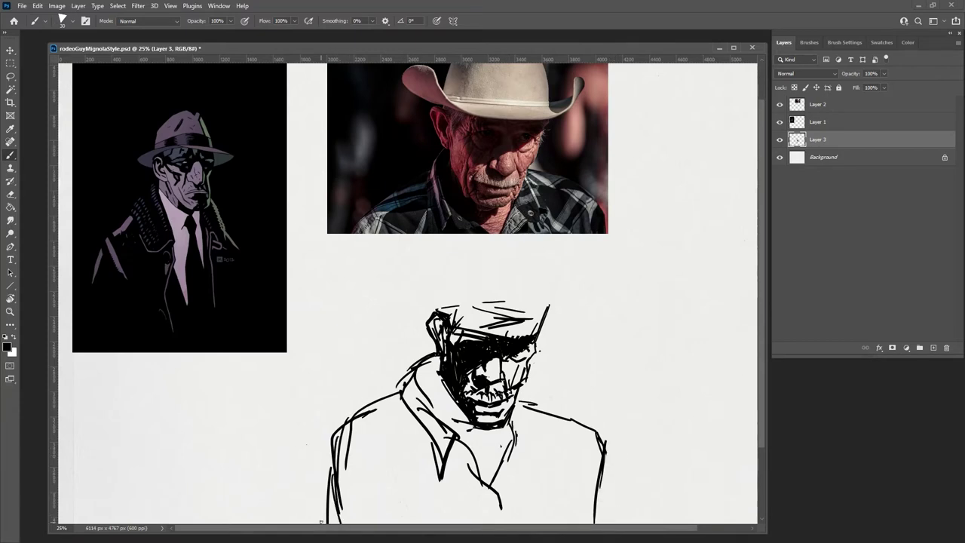
mouse_move(350, 426)
left_mouse_down()
mouse_move(333, 446)
mouse_move(327, 440)
mouse_move(410, 420)
mouse_move(491, 472)
left_mouse_up()
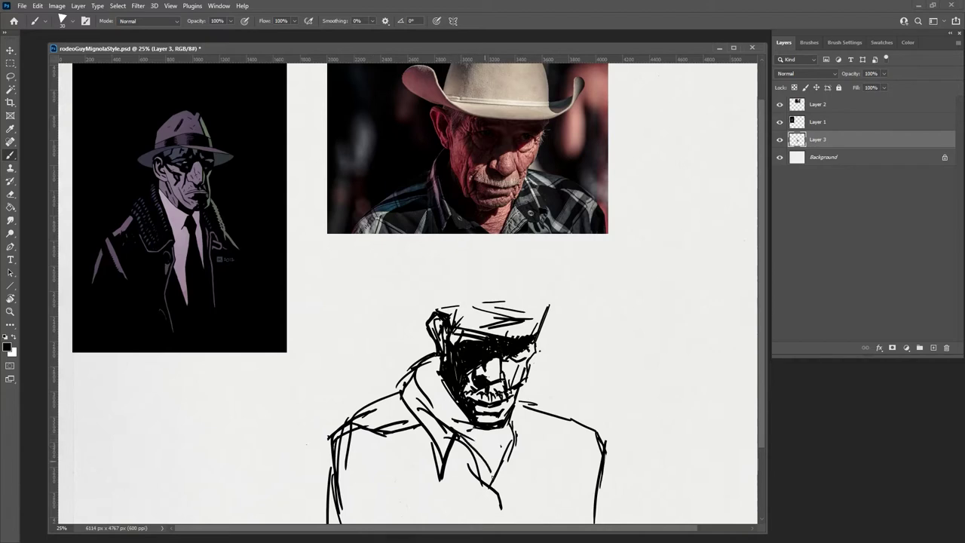
Enlarge the brush to 80 px and fill the left side of the neck and the left shoulder with black.
mouse_move(480, 431)
left_mouse_down()
mouse_move(482, 446)
mouse_move(490, 431)
left_mouse_up()
mouse_move(434, 363)
left_mouse_down()
mouse_move(425, 392)
mouse_move(431, 360)
mouse_move(419, 372)
mouse_move(437, 355)
mouse_move(419, 411)
left_mouse_up()
key("bracketright")
key("bracketright")
key("bracketright")
key("bracketright")
key("bracketright")
mouse_move(455, 381)
left_mouse_down()
mouse_move(431, 416)
mouse_move(437, 404)
mouse_move(440, 433)
mouse_move(425, 391)
mouse_move(432, 384)
mouse_move(419, 382)
mouse_move(407, 413)
mouse_move(338, 431)
left_mouse_up()
mouse_move(348, 430)
left_mouse_down()
mouse_move(333, 440)
mouse_move(350, 429)
left_mouse_up()
mouse_move(419, 421)
left_mouse_down()
mouse_move(357, 433)
mouse_move(377, 434)
mouse_move(365, 427)
left_mouse_up()
mouse_move(399, 399)
left_mouse_down()
mouse_move(344, 422)
mouse_move(366, 424)
left_mouse_up()
Ink the collar shadows and shirt opening, and add dark vertical stripes on the right side of the shirt.
mouse_move(512, 446)
left_mouse_down()
mouse_move(499, 478)
mouse_move(524, 440)
left_mouse_up()
left_click_drag(569, 466, 565, 523)
left_click_drag(499, 481, 494, 527)
left_click_drag(458, 439, 446, 474)
mouse_move(425, 435)
left_mouse_down()
mouse_move(440, 470)
mouse_move(474, 463)
mouse_move(464, 472)
mouse_move(489, 479)
left_mouse_up()
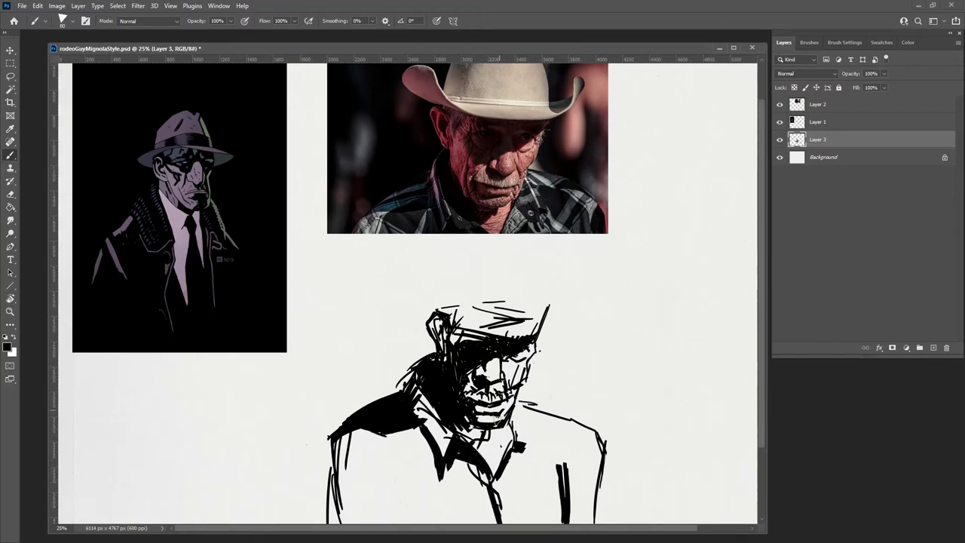
mouse_move(508, 428)
left_mouse_down()
mouse_move(512, 448)
mouse_move(537, 441)
left_mouse_up()
Fill the shadow under the hat brim, and outline the crown's sides and curled right brim with a 45 px brush.
mouse_move(486, 340)
left_mouse_down()
mouse_move(457, 326)
mouse_move(535, 333)
left_mouse_up()
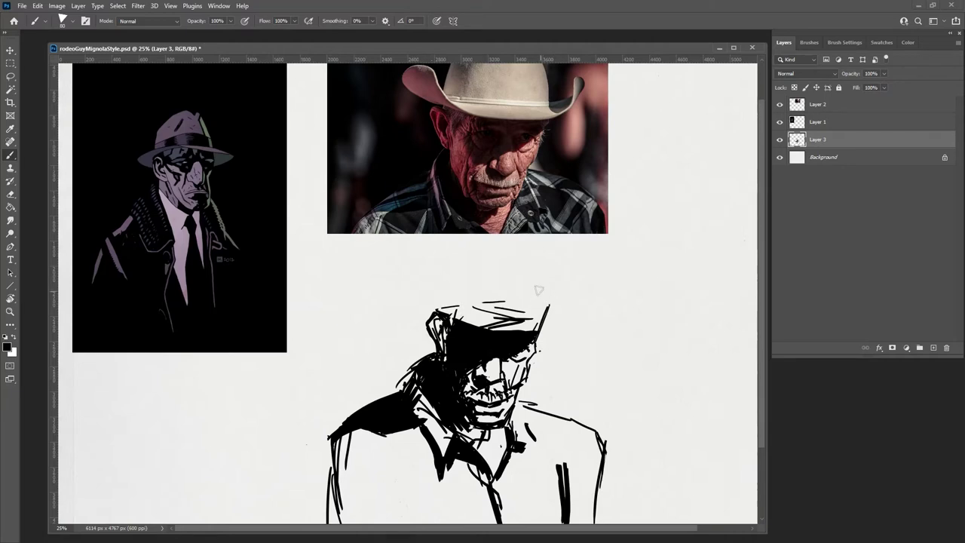
mouse_move(463, 301)
left_mouse_down()
mouse_move(539, 306)
mouse_move(534, 245)
left_mouse_up()
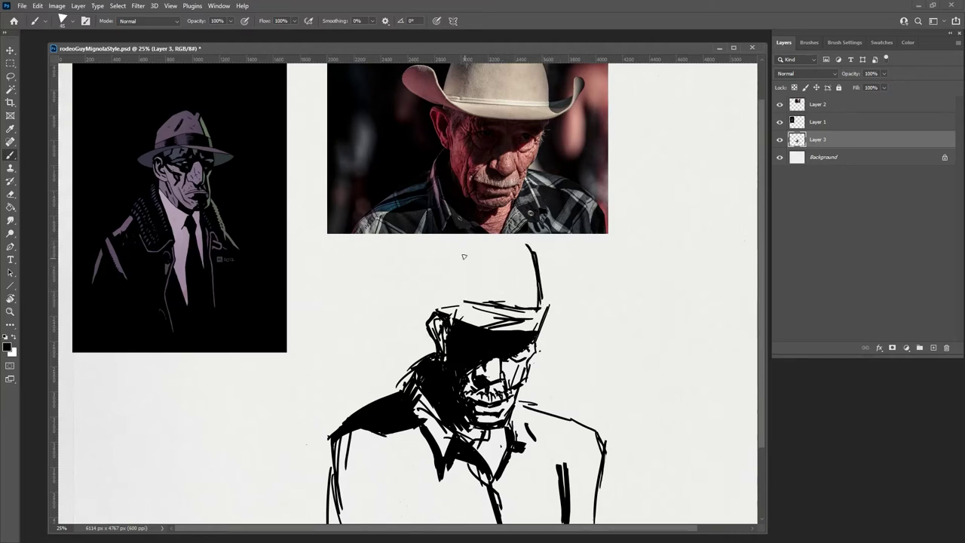
left_click_drag(439, 293, 459, 245)
left_click_drag(544, 302, 585, 280)
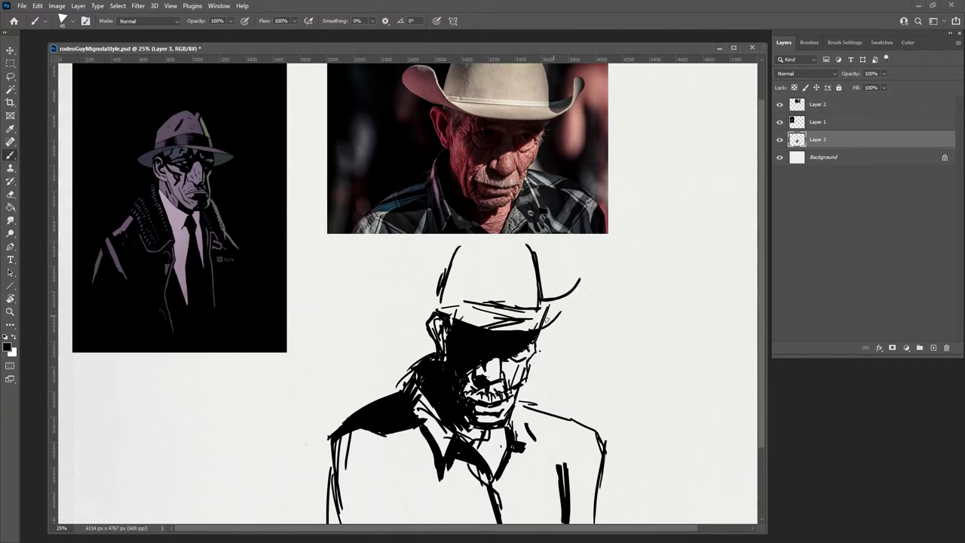
mouse_move(530, 322)
left_mouse_down()
mouse_move(575, 271)
mouse_move(585, 286)
mouse_move(559, 318)
left_mouse_up()
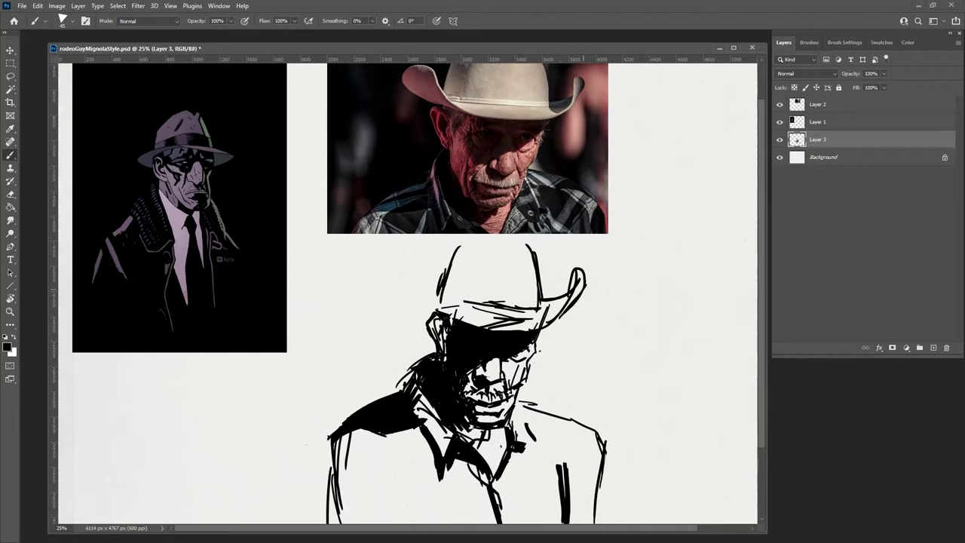
mouse_move(571, 270)
left_mouse_down()
mouse_move(588, 283)
mouse_move(573, 295)
mouse_move(578, 285)
left_mouse_up()
Draw the dented top of the hat and its left brim, and fill their left sides with black.
scroll(593, 252, "up", 2)
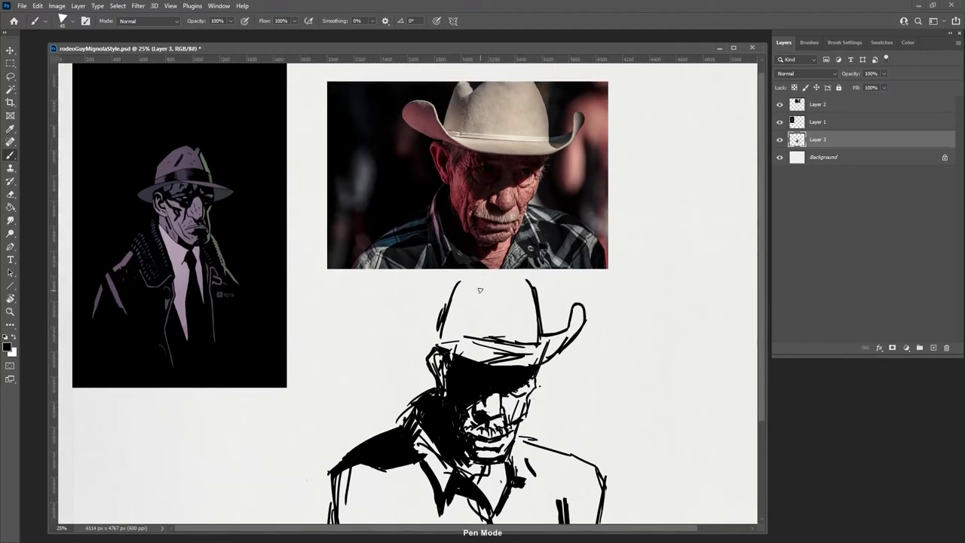
mouse_move(517, 283)
left_mouse_down()
mouse_move(468, 300)
mouse_move(469, 276)
mouse_move(538, 290)
left_mouse_up()
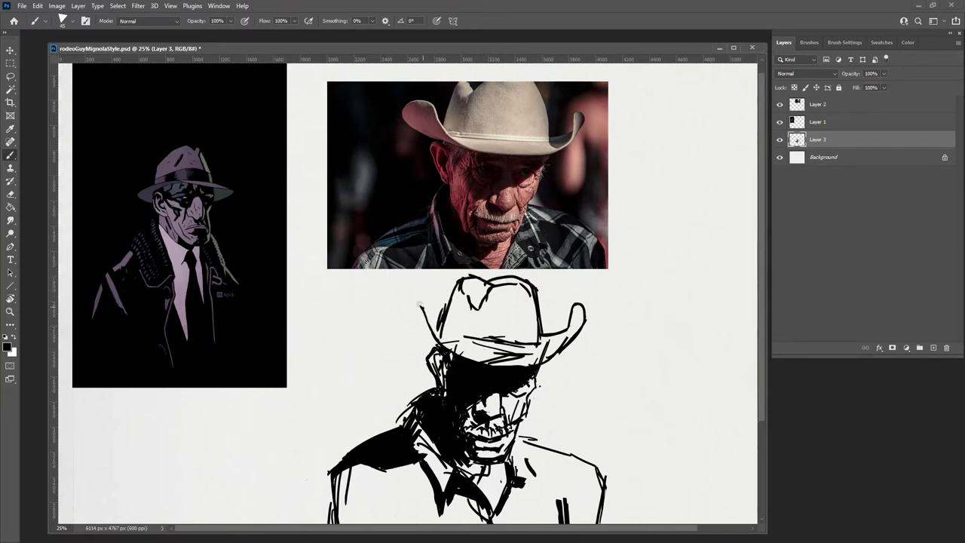
mouse_move(441, 330)
left_mouse_down()
mouse_move(406, 304)
mouse_move(410, 322)
mouse_move(434, 340)
mouse_move(398, 301)
mouse_move(440, 347)
left_mouse_up()
mouse_move(472, 300)
left_mouse_down()
mouse_move(476, 324)
mouse_move(441, 338)
mouse_move(464, 342)
left_mouse_up()
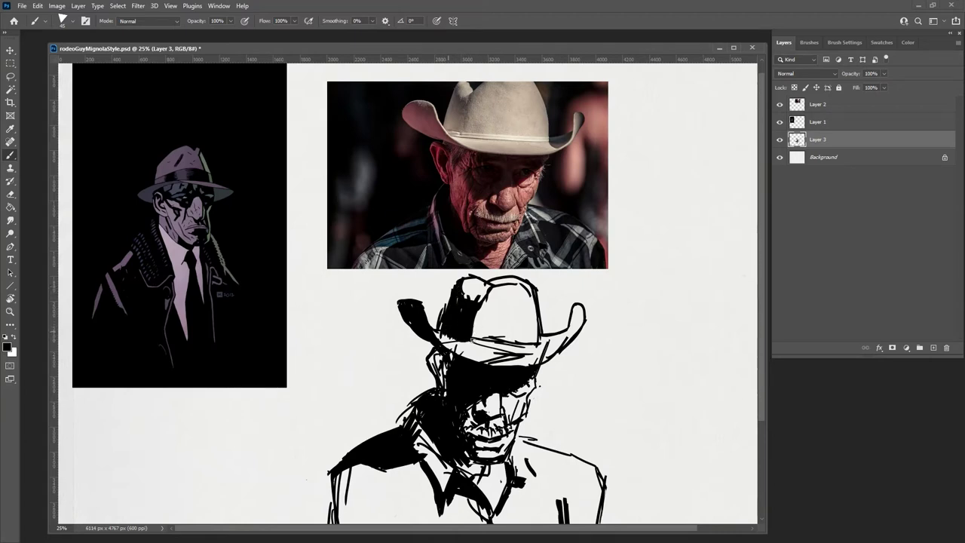
left_click_drag(762, 288, 762, 396)
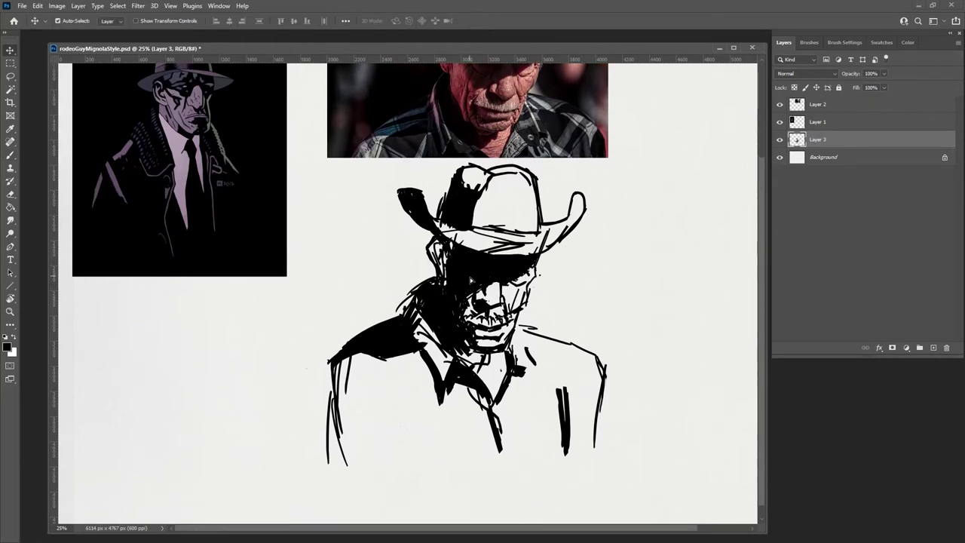
Move the cowboy drawing slightly farther below the photo and fill the ear beneath the hat brim with black.
left_click_drag(473, 256, 474, 278, "ctrl")
left_click_drag(764, 286, 759, 268)
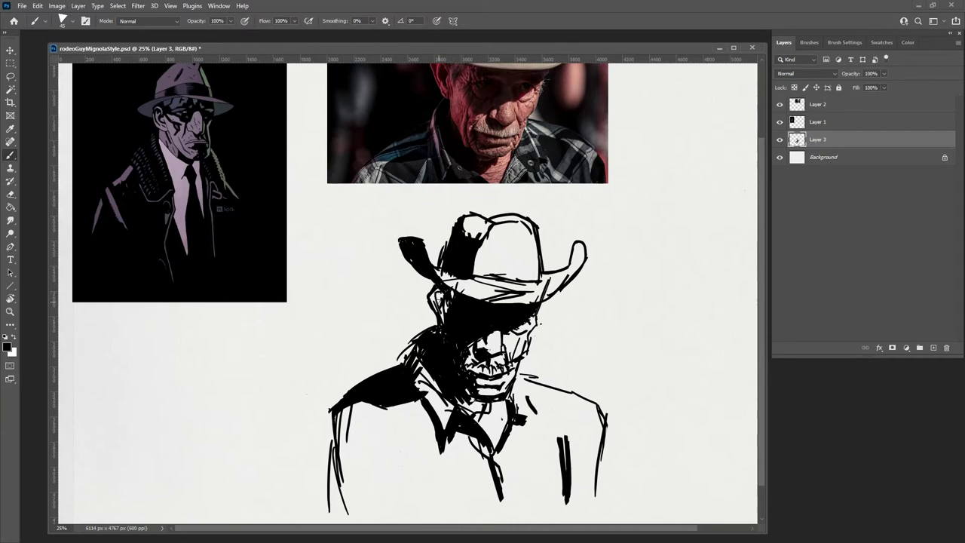
left_click_drag(455, 290, 434, 323)
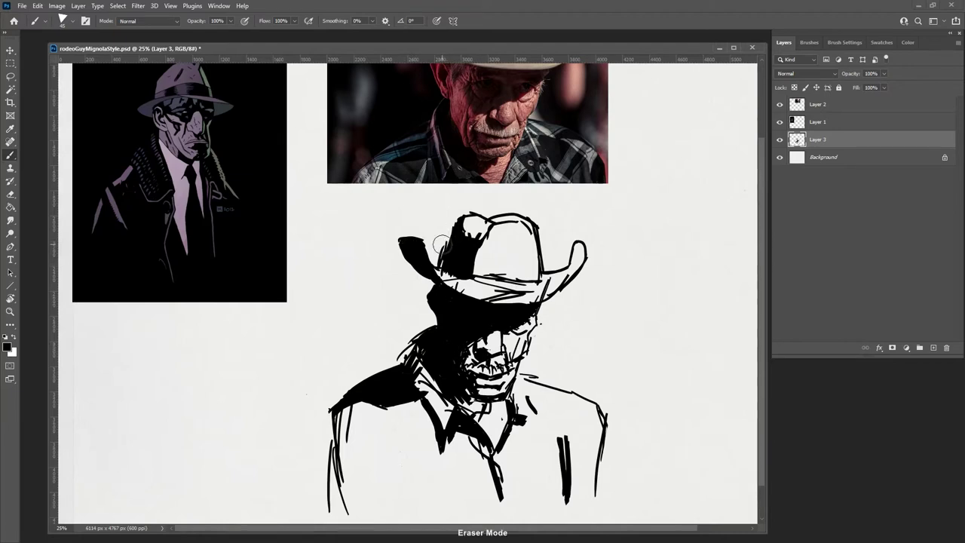
Clean up the hat by erasing stray lines on the crown and brim and slimming the curled right brim.
key("p")
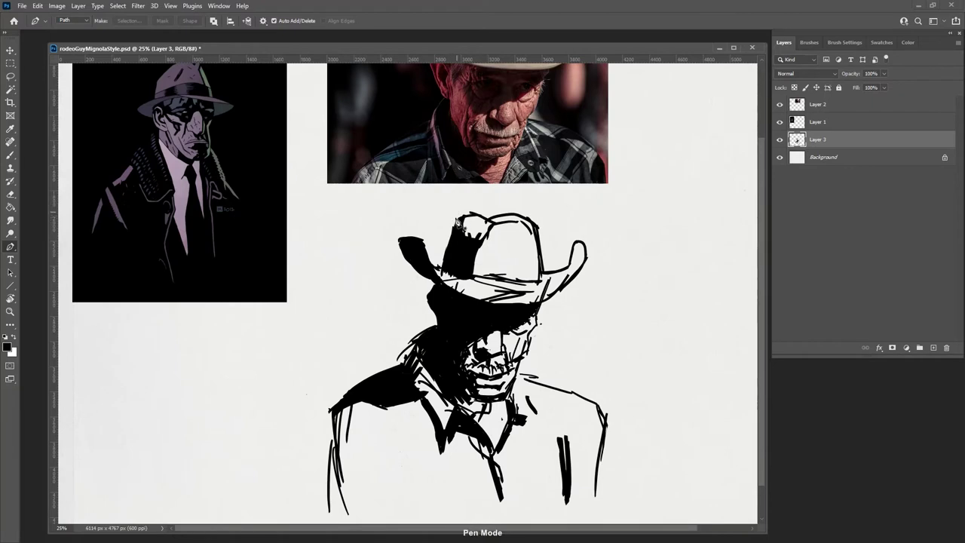
key("b")
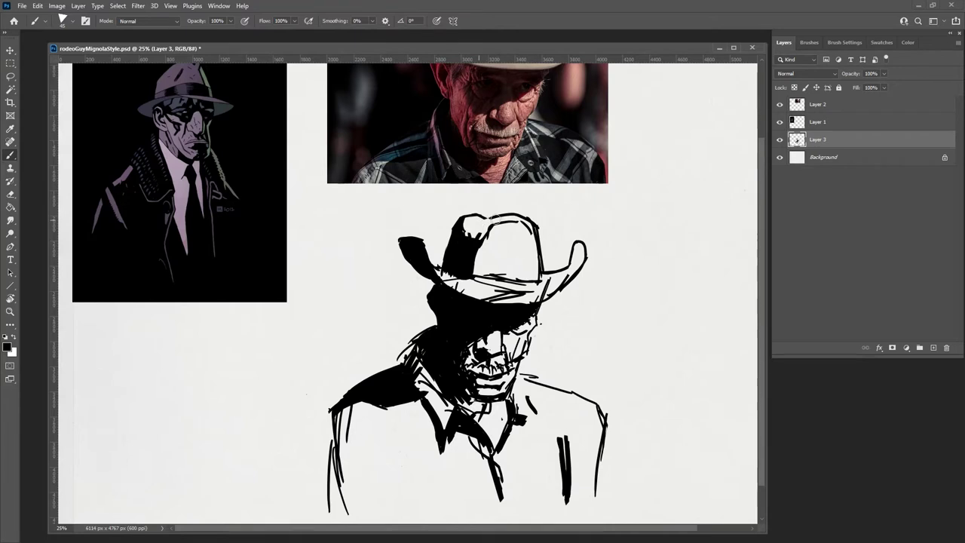
mouse_move(485, 234)
left_mouse_down()
mouse_move(471, 234)
mouse_move(517, 221)
mouse_move(530, 231)
left_mouse_up()
mouse_move(517, 277)
left_mouse_down()
mouse_move(539, 292)
mouse_move(557, 283)
mouse_move(546, 296)
mouse_move(533, 284)
mouse_move(489, 284)
mouse_move(540, 276)
mouse_move(457, 283)
left_mouse_up()
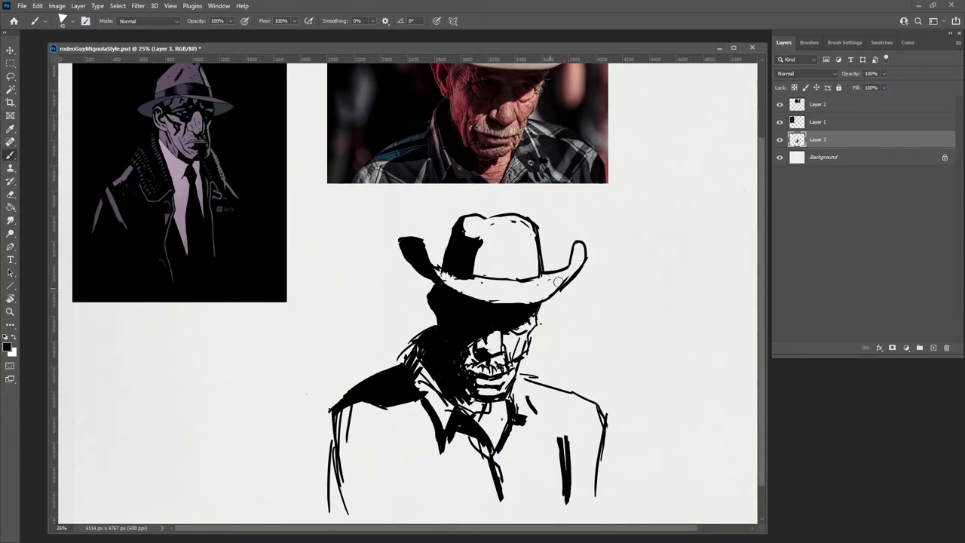
key("b")
key("e")
mouse_move(591, 256)
left_mouse_down()
mouse_move(592, 244)
mouse_move(571, 249)
left_mouse_up()
left_click_drag(505, 224, 530, 227)
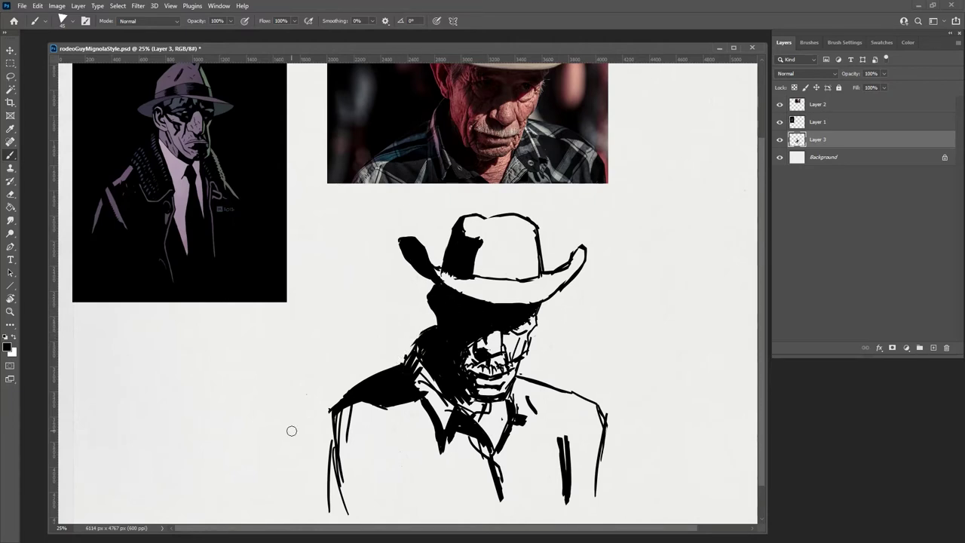
Fill the gaps in the neck and left collar with black, and consolidate the left sleeve outline into one thick black line.
scroll(291, 431, "down", 3)
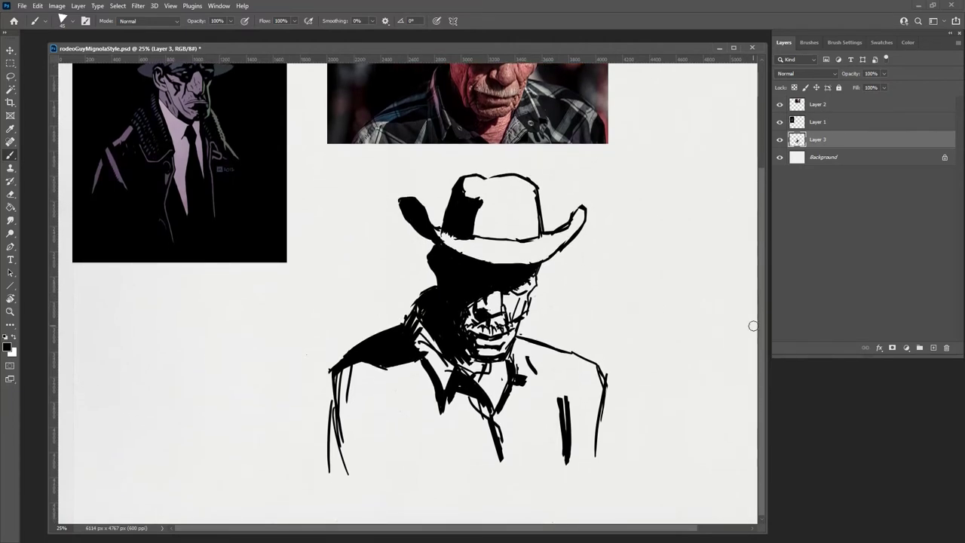
mouse_move(405, 325)
left_mouse_down()
mouse_move(411, 316)
mouse_move(417, 353)
mouse_move(451, 384)
mouse_move(451, 364)
mouse_move(481, 382)
mouse_move(464, 368)
left_mouse_up()
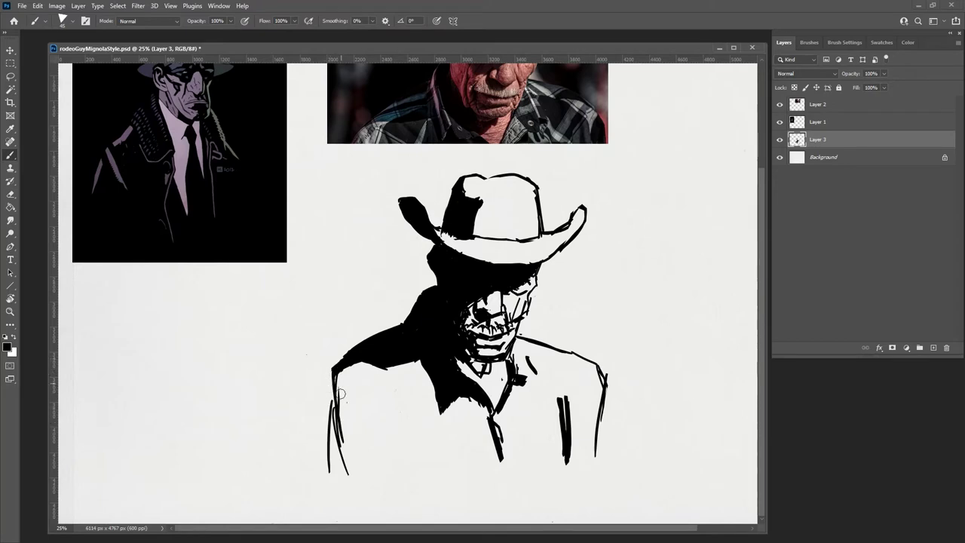
mouse_move(337, 413)
left_mouse_down()
mouse_move(344, 474)
mouse_move(334, 439)
left_mouse_up()
left_click_drag(336, 388, 336, 459)
left_click_drag(335, 407, 334, 481)
left_click_drag(334, 440, 337, 488)
left_click_drag(338, 383, 336, 368)
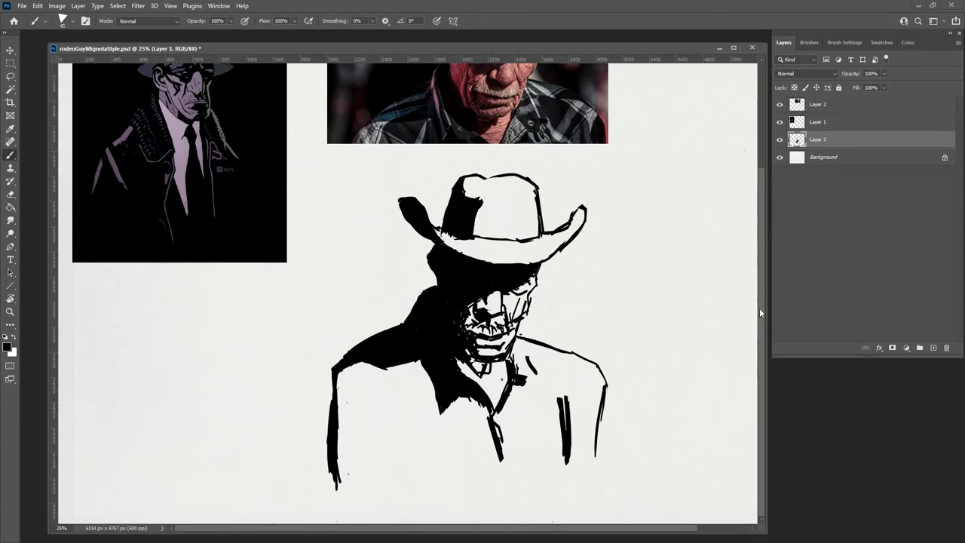
Add a new layer above the ink layer and set the brush colour to muted pink, H 351, S 24, B 57.
scroll(760, 312, "up", 3)
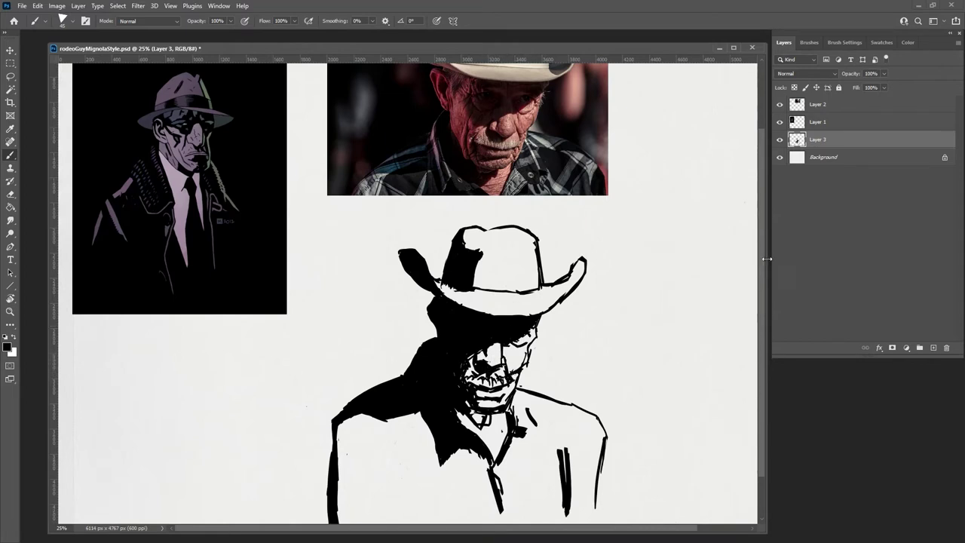
scroll(761, 259, "down", 1)
left_click(933, 347)
scroll(762, 227, "up", 3)
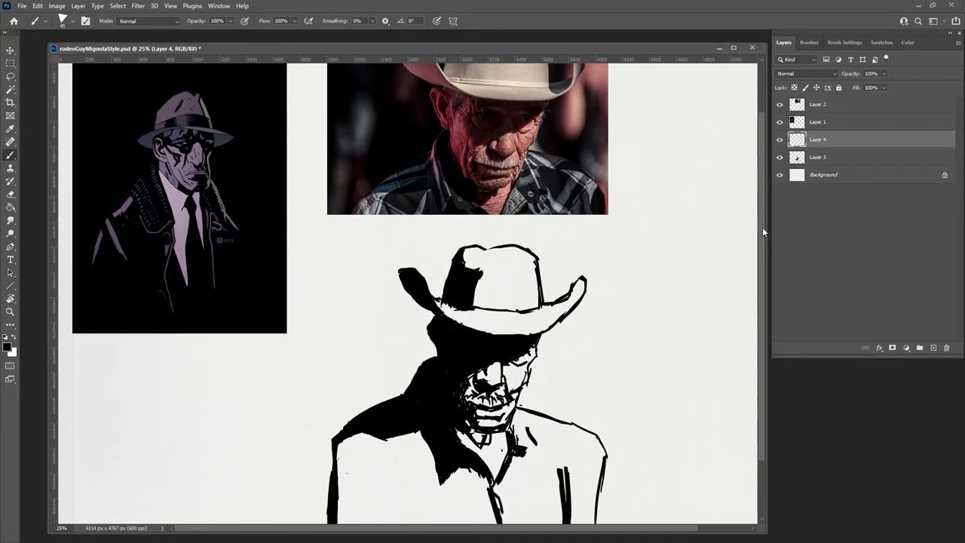
left_click(907, 42)
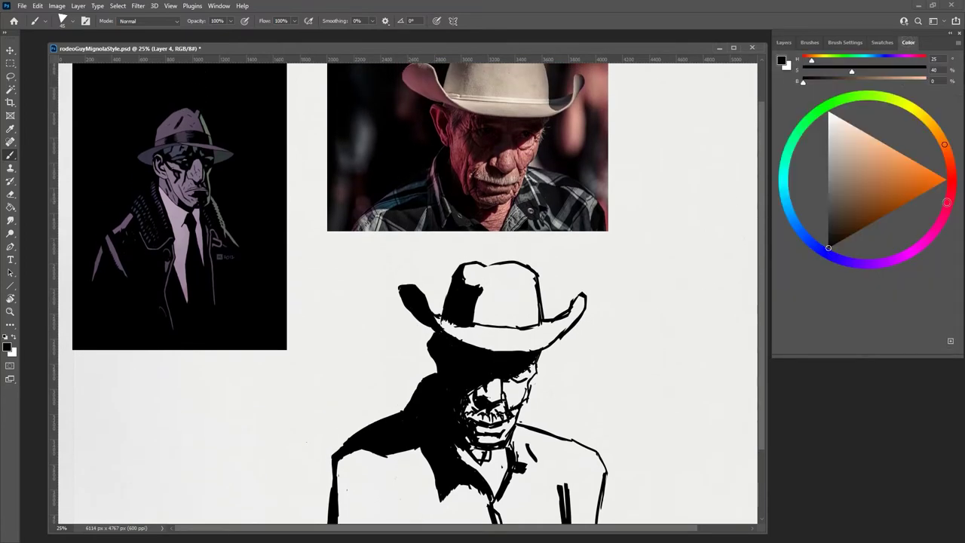
left_click(847, 179)
left_click_drag(847, 180, 844, 180)
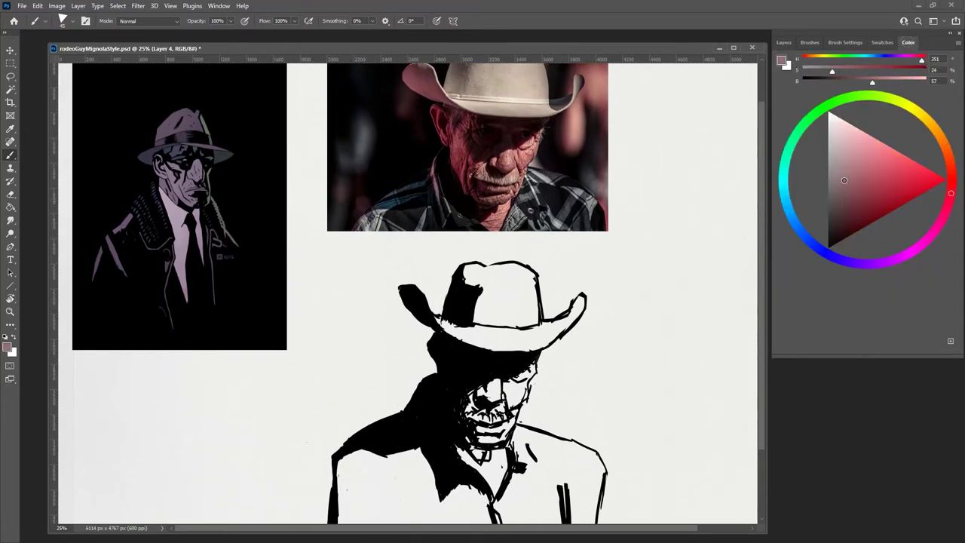
left_click(784, 43)
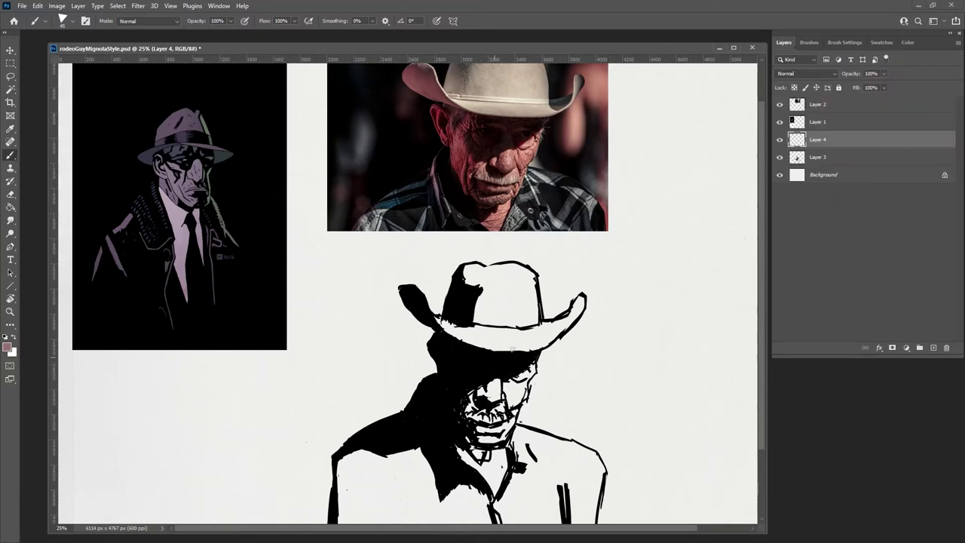
Load the ink drawing on Layer 3 as a selection and paint muted pink shapes inside the black ear.
left_click(797, 139, "ctrl")
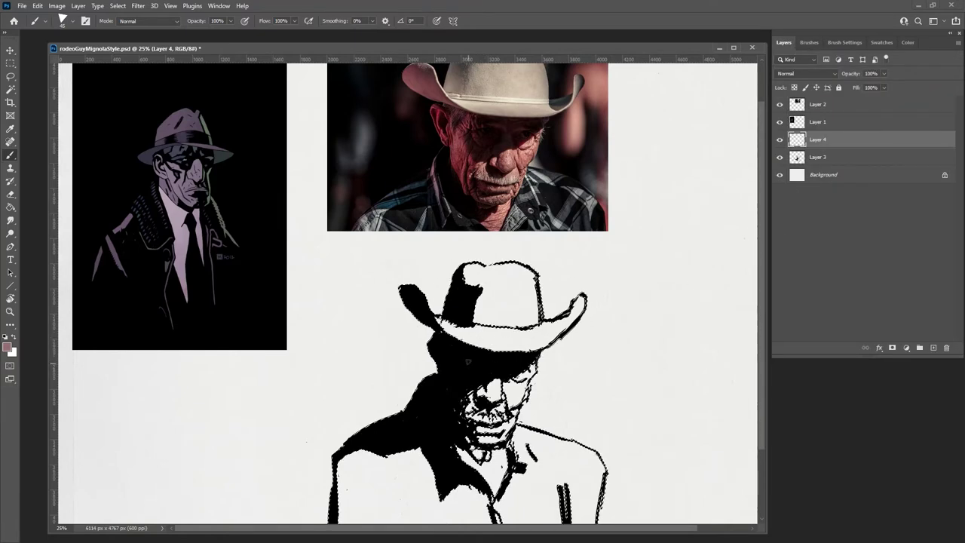
left_click_drag(434, 338, 434, 362)
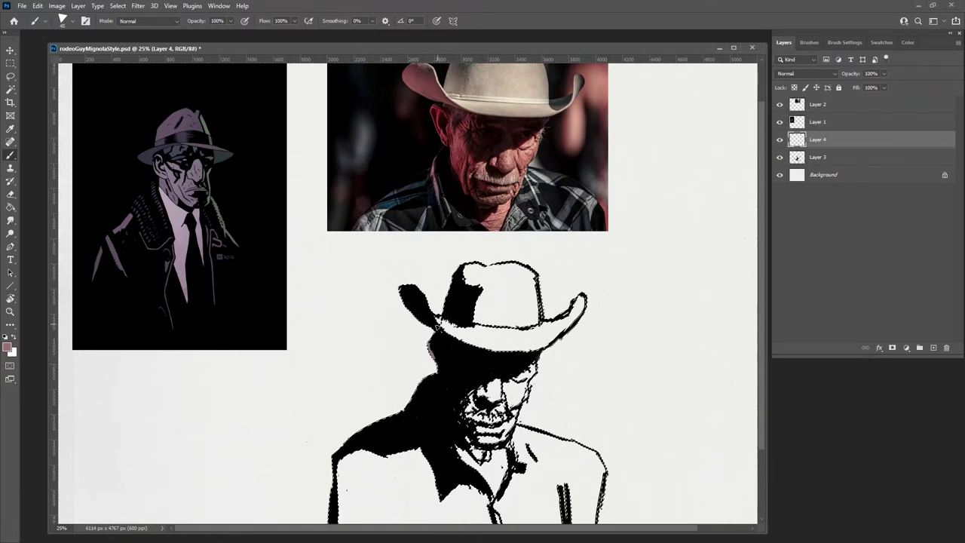
left_click_drag(443, 341, 435, 348)
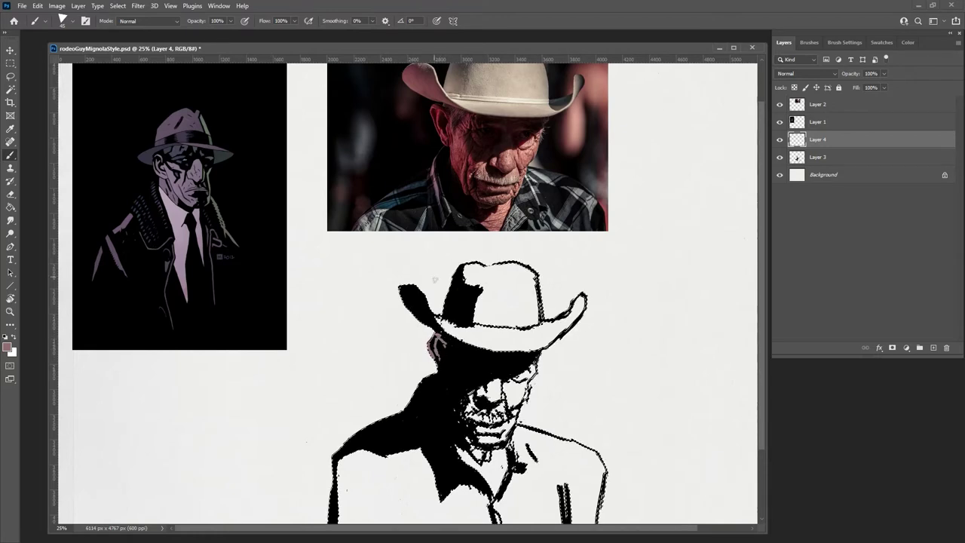
left_click_drag(442, 374, 441, 367)
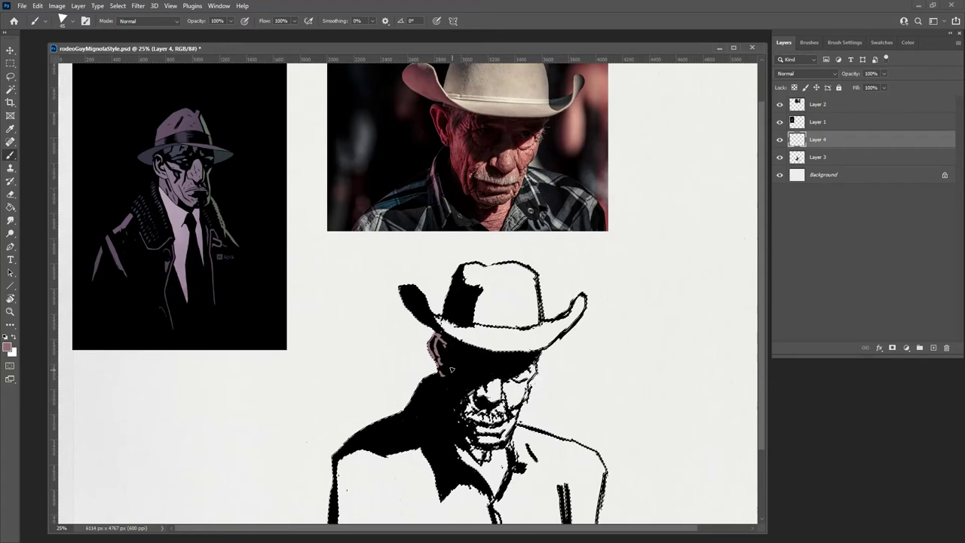
Paint muted pink planes over the shadowed temple, cheek and jaw and around both eyes, leaving black lines between them.
left_click_drag(761, 253, 761, 261)
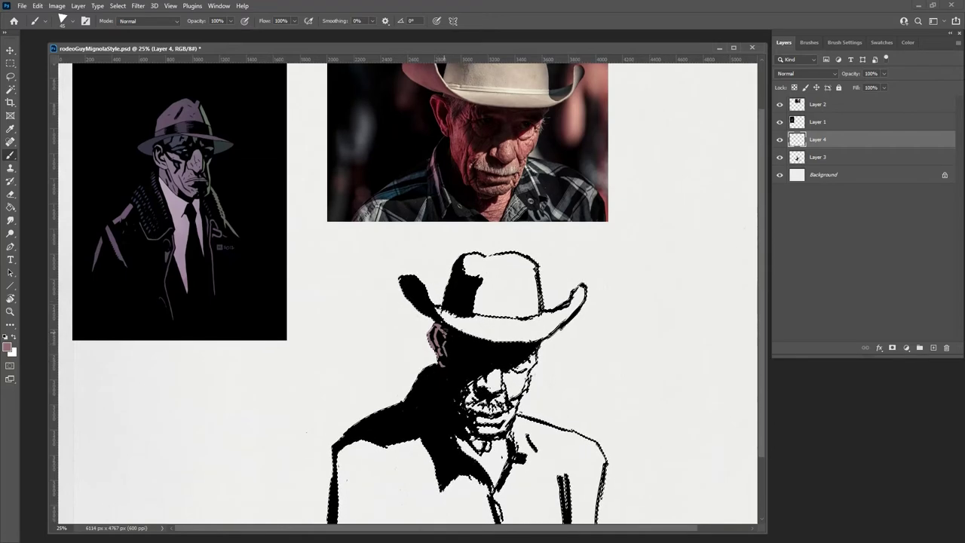
left_click_drag(446, 373, 449, 389)
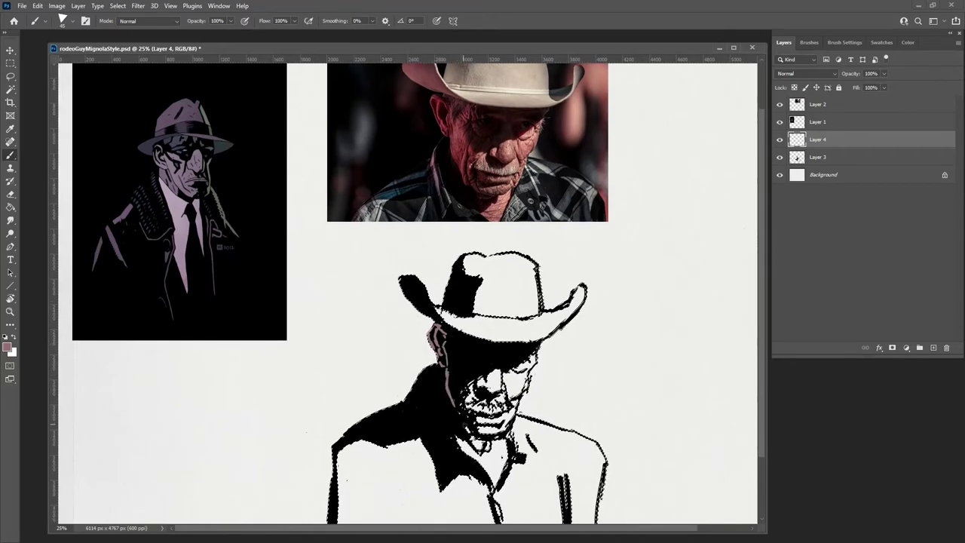
left_click_drag(463, 424, 458, 388)
mouse_move(446, 339)
left_mouse_down()
mouse_move(452, 352)
mouse_move(468, 341)
left_mouse_up()
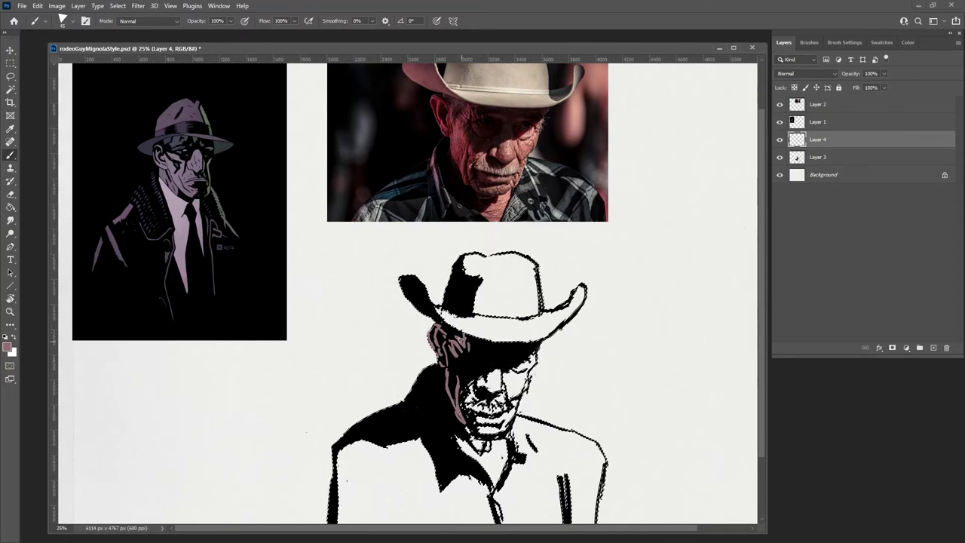
left_click_drag(461, 360, 461, 372)
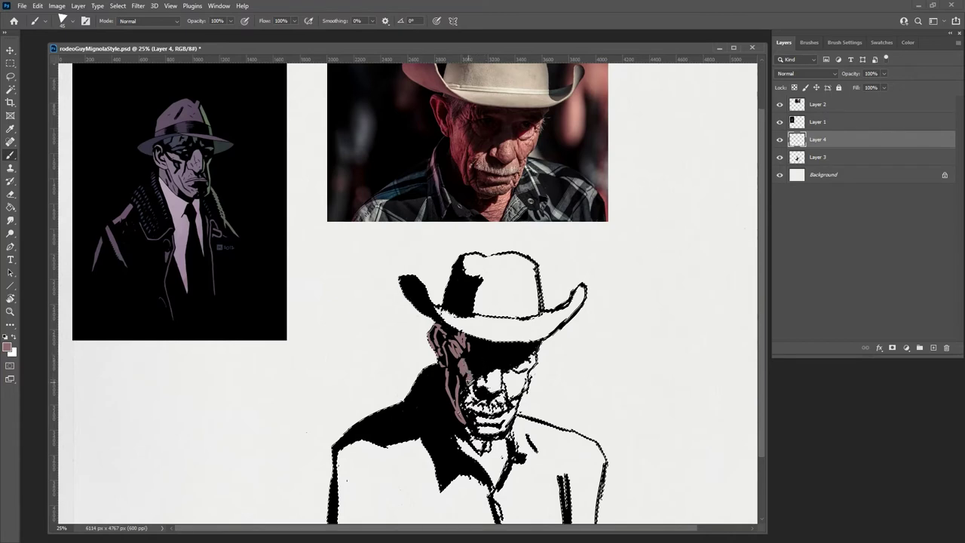
mouse_move(461, 363)
left_mouse_down()
mouse_move(455, 392)
mouse_move(441, 359)
left_mouse_up()
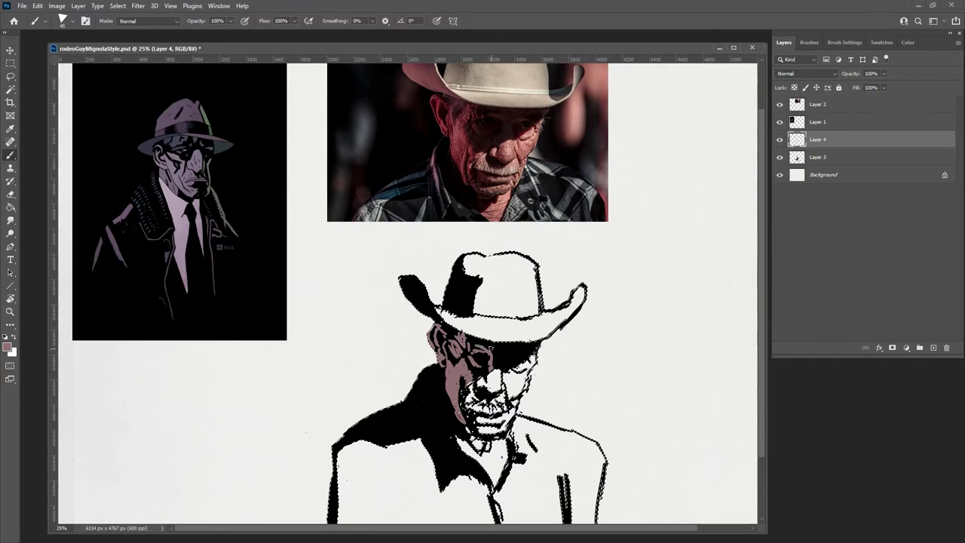
scroll(497, 346, "down", 2)
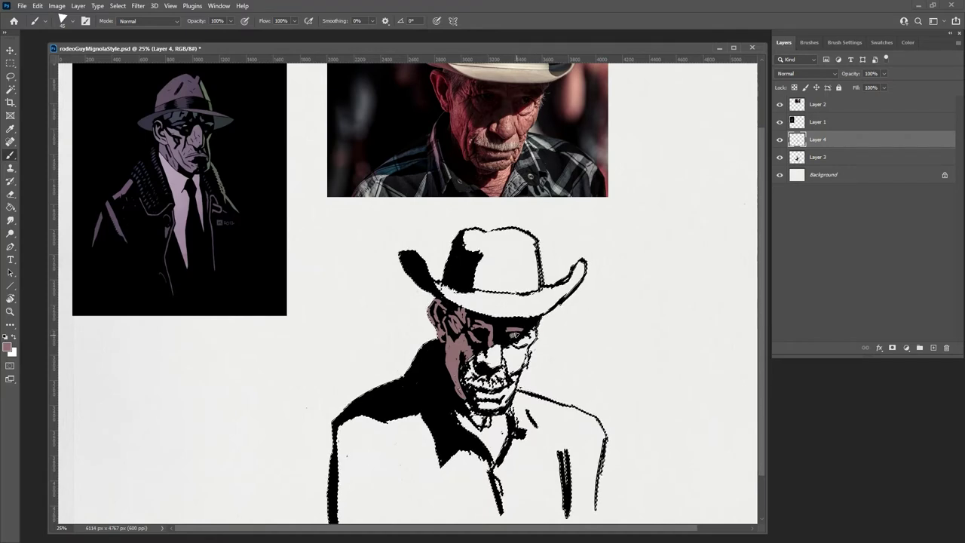
left_click_drag(485, 334, 483, 337)
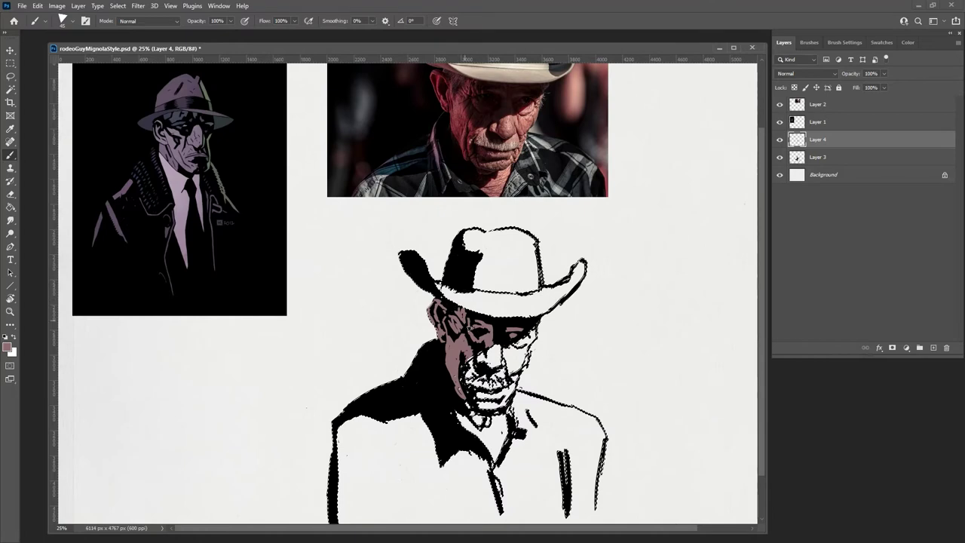
Paint muted pink over the black left brim and the left edge of the hat crown, leaving some black areas.
scroll(758, 298, "up", 1)
mouse_move(400, 301)
left_mouse_down()
mouse_move(439, 337)
mouse_move(407, 298)
left_mouse_up()
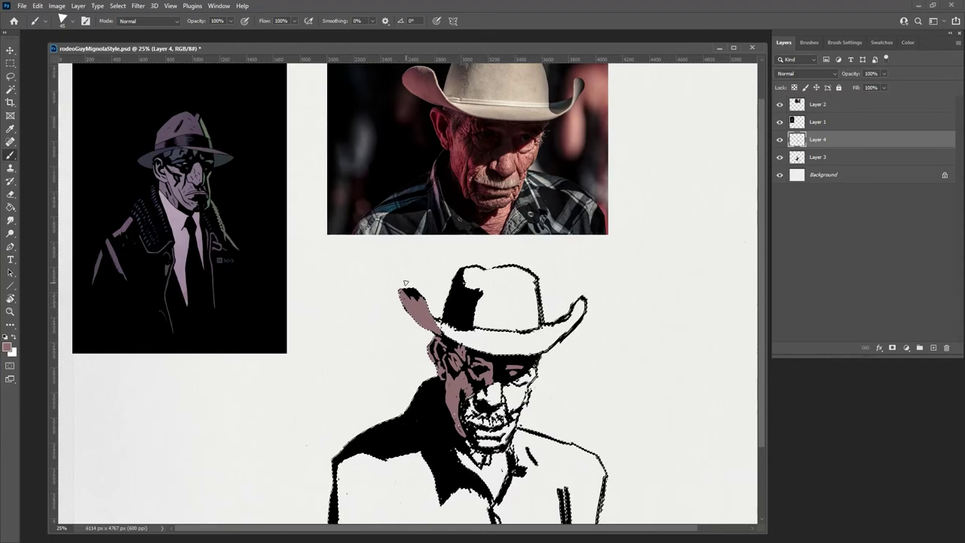
scroll(590, 286, "down", 1)
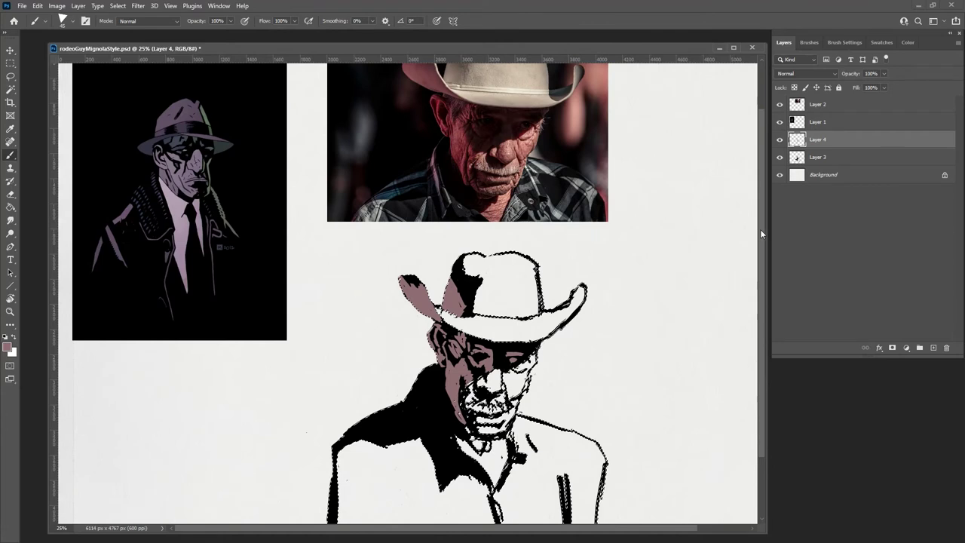
Paint muted pink highlights along the left collar, the top of the shoulder, the outer sleeve and the chin shadow.
scroll(416, 329, "down", 1)
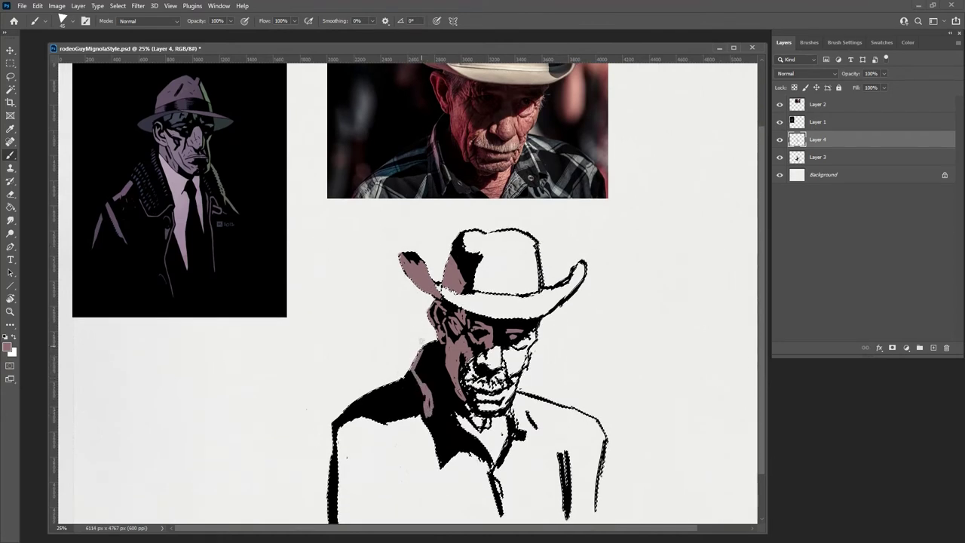
left_click_drag(419, 357, 432, 406)
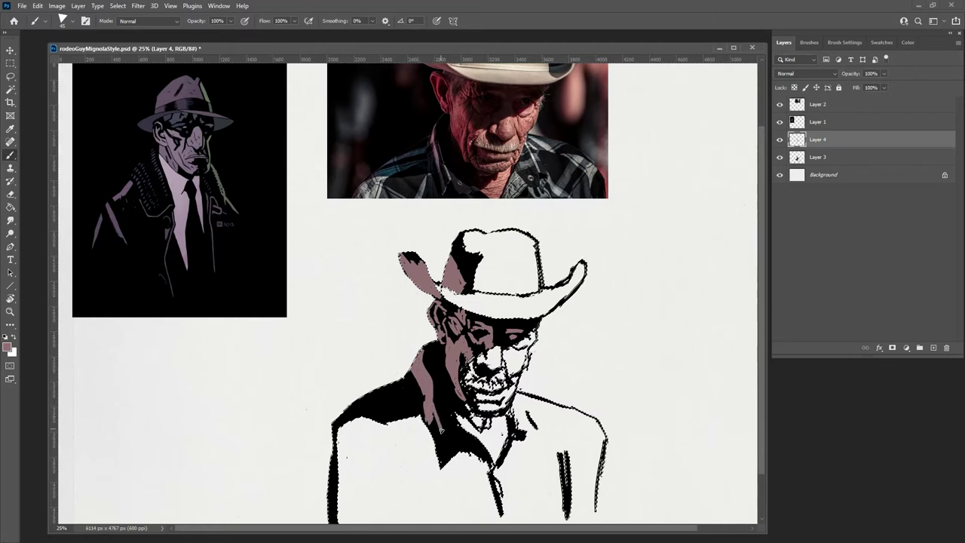
left_click_drag(436, 423, 439, 442)
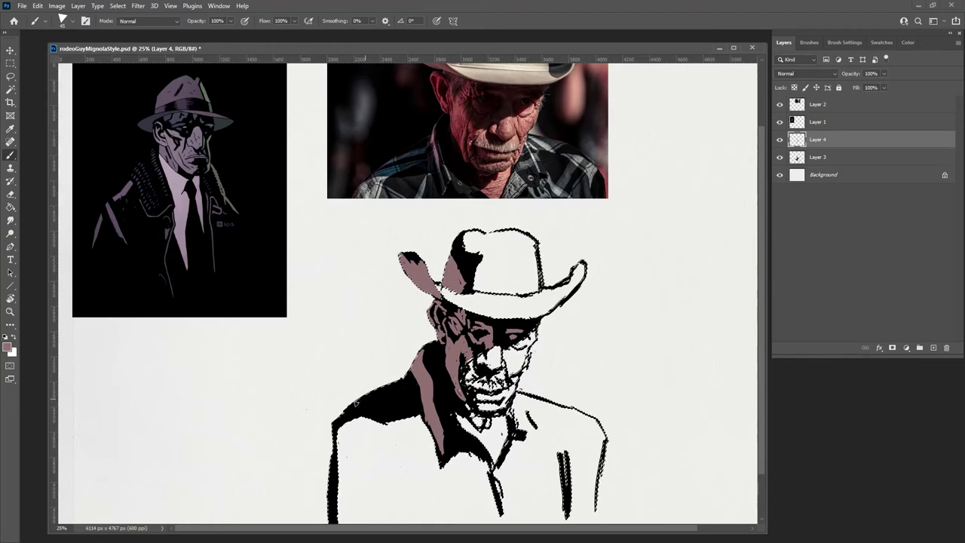
left_click_drag(355, 402, 388, 384)
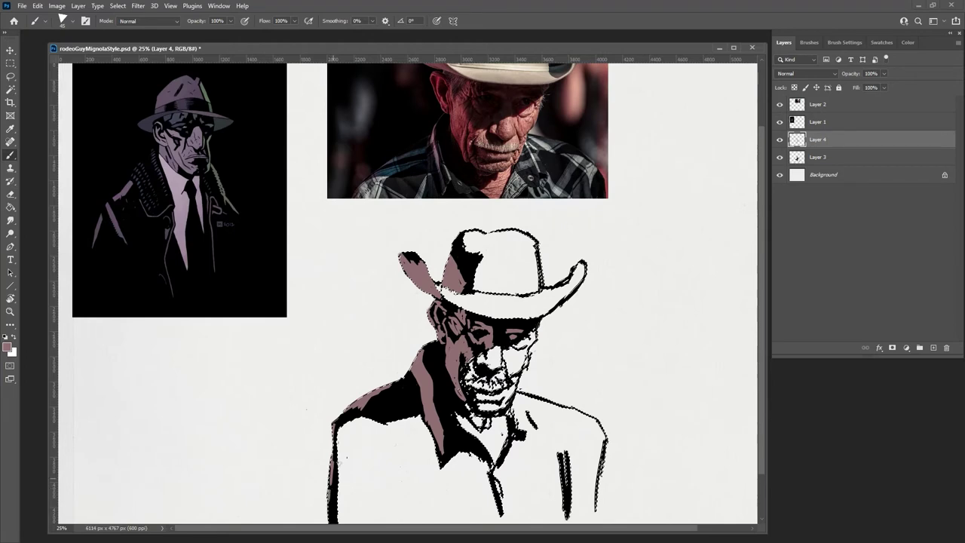
mouse_move(761, 319)
left_mouse_down()
mouse_move(762, 327)
mouse_move(762, 318)
left_mouse_up()
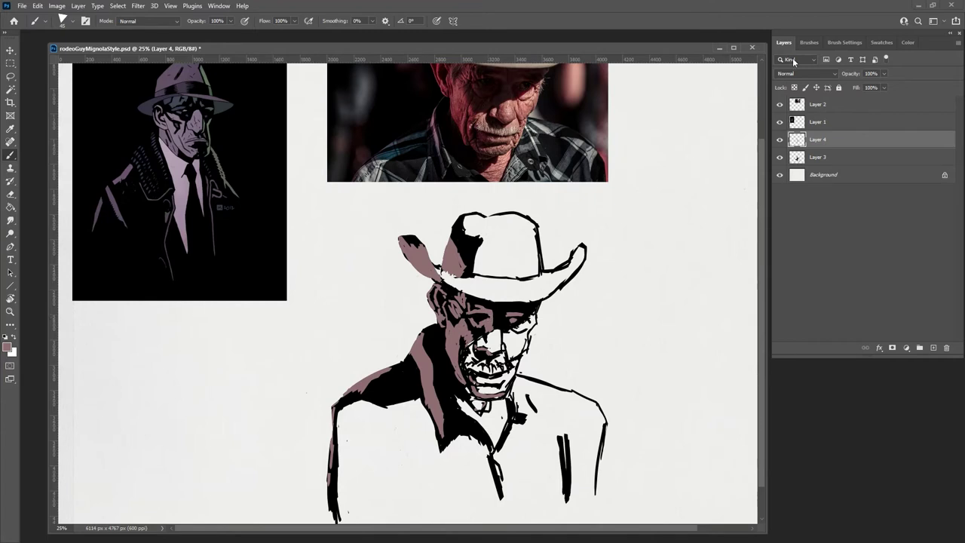
Set the brush colour to a lighter pink, about H 0, S 32, B 79.
left_click(908, 42)
left_click(836, 177)
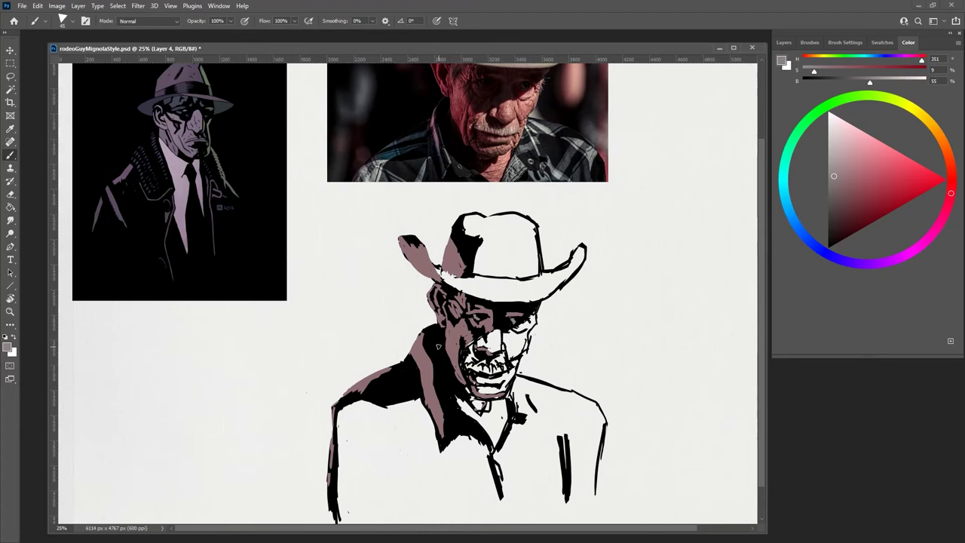
left_click_drag(950, 193, 952, 180)
left_click_drag(844, 171, 857, 157)
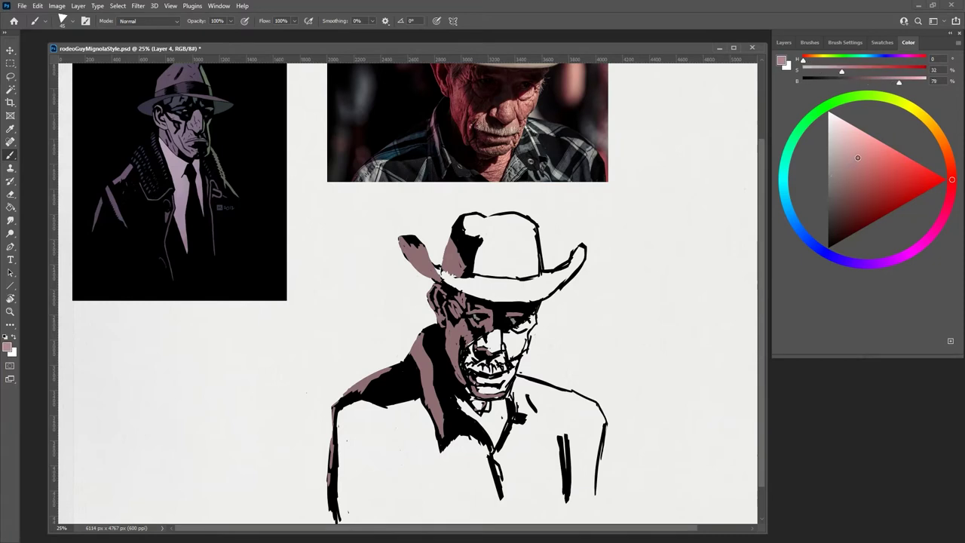
left_click(783, 42)
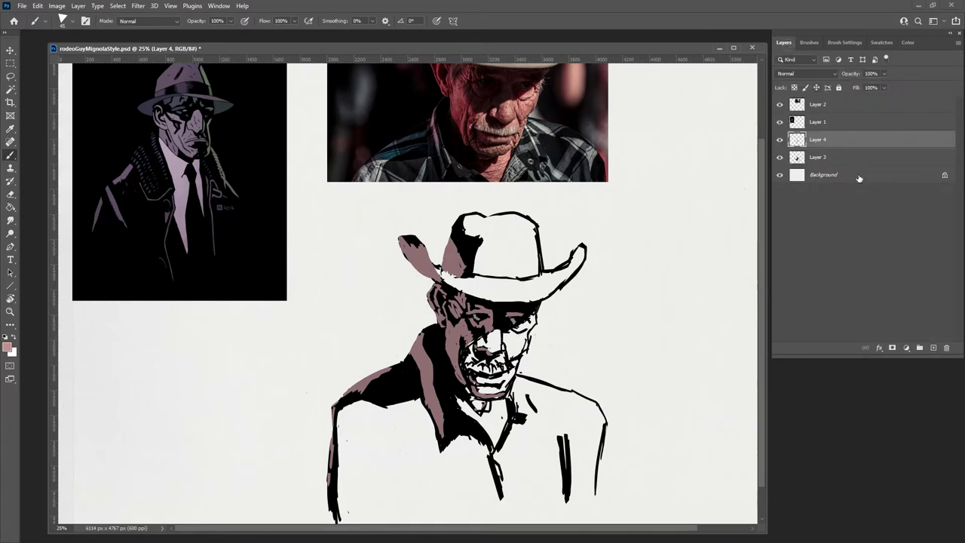
Add a layer beneath the line art and paint light pink over the lit side of the face and the neck.
left_click(866, 157)
left_click(867, 174)
left_click(933, 347)
mouse_move(507, 334)
left_mouse_down()
mouse_move(507, 354)
mouse_move(488, 343)
mouse_move(471, 358)
mouse_move(488, 380)
mouse_move(511, 348)
mouse_move(514, 376)
mouse_move(525, 337)
mouse_move(511, 329)
left_mouse_up()
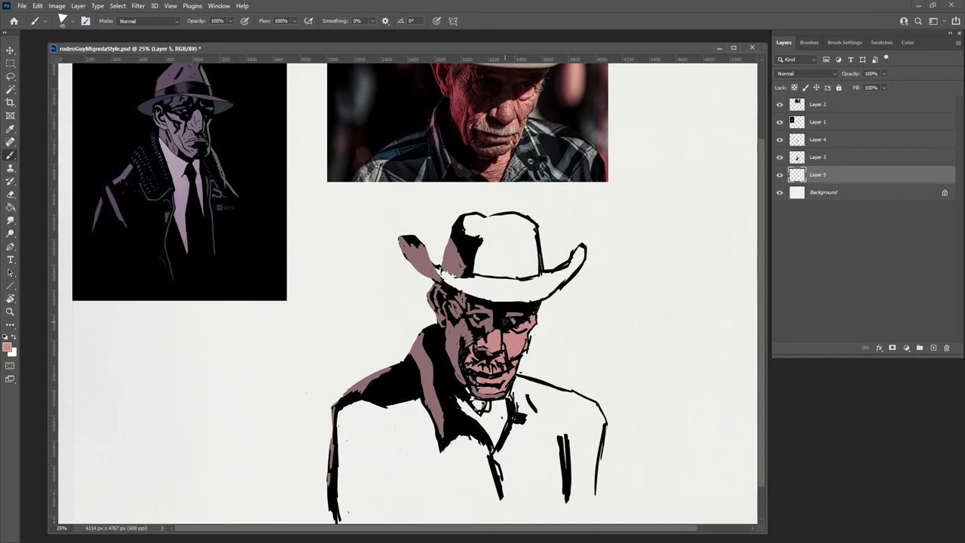
mouse_move(473, 399)
left_mouse_down()
mouse_move(493, 433)
mouse_move(493, 419)
mouse_move(476, 422)
mouse_move(473, 402)
mouse_move(463, 412)
left_mouse_up()
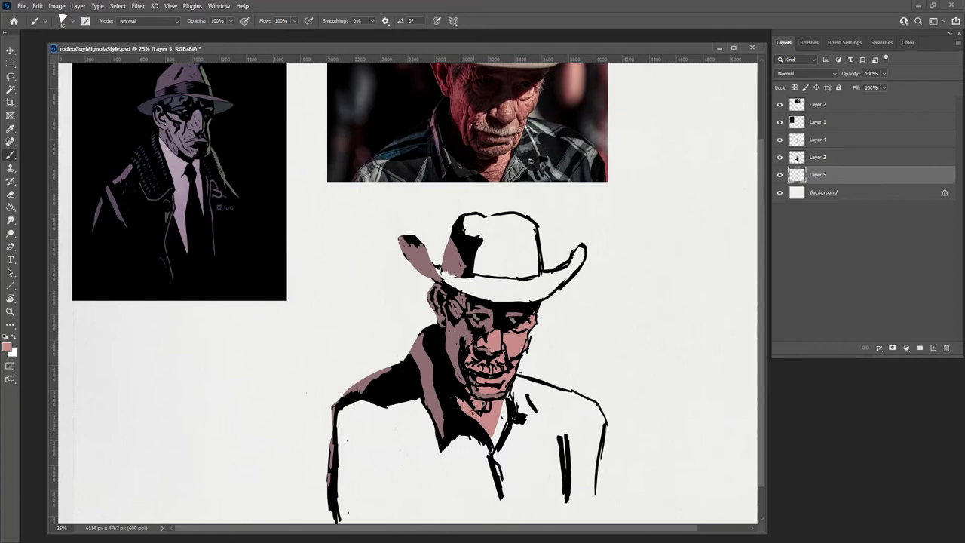
Set the brush to a pale warm grey, H 10, S 9, B 81, and fill the lit hat crown and brim.
left_click(907, 42)
left_click_drag(852, 150, 836, 142)
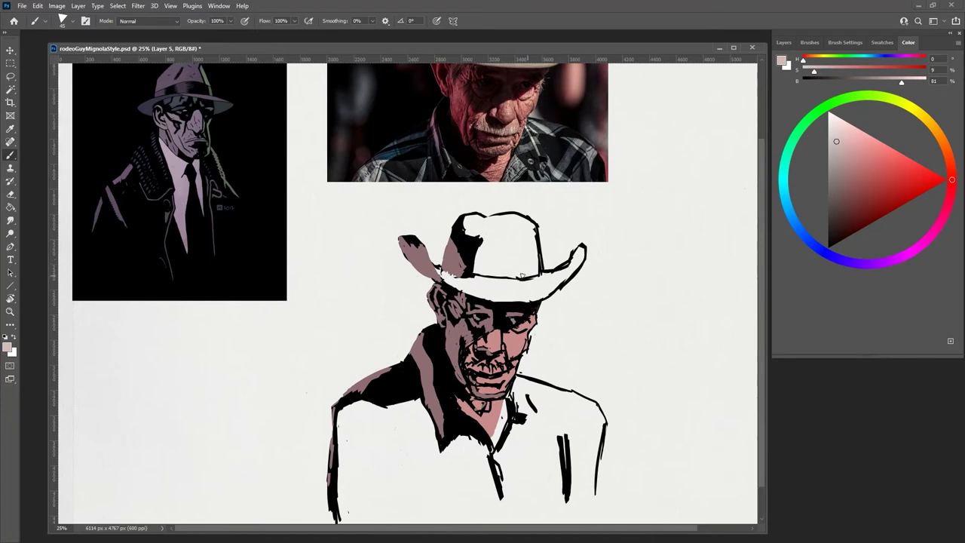
left_click_drag(761, 238, 761, 208)
left_click_drag(951, 180, 920, 158)
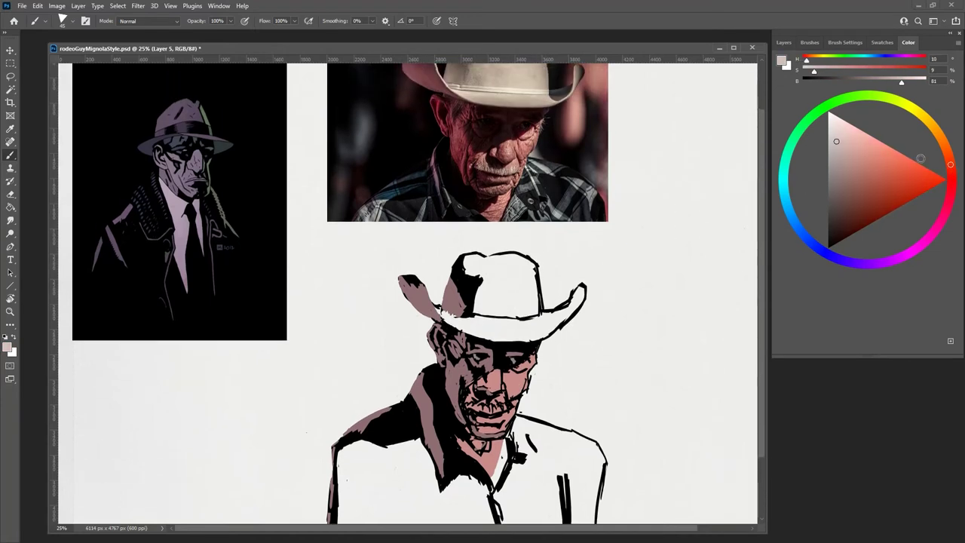
mouse_move(516, 266)
left_mouse_down()
mouse_move(520, 292)
mouse_move(498, 297)
mouse_move(480, 280)
mouse_move(493, 270)
mouse_move(465, 269)
mouse_move(475, 258)
mouse_move(502, 271)
mouse_move(465, 319)
mouse_move(474, 331)
mouse_move(468, 327)
mouse_move(517, 337)
mouse_move(556, 318)
mouse_move(469, 324)
mouse_move(525, 328)
mouse_move(576, 298)
mouse_move(576, 288)
mouse_move(528, 275)
mouse_move(535, 319)
mouse_move(514, 269)
mouse_move(477, 292)
left_mouse_up()
mouse_move(486, 259)
left_mouse_down()
mouse_move(530, 267)
mouse_move(519, 261)
left_mouse_up()
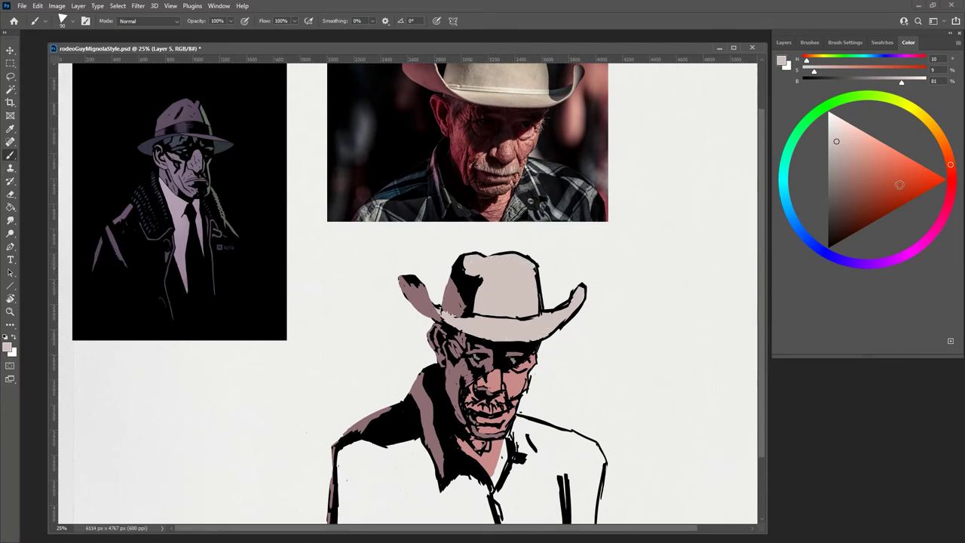
Set the brush to a cool bluish grey, H 245, S 9, B 75, and paint the inside of the open collar.
mouse_move(949, 169)
left_mouse_down()
mouse_move(923, 238)
mouse_move(856, 260)
left_mouse_up()
left_click_drag(842, 168, 835, 149)
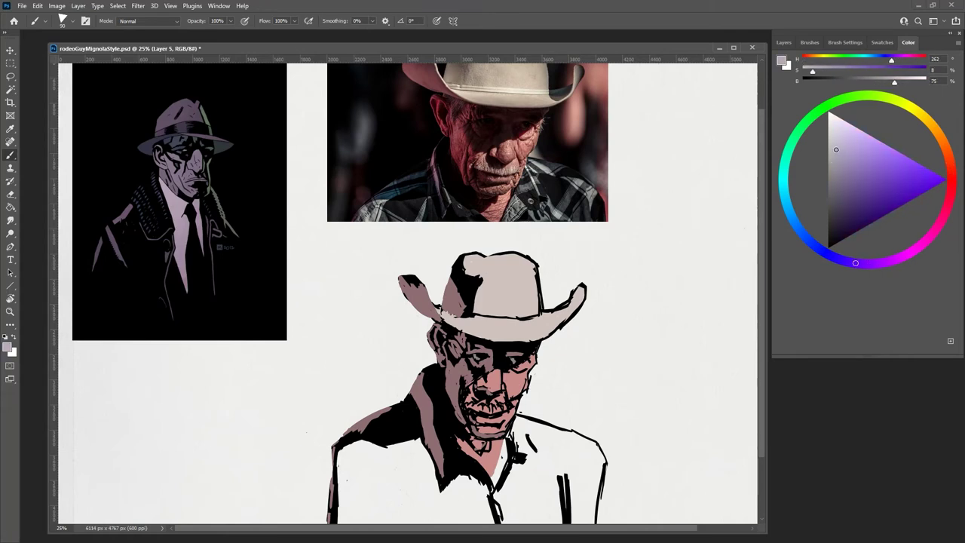
left_click_drag(852, 245, 842, 255)
scroll(758, 346, "down", 2)
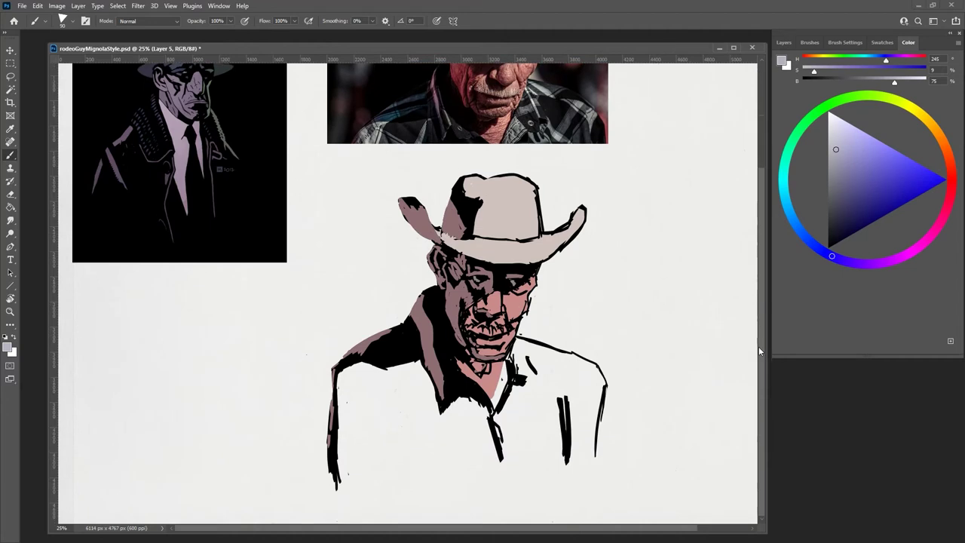
mouse_move(514, 400)
left_mouse_down()
mouse_move(517, 383)
mouse_move(502, 403)
left_mouse_up()
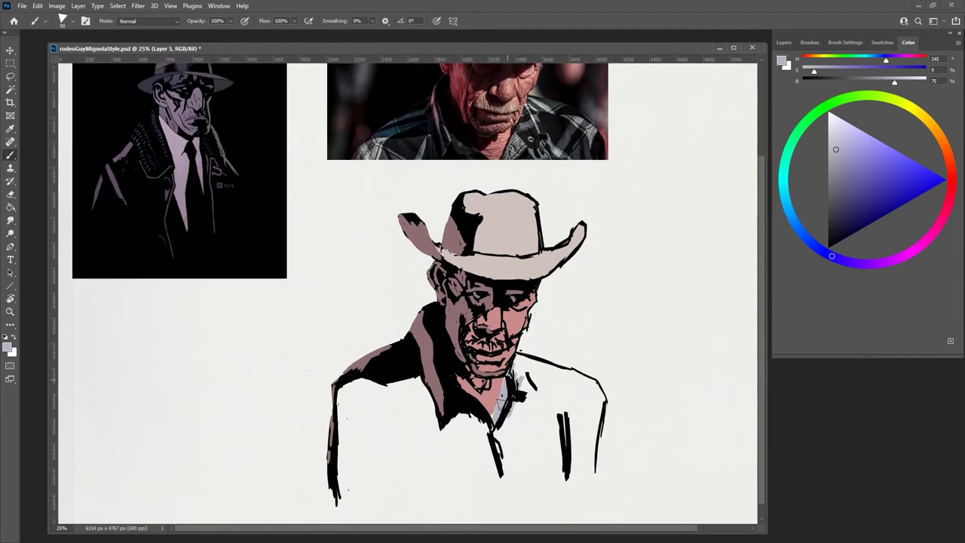
Add a layer directly above the background and paint bluish grey over the shirt's lit collar, shoulder and chest.
left_click(784, 42)
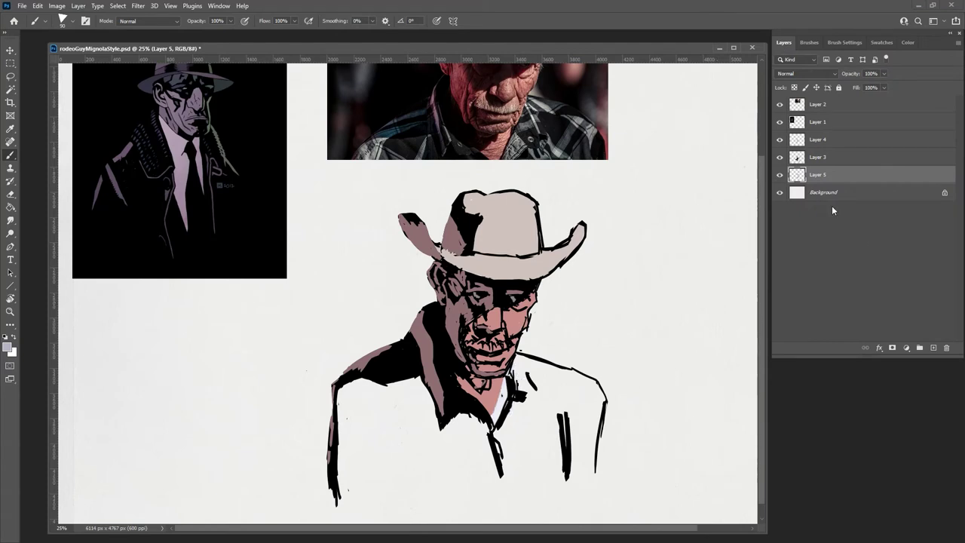
left_click(829, 192)
left_click(933, 348)
left_click_drag(522, 370, 475, 456)
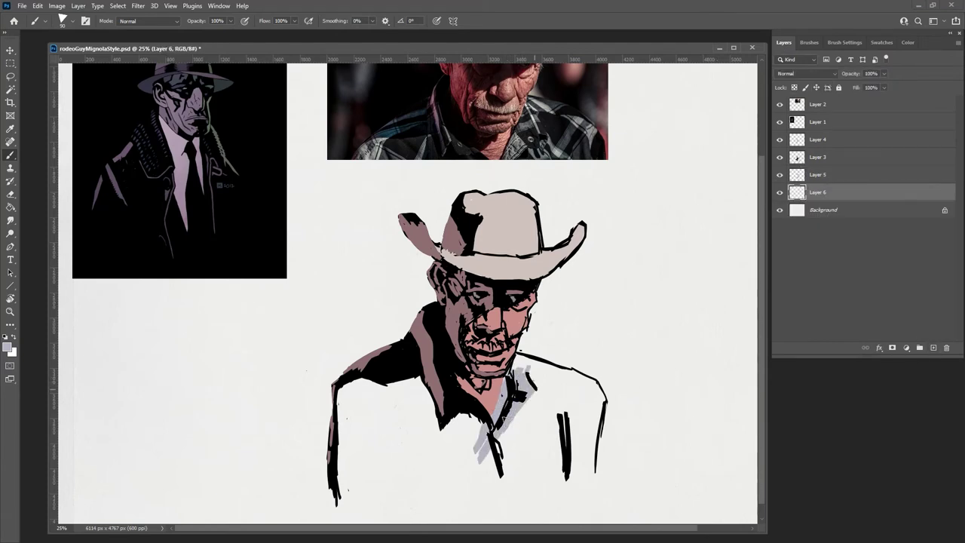
left_click_drag(547, 395, 486, 469)
mouse_move(526, 359)
left_mouse_down()
mouse_move(559, 371)
mouse_move(534, 390)
mouse_move(532, 405)
left_mouse_up()
mouse_move(570, 375)
left_mouse_down()
mouse_move(589, 383)
mouse_move(595, 407)
mouse_move(591, 460)
mouse_move(579, 468)
mouse_move(550, 456)
left_mouse_up()
left_click_drag(549, 398, 536, 471)
left_click_drag(537, 413, 520, 483)
left_click_drag(526, 420, 505, 489)
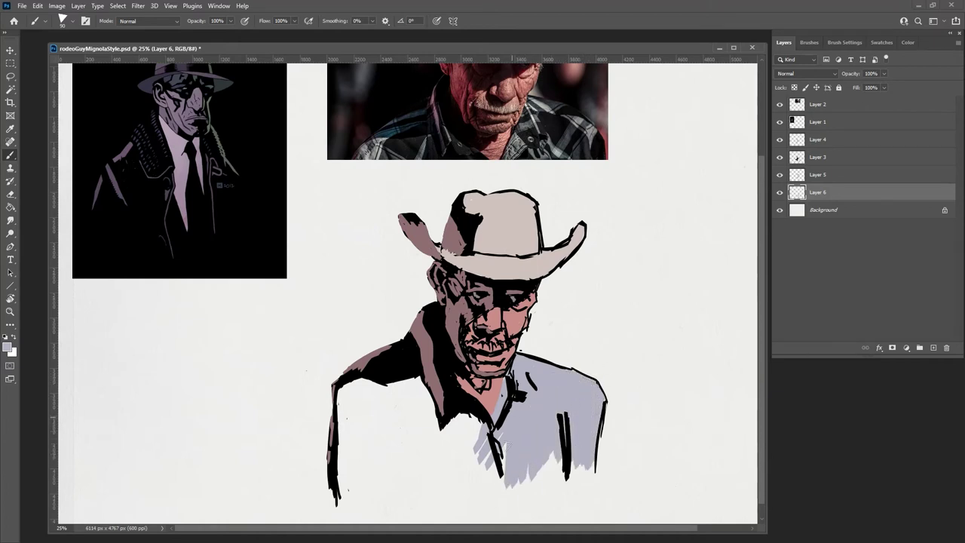
Fill the middle and shadow-side chest of the shirt with the same bluish grey, using a 250 px brush for the larger area.
left_click_drag(500, 441, 493, 490)
mouse_move(482, 423)
left_mouse_down()
mouse_move(476, 494)
mouse_move(464, 486)
left_mouse_up()
left_click_drag(467, 414, 455, 476)
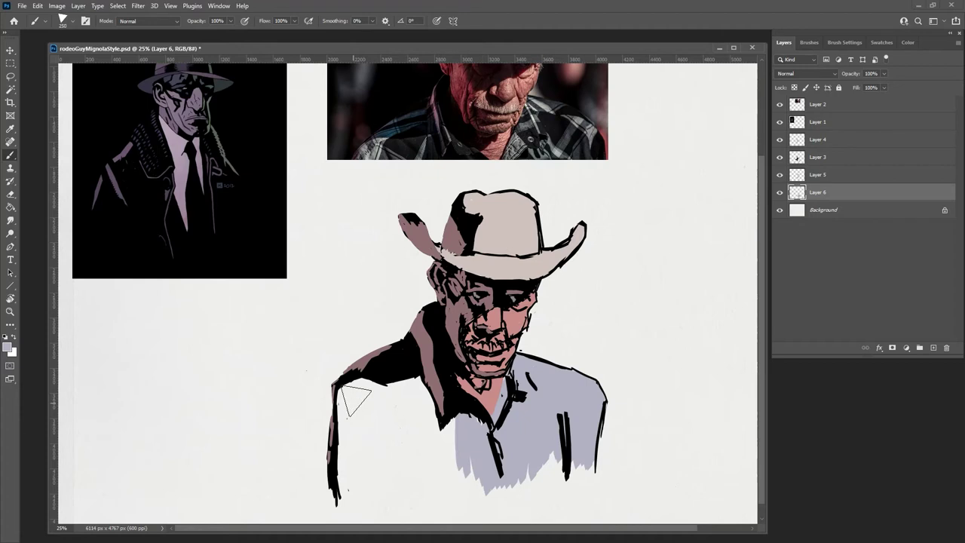
mouse_move(356, 390)
left_mouse_down()
mouse_move(339, 493)
mouse_move(580, 490)
mouse_move(587, 479)
mouse_move(554, 464)
mouse_move(431, 452)
mouse_move(398, 426)
mouse_move(505, 385)
mouse_move(375, 422)
mouse_move(365, 468)
mouse_move(483, 466)
left_mouse_up()
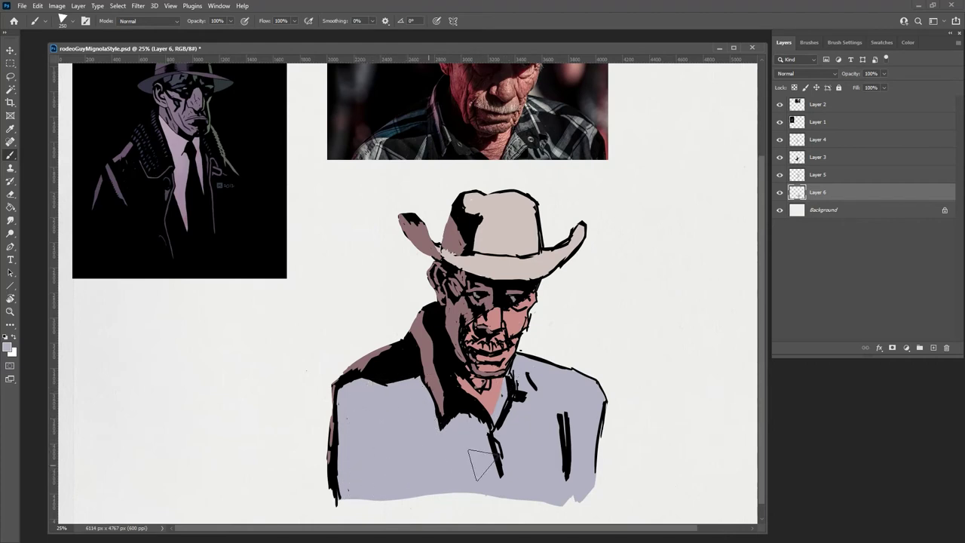
Apply Hue/Saturation to the shirt colour layer with hue +72 and slightly raised saturation.
left_click(907, 42)
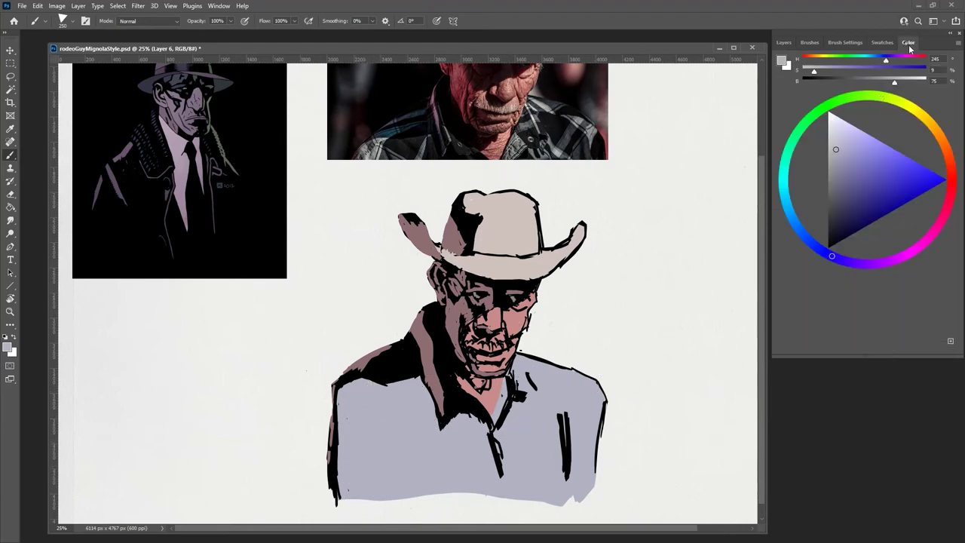
left_click(783, 43)
left_click(60, 5)
mouse_move(76, 32)
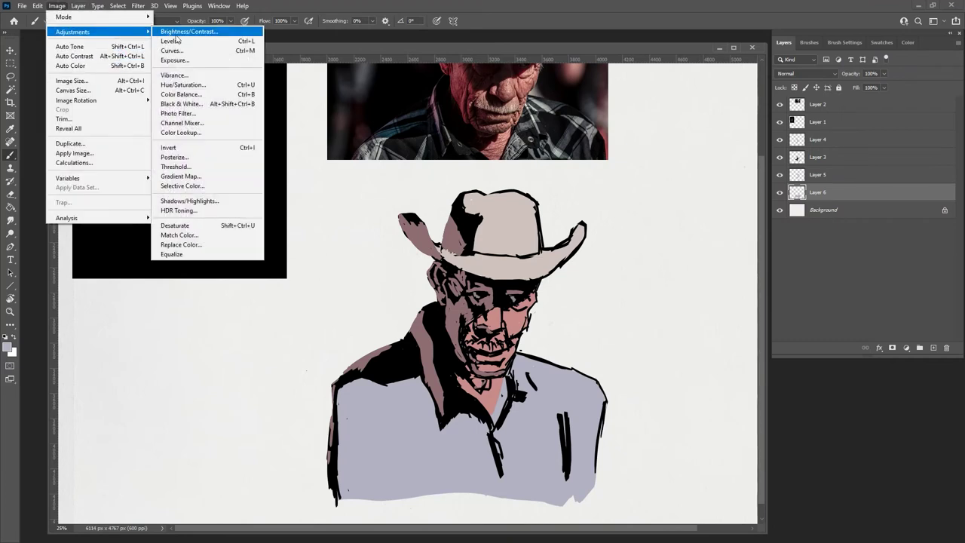
left_click(188, 84)
left_click_drag(768, 321, 771, 348)
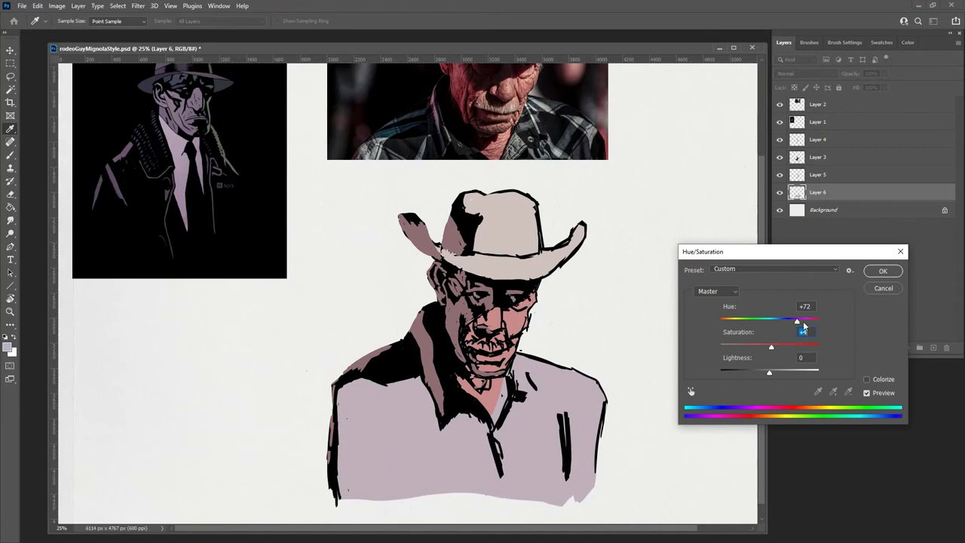
left_click(882, 270)
Hide and reshow Layer 5 to check which colours of the figure it holds.
scroll(743, 160, "up", 3)
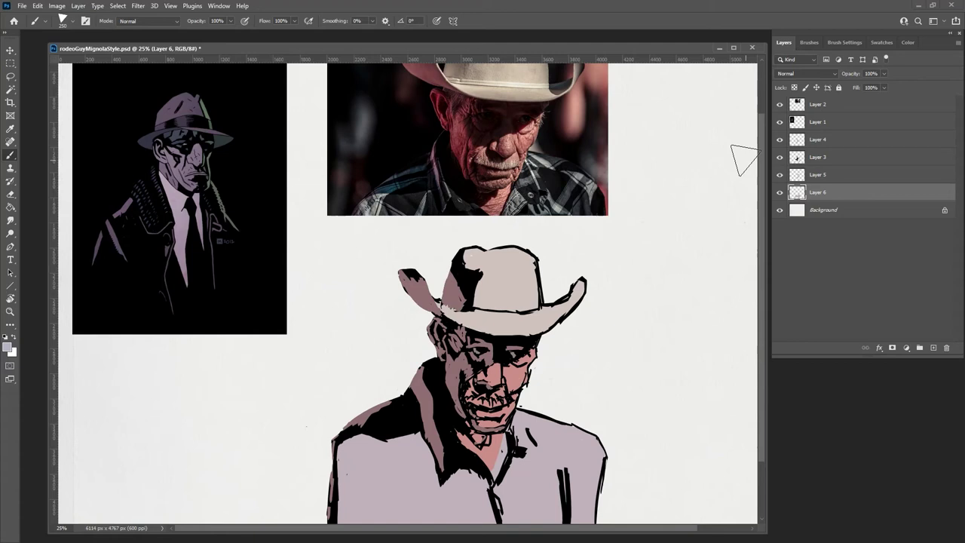
scroll(758, 236, "down", 2)
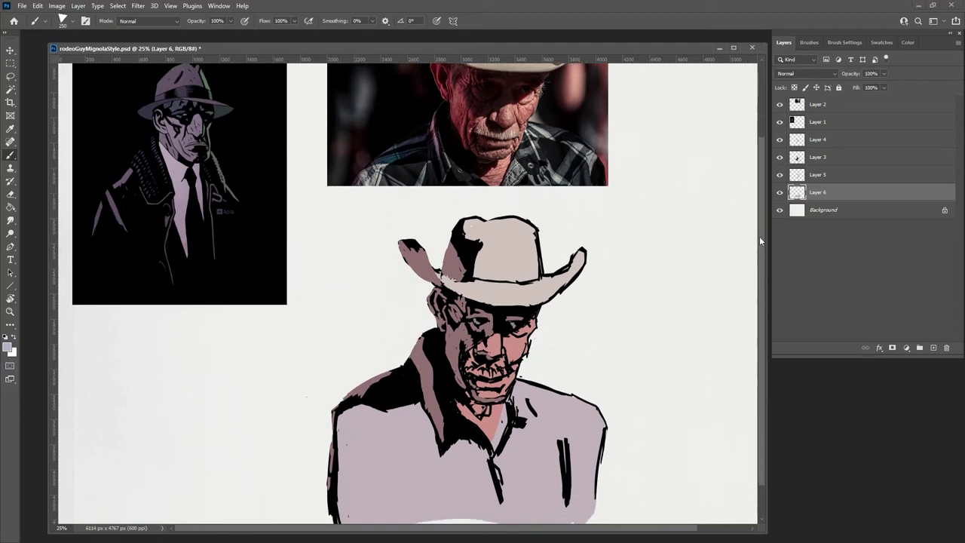
scroll(760, 240, "up", 1)
mouse_move(763, 227)
left_mouse_down()
mouse_move(762, 196)
mouse_move(763, 210)
left_mouse_up()
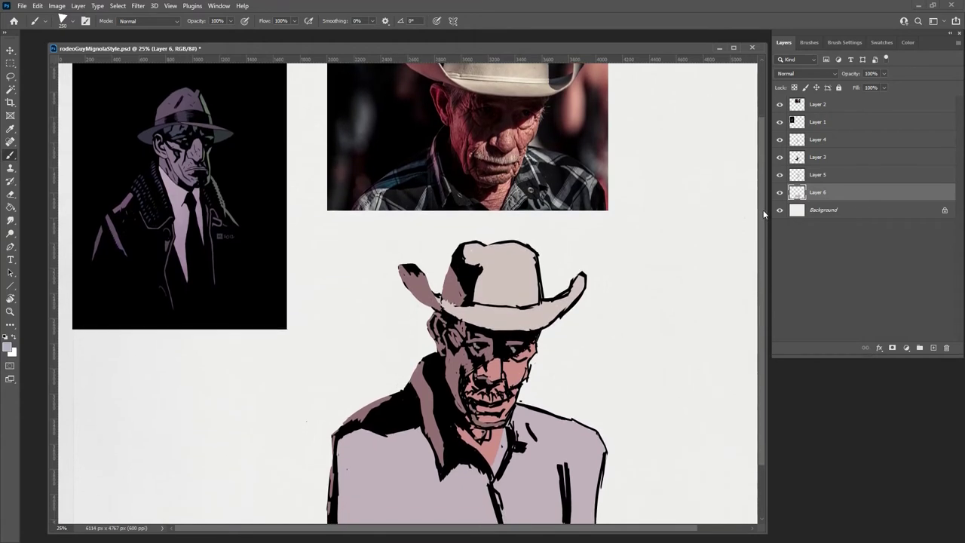
left_click(793, 174)
left_click(780, 174)
left_click(780, 175)
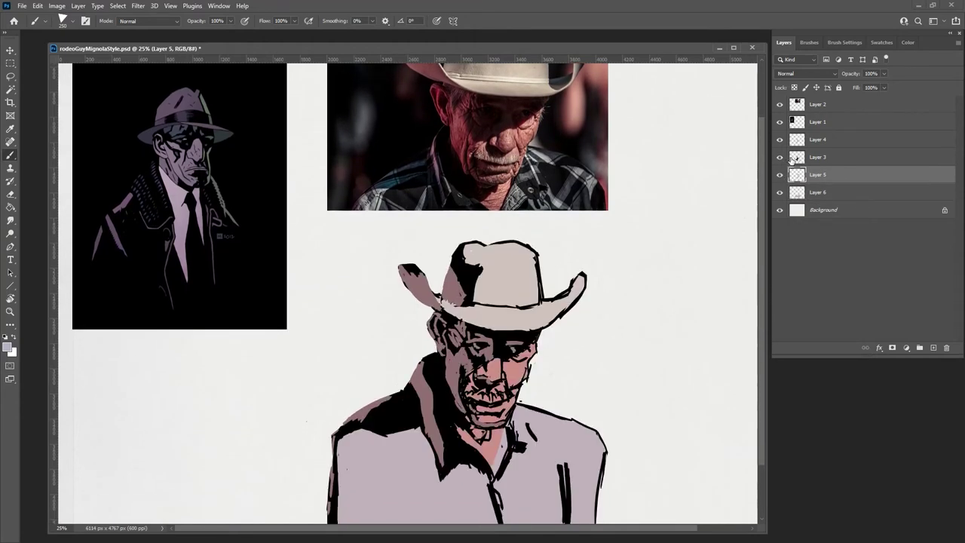
Apply Hue/Saturation to the shadow colours on Layer 4 with hue +12 and moderately raised saturation.
left_click(820, 139)
left_click(57, 6)
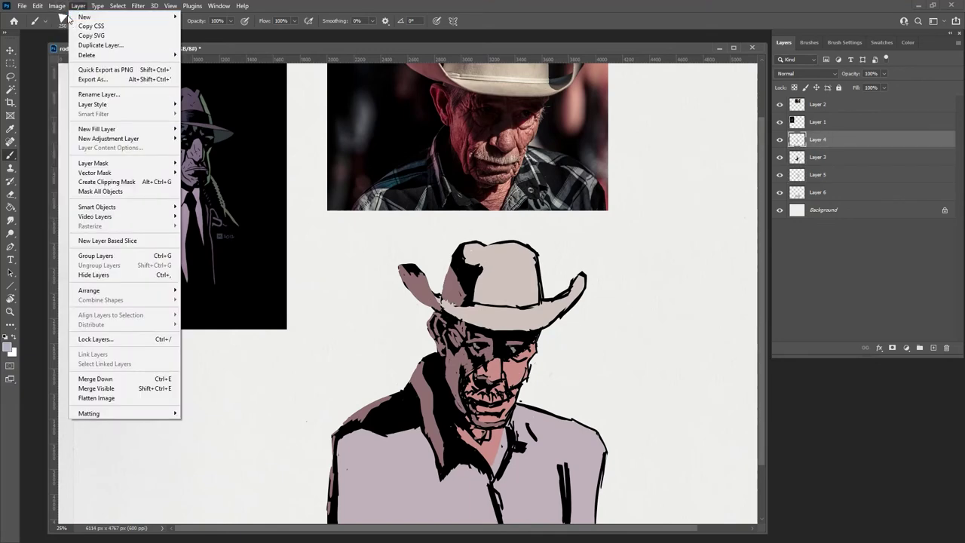
mouse_move(89, 32)
left_click(182, 85)
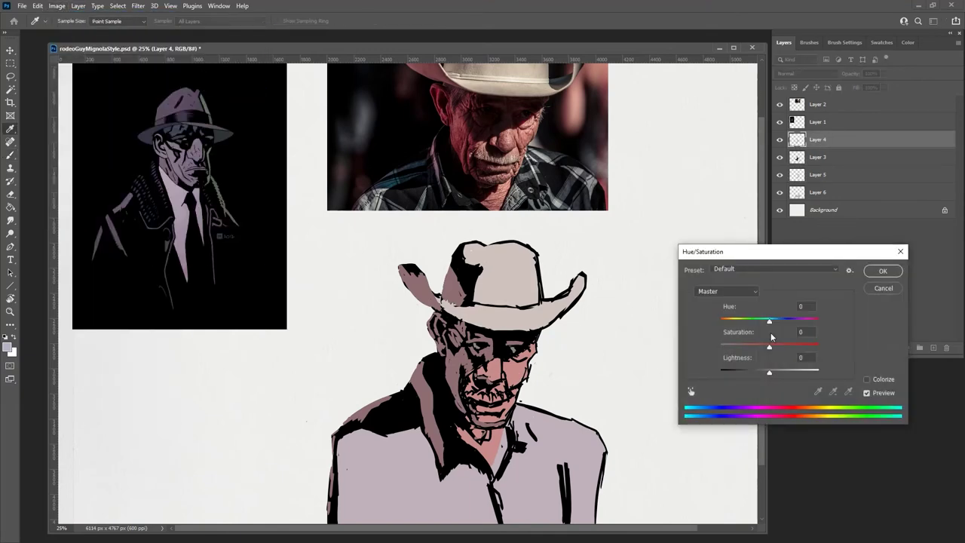
mouse_move(768, 323)
left_mouse_down()
mouse_move(725, 326)
mouse_move(800, 324)
mouse_move(762, 324)
mouse_move(812, 346)
mouse_move(774, 321)
left_mouse_up()
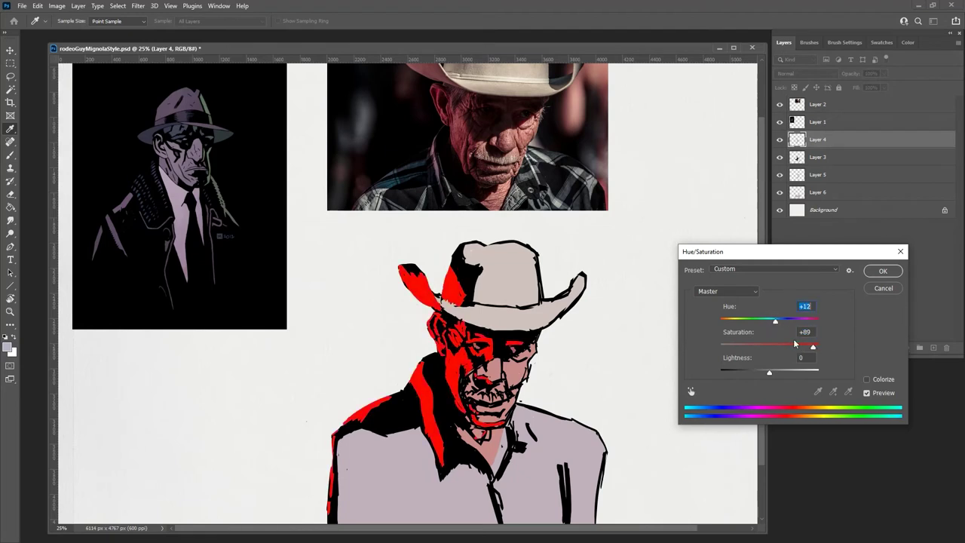
left_click_drag(813, 346, 778, 348)
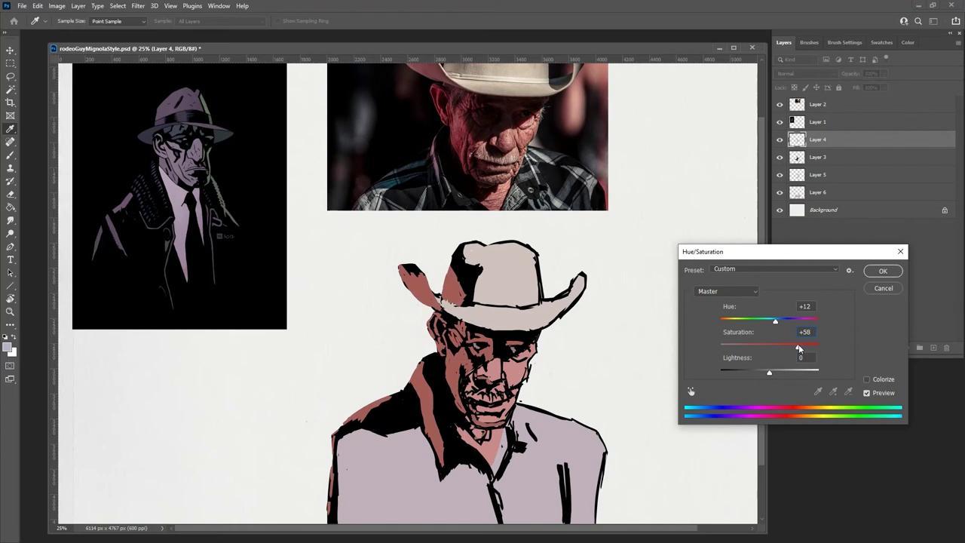
left_click_drag(799, 347, 791, 344)
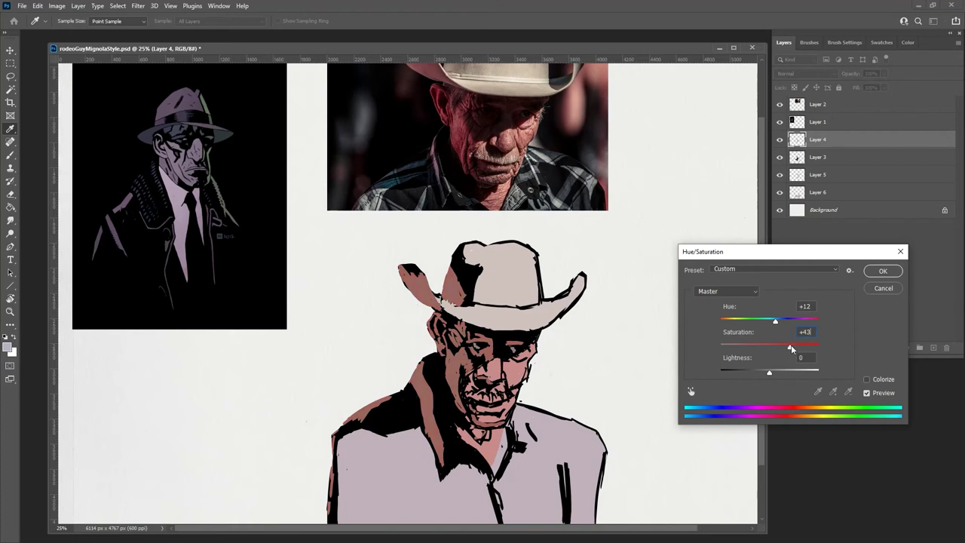
left_click(880, 271)
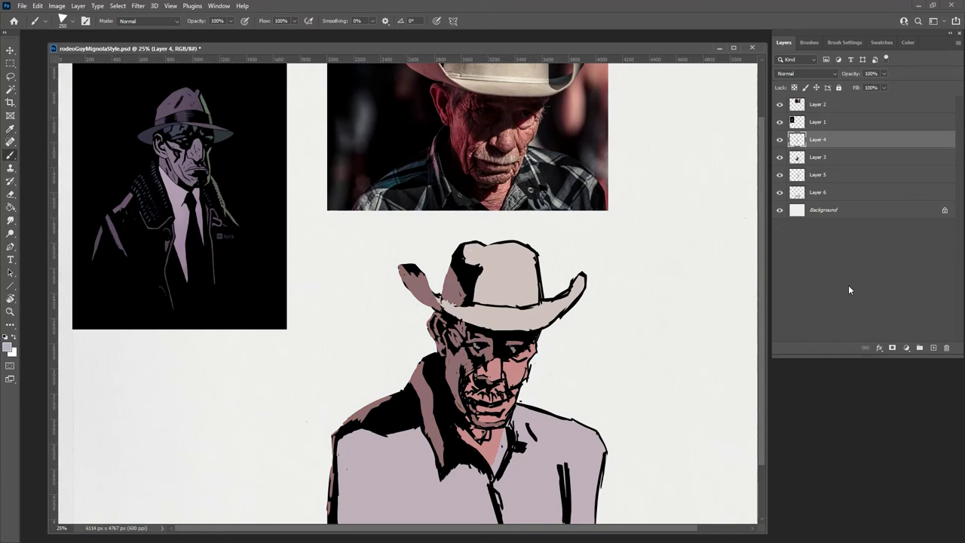
Reduce the saturation of the skin and hat colours on Layer 5 by 22 with Hue/Saturation.
left_click(791, 174)
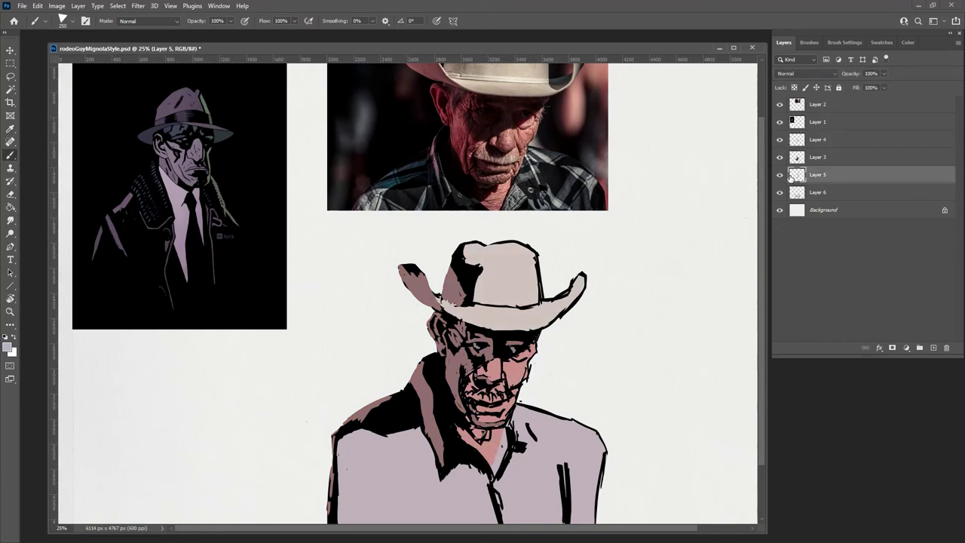
left_click(57, 6)
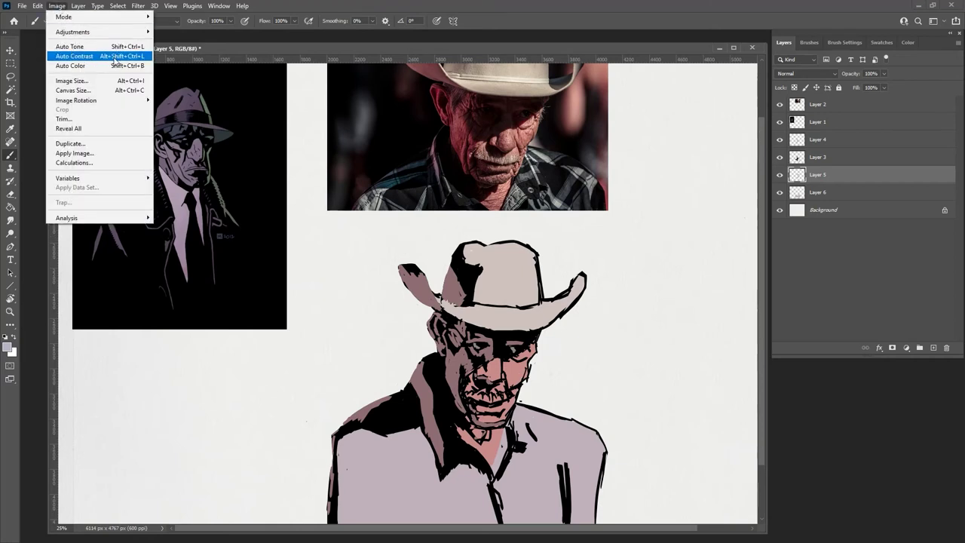
mouse_move(75, 31)
left_click(181, 80)
left_click_drag(768, 345, 759, 347)
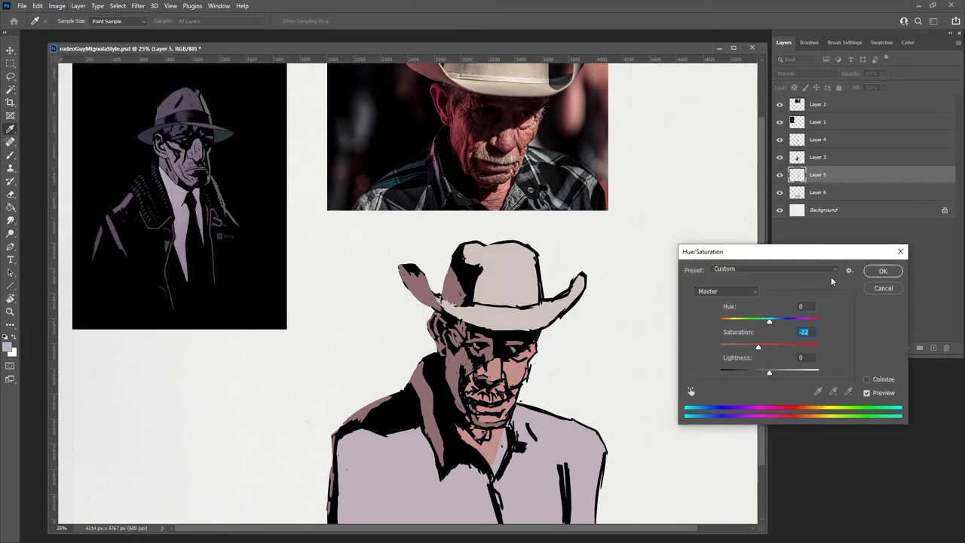
key("Return")
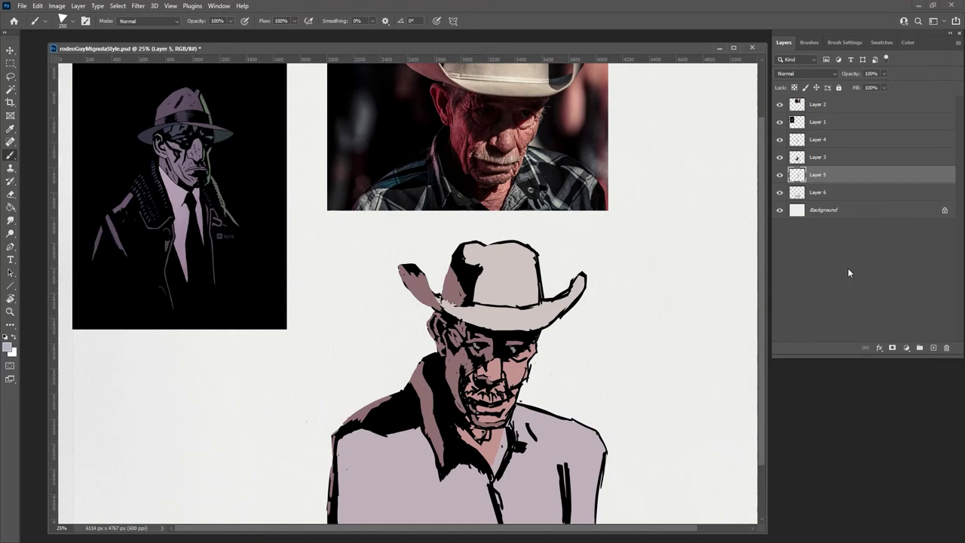
Add a new empty layer between Layer 5 and the line art on Layer 3.
mouse_move(760, 259)
left_mouse_down()
mouse_move(764, 210)
mouse_move(766, 278)
mouse_move(759, 250)
left_mouse_up()
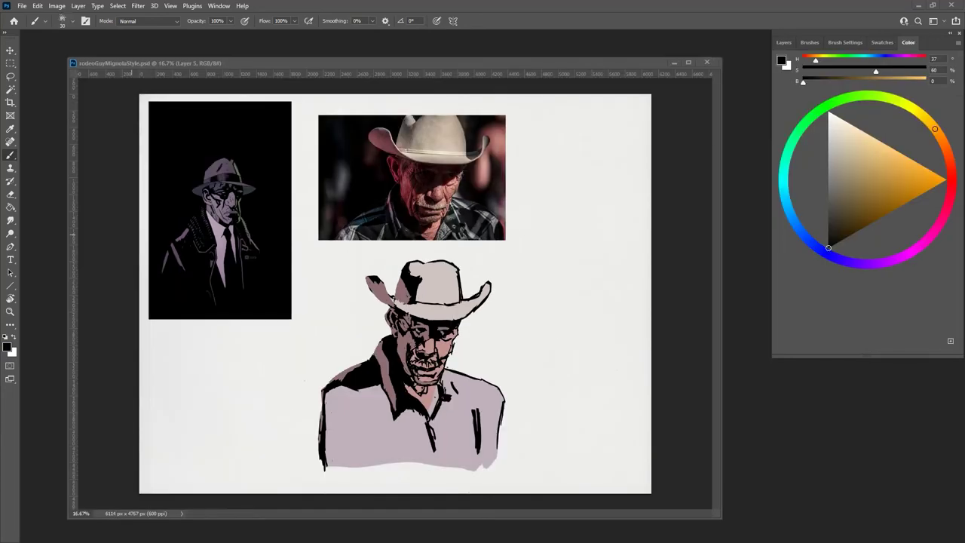
left_click(308, 58)
key("ctrl+plus")
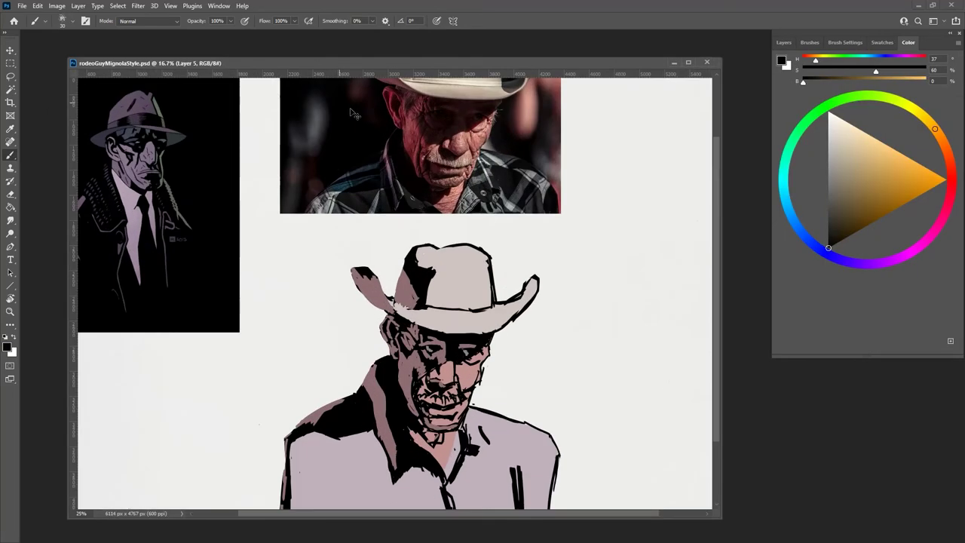
mouse_move(466, 293)
left_mouse_down()
mouse_move(472, 254)
mouse_move(455, 209)
left_mouse_up()
left_click(785, 42)
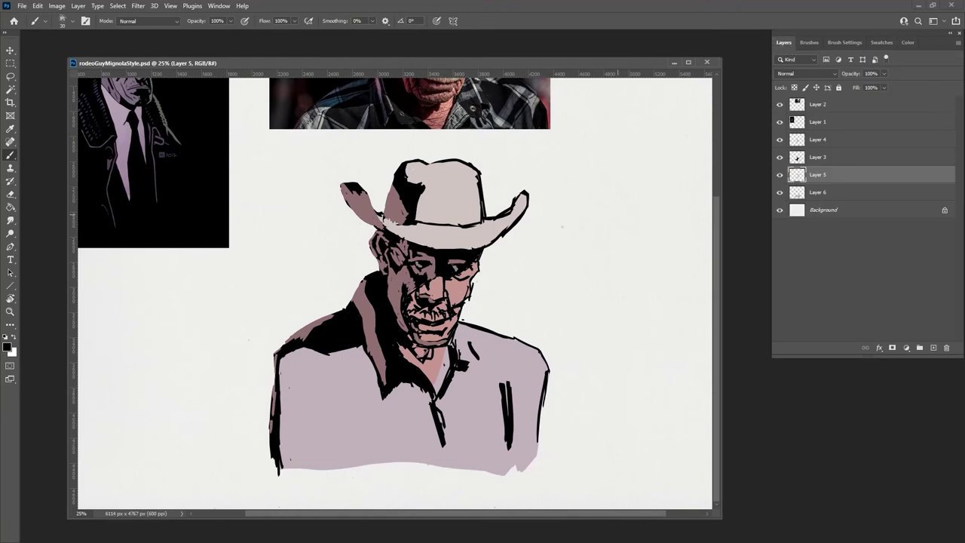
left_click(822, 138)
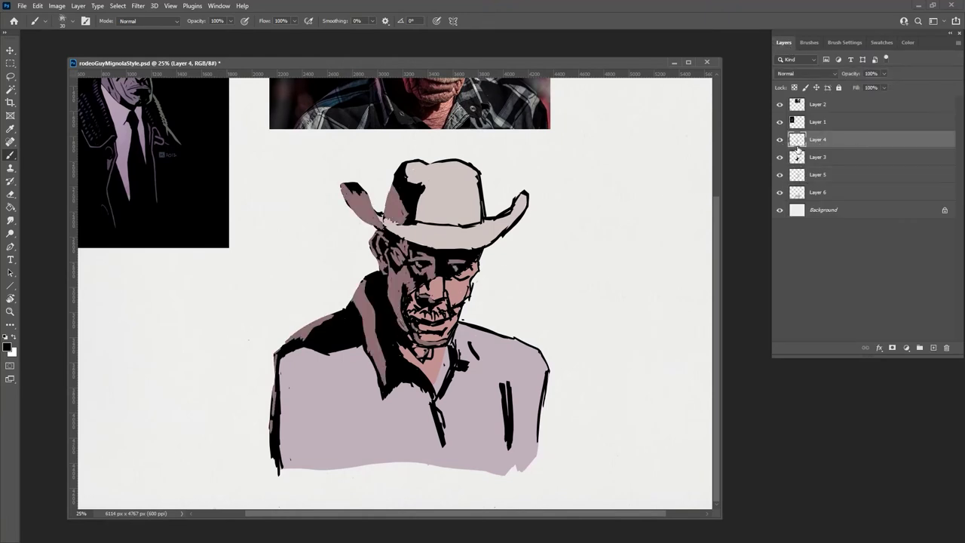
left_click(802, 174)
left_click(933, 348)
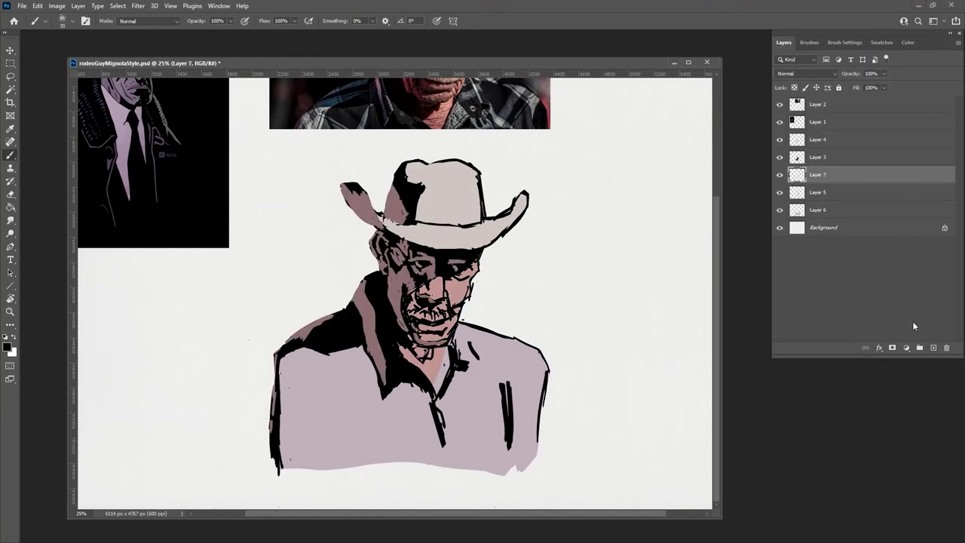
Paint the moustache on Layer 7 in the hat's light grey with the triangle inking pen brush, and save the document.
left_click(811, 42)
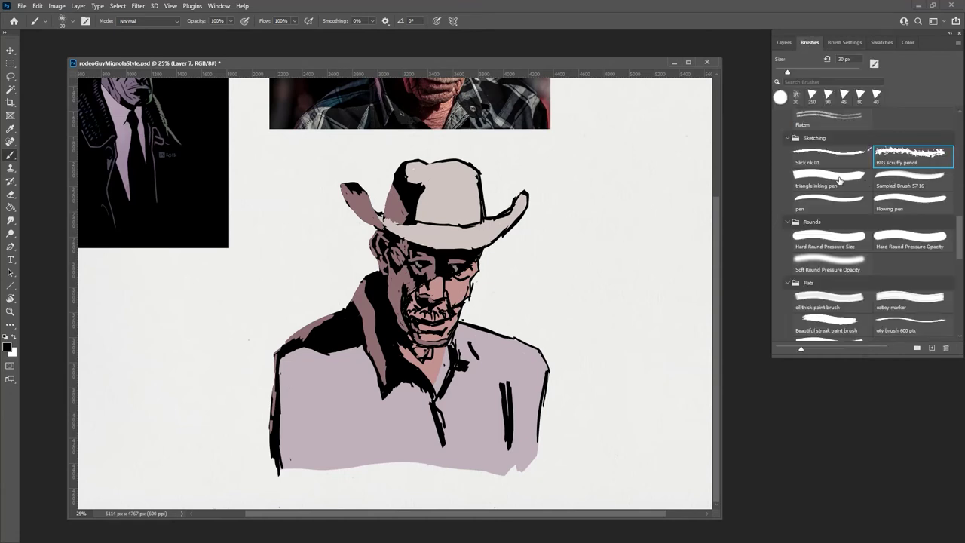
left_click(838, 180)
left_click(784, 43)
left_click(449, 256, "alt")
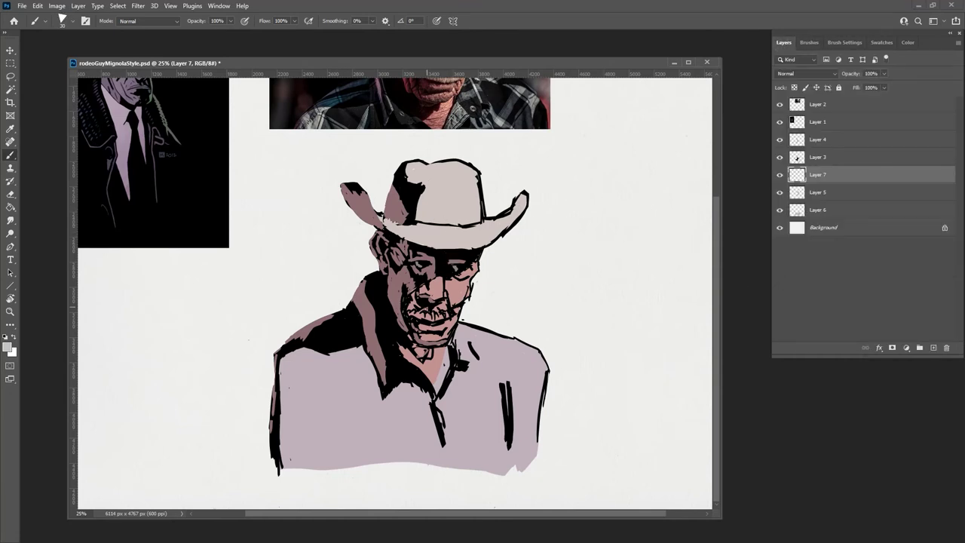
left_click_drag(419, 315, 451, 312)
scroll(407, 318, "down", 3)
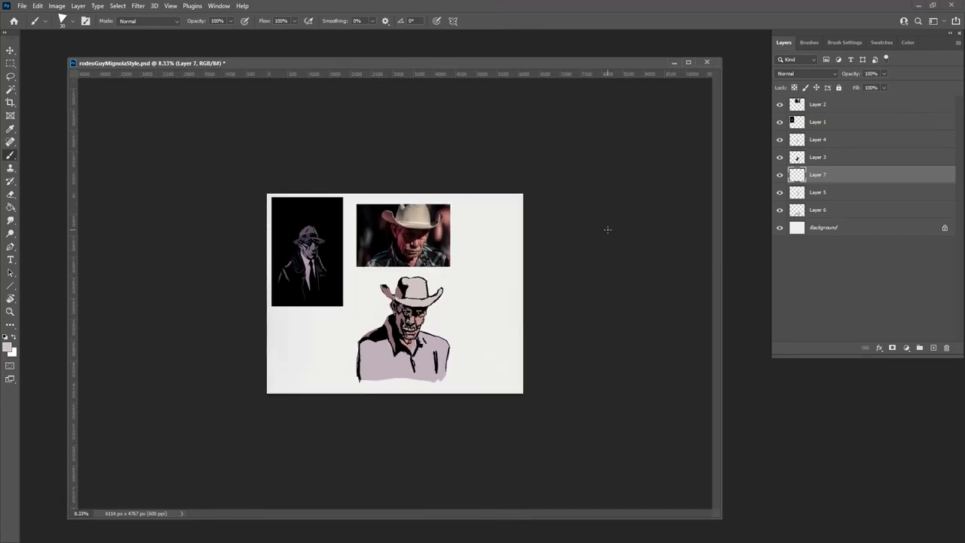
key("ctrl+plus")
key("ctrl+plus")
key("ctrl+plus")
key("ctrl+plus")
key("ctrl+plus")
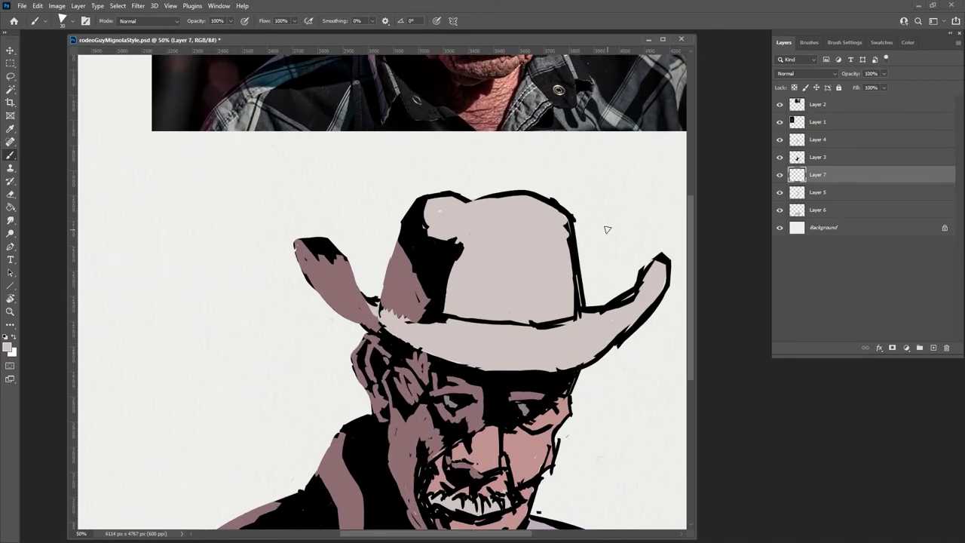
mouse_move(493, 392)
left_mouse_down()
mouse_move(515, 228)
mouse_move(415, 327)
mouse_move(412, 371)
left_mouse_up()
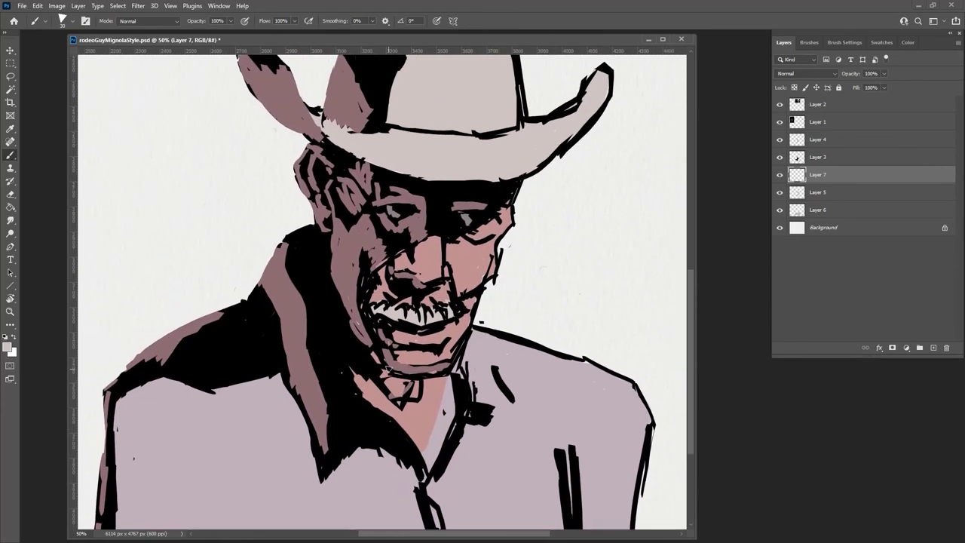
scroll(387, 367, "down", 3)
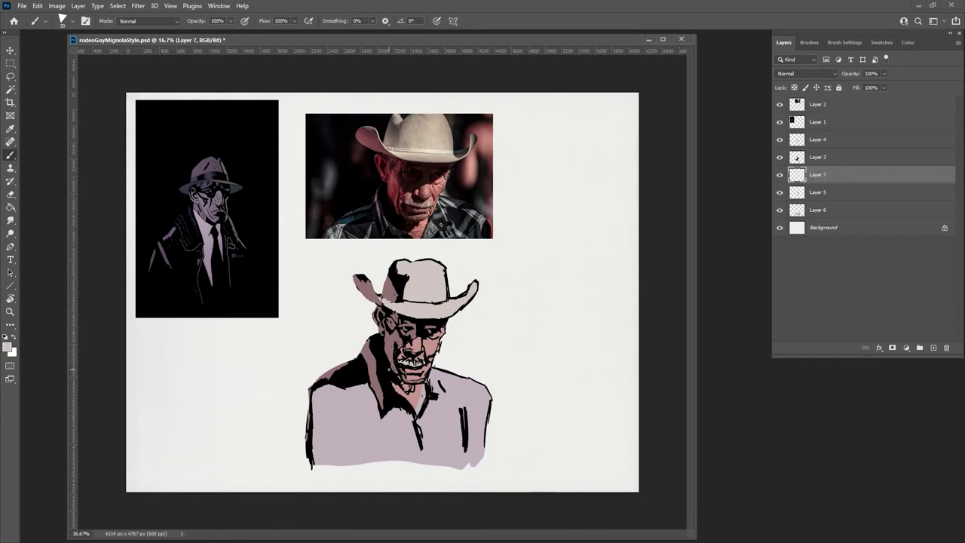
left_click(22, 5)
left_click(38, 117)
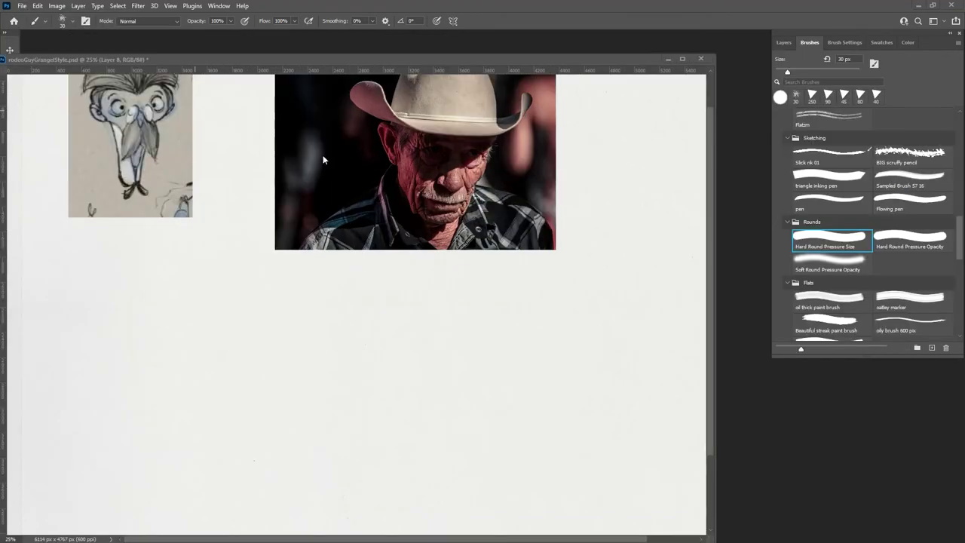
Fill a large square area below the cowboy photo with light warm beige on Layer 8 of rodeoGuyGrangelStyle.psd, and deselect it.
key("m")
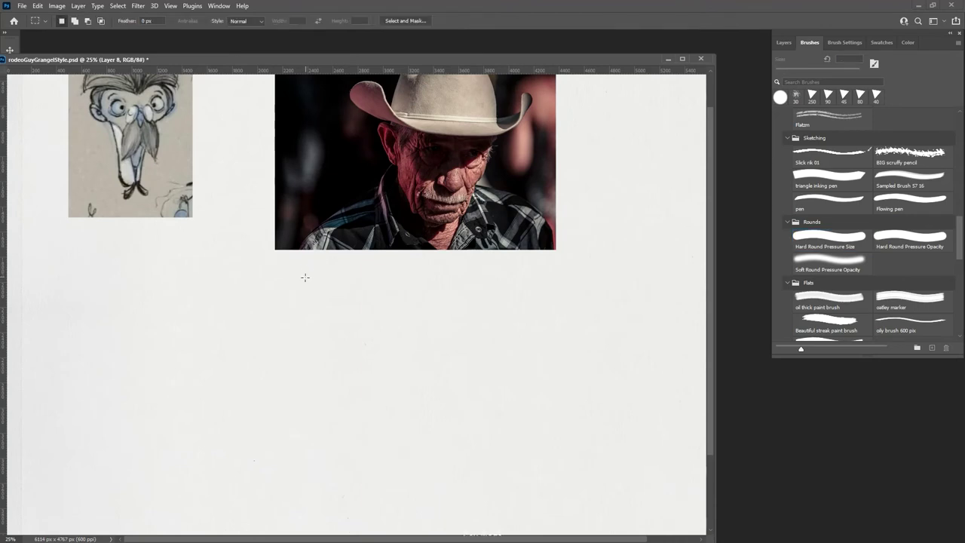
mouse_move(284, 266)
left_mouse_down()
mouse_move(344, 366)
mouse_move(551, 507)
mouse_move(558, 530)
left_mouse_up()
key("g")
key("F6")
left_click(934, 129)
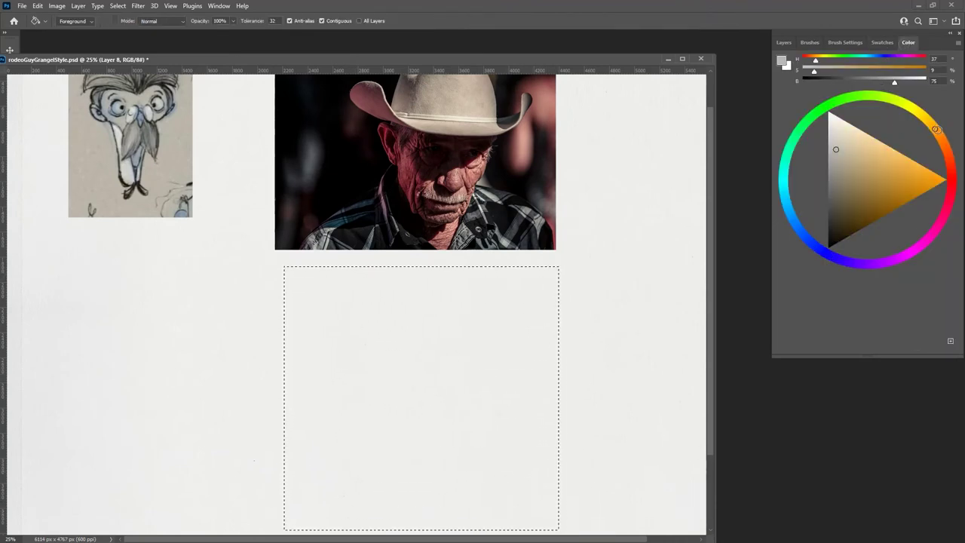
left_click(845, 138)
left_click(835, 137)
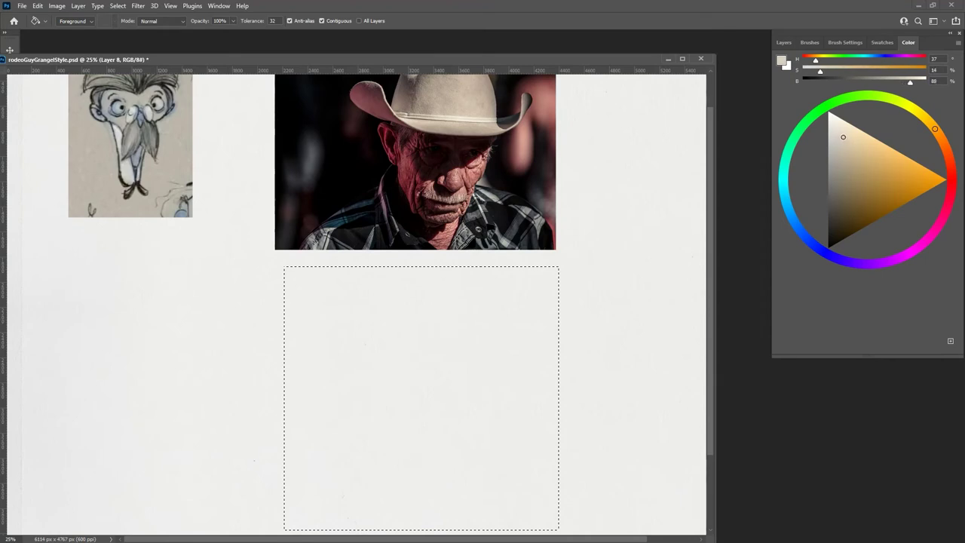
left_click(489, 323)
left_click(492, 309)
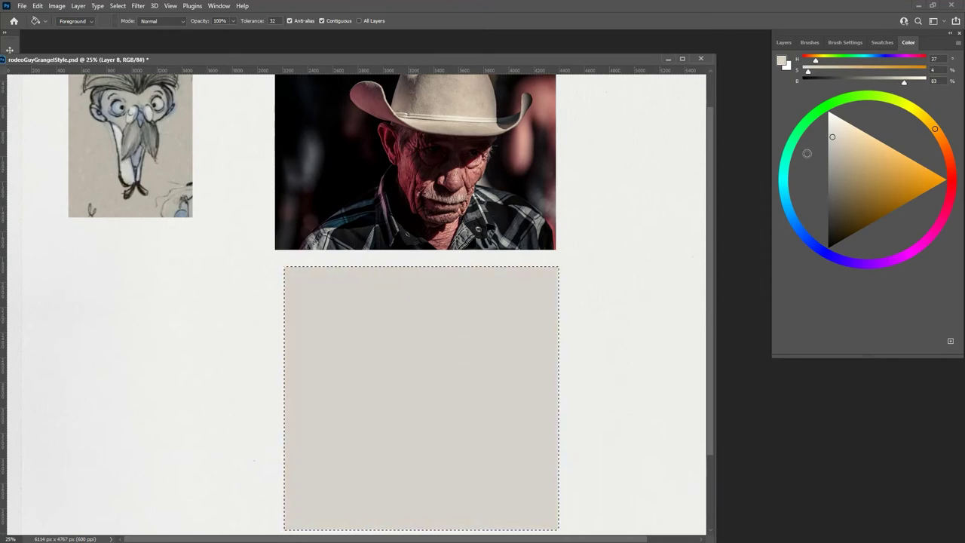
left_click(836, 137)
left_click(500, 315)
key("ctrl+d")
Add a new layer above the beige panel and set the brush colour to near-black with 10% brightness.
left_click(784, 42)
left_click(932, 347)
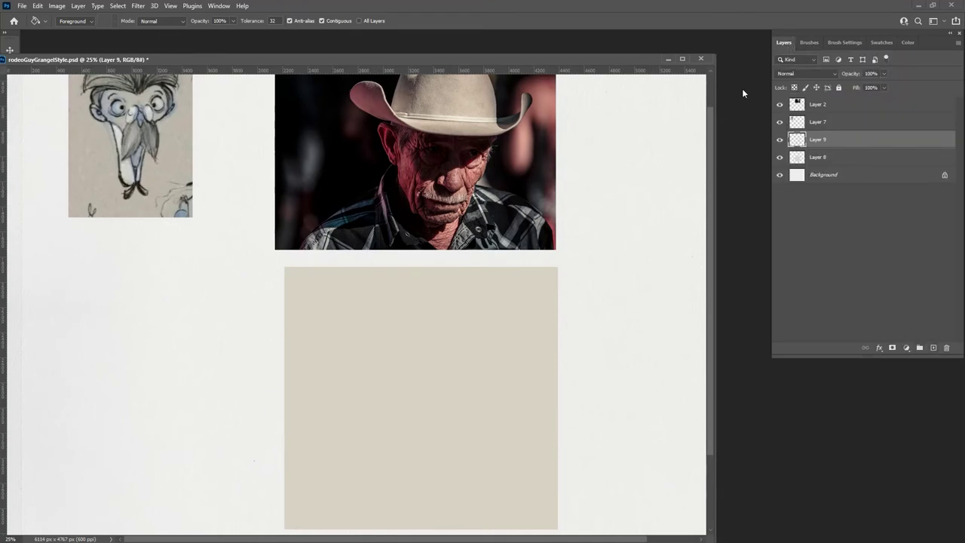
key("b")
left_click(908, 42)
left_click(828, 234)
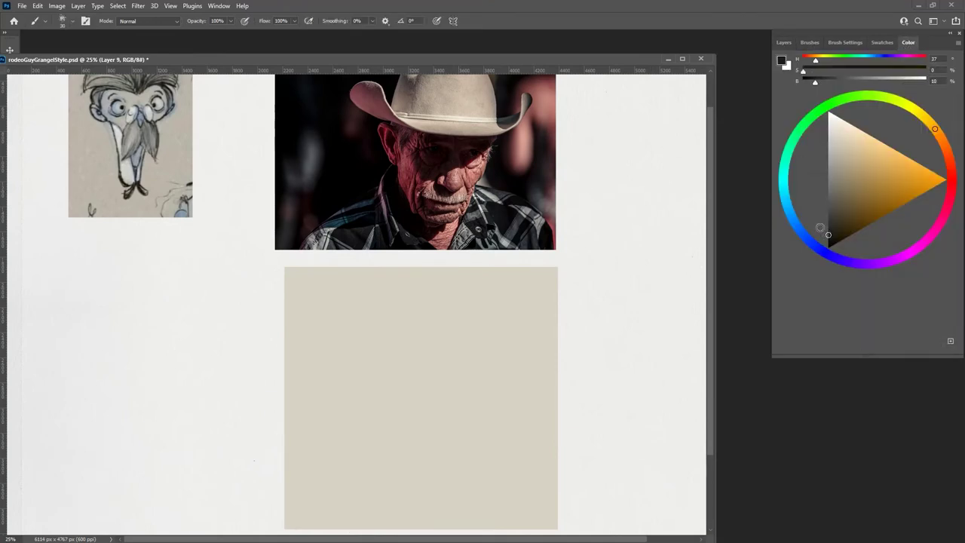
Sketch the head construction on the beige panel: a round cranium, a tapering jaw and two arched eye sockets.
scroll(707, 217, "up", 2)
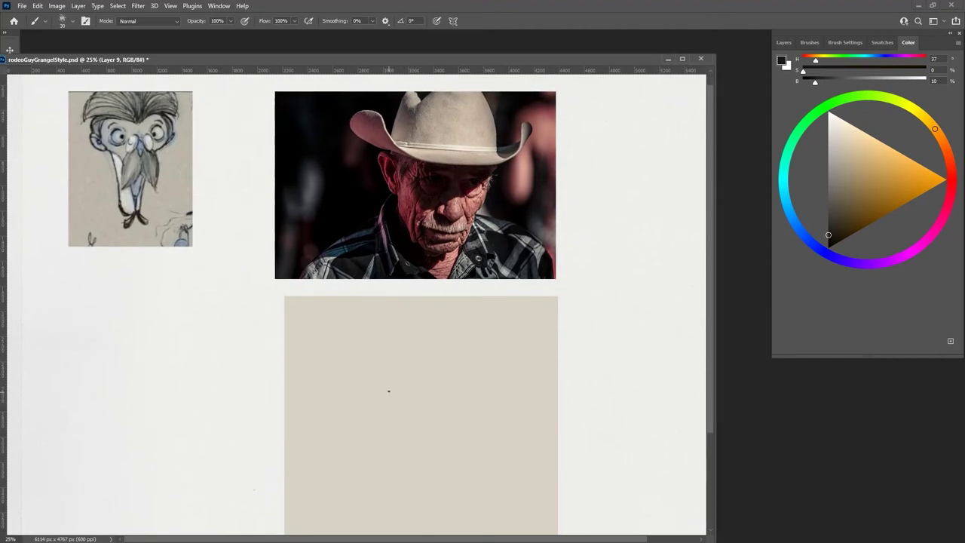
mouse_move(379, 414)
left_mouse_down()
mouse_move(446, 366)
mouse_move(439, 362)
mouse_move(482, 419)
left_mouse_up()
mouse_move(436, 353)
left_mouse_down()
mouse_move(479, 422)
mouse_move(385, 378)
mouse_move(398, 446)
left_mouse_up()
mouse_move(482, 407)
left_mouse_down()
mouse_move(431, 460)
mouse_move(448, 486)
mouse_move(390, 466)
left_mouse_up()
mouse_move(398, 431)
left_mouse_down()
mouse_move(404, 486)
mouse_move(454, 481)
mouse_move(469, 413)
left_mouse_up()
mouse_move(397, 408)
left_mouse_down()
mouse_move(426, 410)
mouse_move(452, 396)
mouse_move(470, 408)
left_mouse_up()
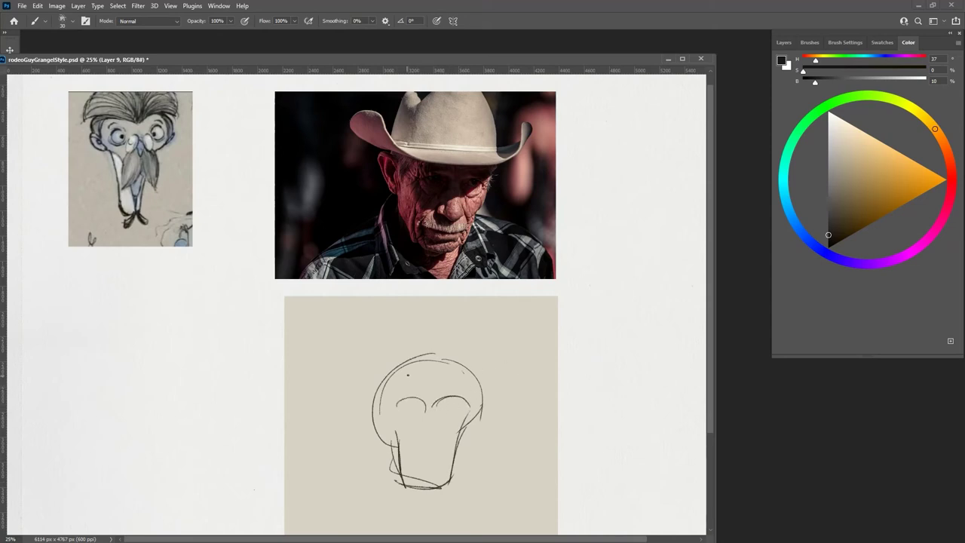
Sketch the eyebrows, the wrinkles beside the eyes, a long nose and a jagged moustache on the caricature head.
mouse_move(395, 393)
left_mouse_down()
mouse_move(425, 390)
mouse_move(380, 412)
mouse_move(475, 399)
mouse_move(469, 413)
left_mouse_up()
mouse_move(483, 398)
left_mouse_down()
mouse_move(440, 444)
mouse_move(422, 444)
mouse_move(415, 430)
mouse_move(445, 462)
mouse_move(450, 453)
mouse_move(419, 468)
left_mouse_up()
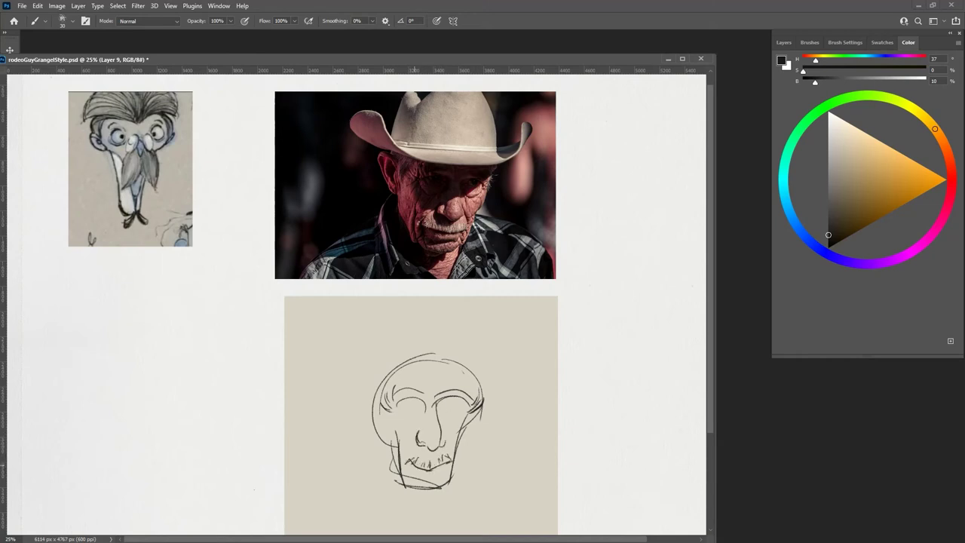
left_click_drag(413, 457, 450, 455)
Draw two round eyes with small pupils under the brows and darken the outline of the nose.
scroll(678, 320, "down", 1)
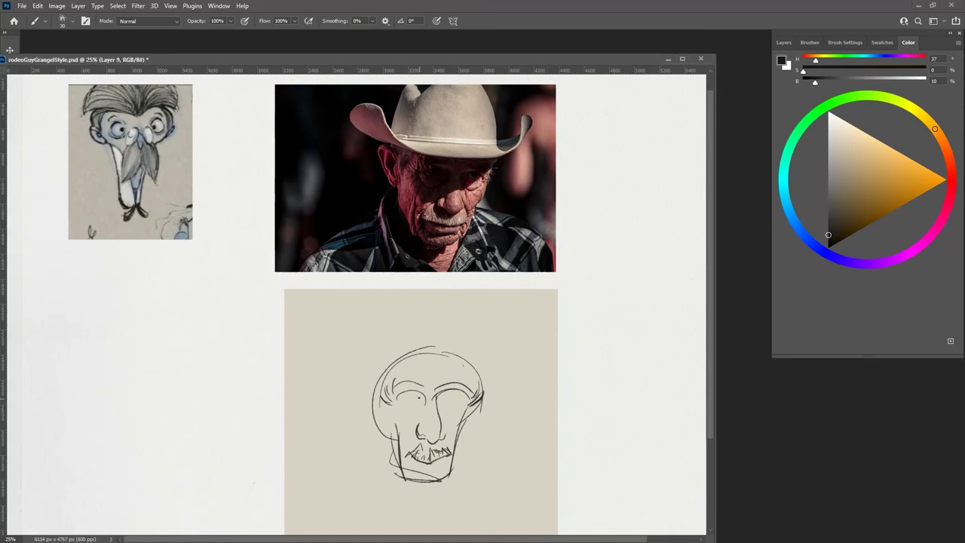
mouse_move(419, 391)
left_mouse_down()
mouse_move(402, 404)
mouse_move(465, 393)
left_mouse_up()
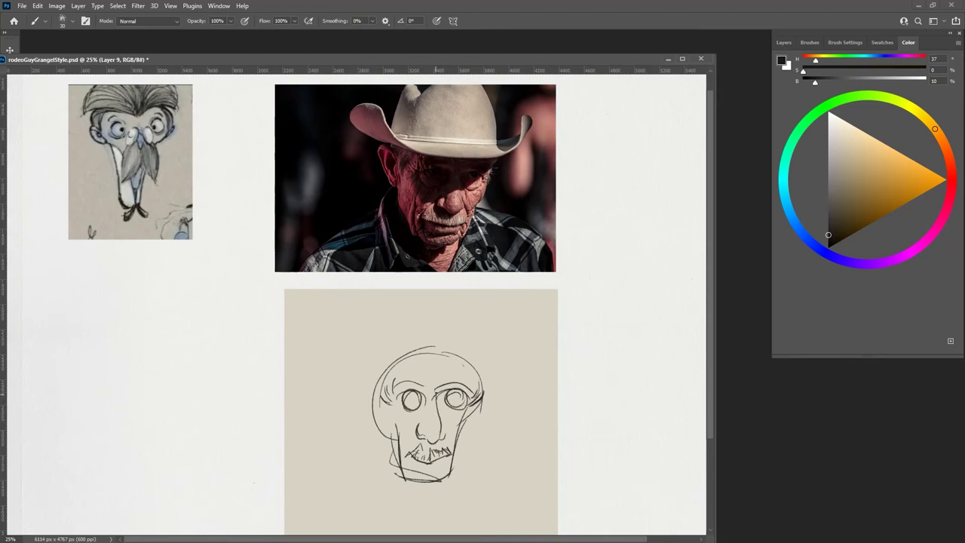
mouse_move(437, 392)
left_mouse_down()
mouse_move(439, 443)
mouse_move(437, 421)
mouse_move(436, 443)
mouse_move(425, 442)
mouse_move(446, 426)
mouse_move(421, 433)
left_mouse_up()
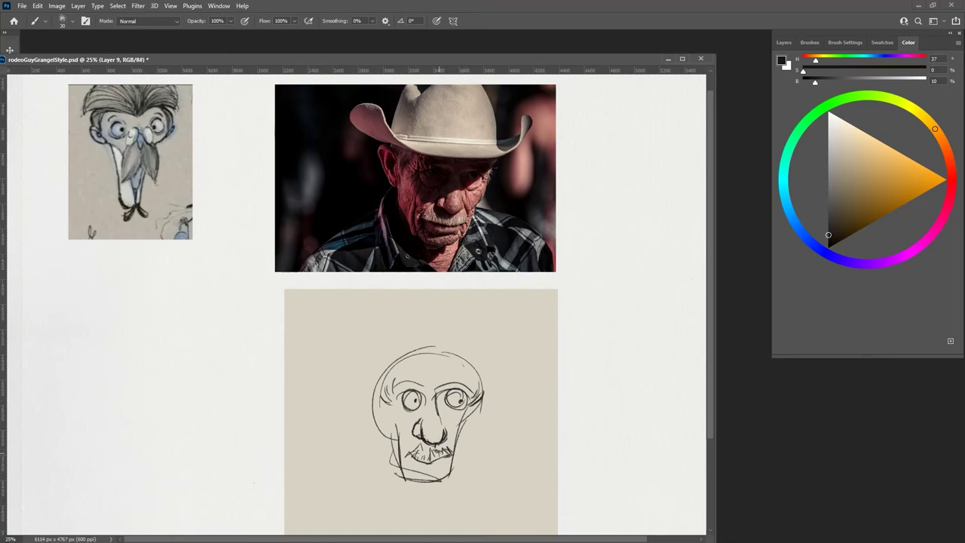
Strengthen the mouth and chin lines and reshape the contour of the face's right cheek.
mouse_move(409, 457)
left_mouse_down()
mouse_move(442, 464)
mouse_move(453, 453)
mouse_move(439, 472)
mouse_move(451, 476)
mouse_move(414, 479)
mouse_move(457, 462)
mouse_move(455, 424)
mouse_move(466, 432)
left_mouse_up()
mouse_move(477, 386)
left_mouse_down()
mouse_move(472, 419)
mouse_move(483, 381)
mouse_move(456, 429)
left_mouse_up()
key("grave")
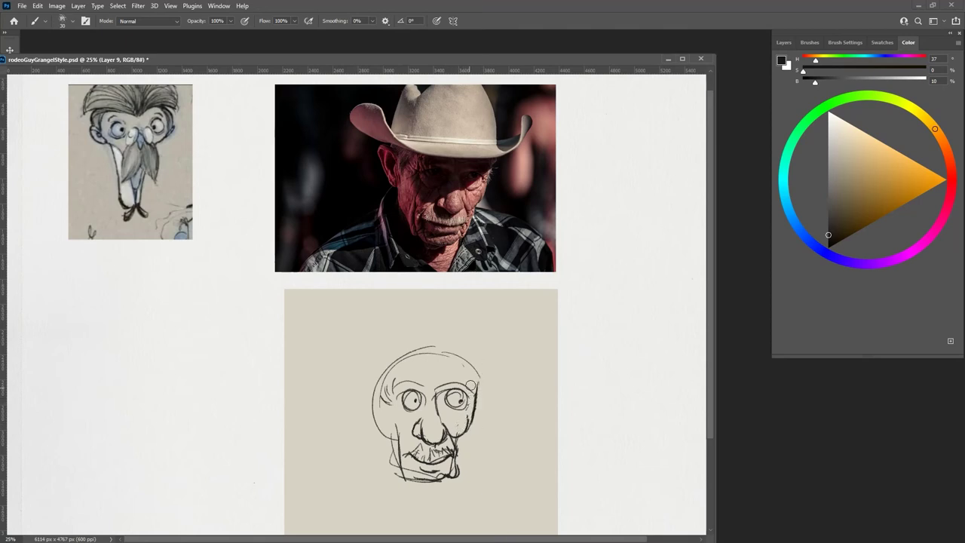
Sketch a cowboy hat with a curled brim and tall crown on the head, erasing the skull lines inside it.
left_click_drag(386, 354, 530, 344)
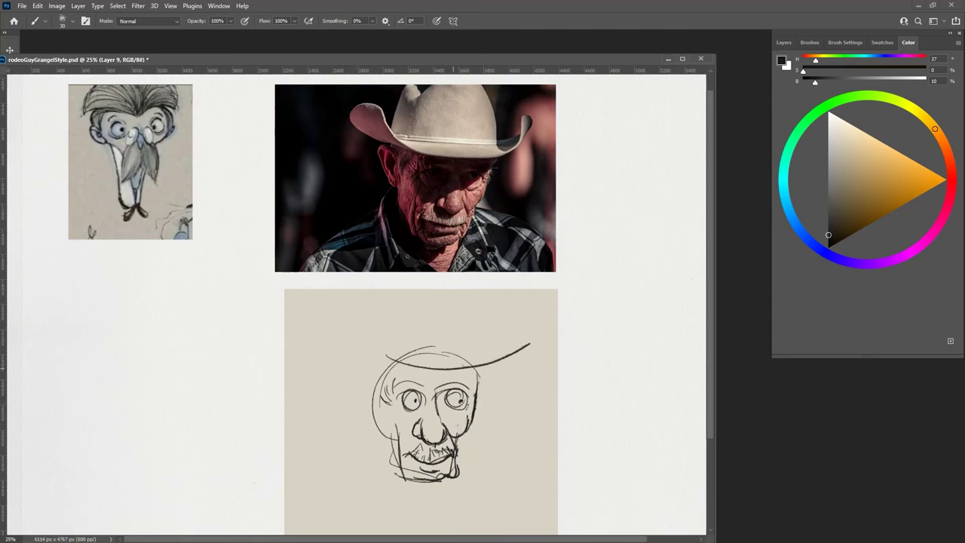
left_click_drag(416, 368, 354, 315)
mouse_move(398, 369)
left_mouse_down()
mouse_move(363, 356)
mouse_move(354, 311)
mouse_move(387, 352)
left_mouse_up()
left_click_drag(355, 312, 389, 360)
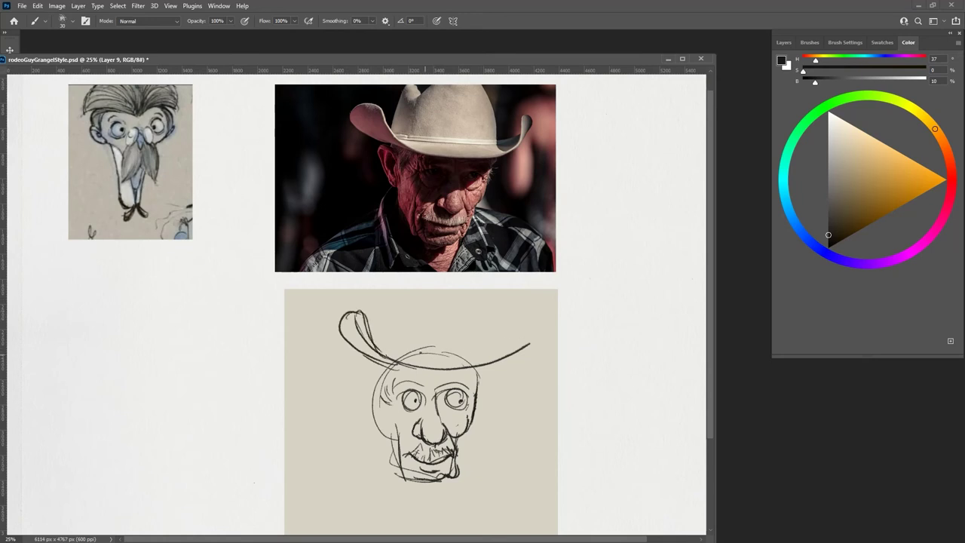
mouse_move(471, 359)
left_mouse_down()
mouse_move(404, 317)
mouse_move(393, 343)
left_mouse_up()
mouse_move(393, 336)
left_mouse_down()
mouse_move(496, 350)
mouse_move(525, 328)
mouse_move(497, 360)
left_mouse_up()
mouse_move(534, 324)
left_mouse_down()
mouse_move(511, 353)
mouse_move(520, 321)
left_mouse_up()
key("e")
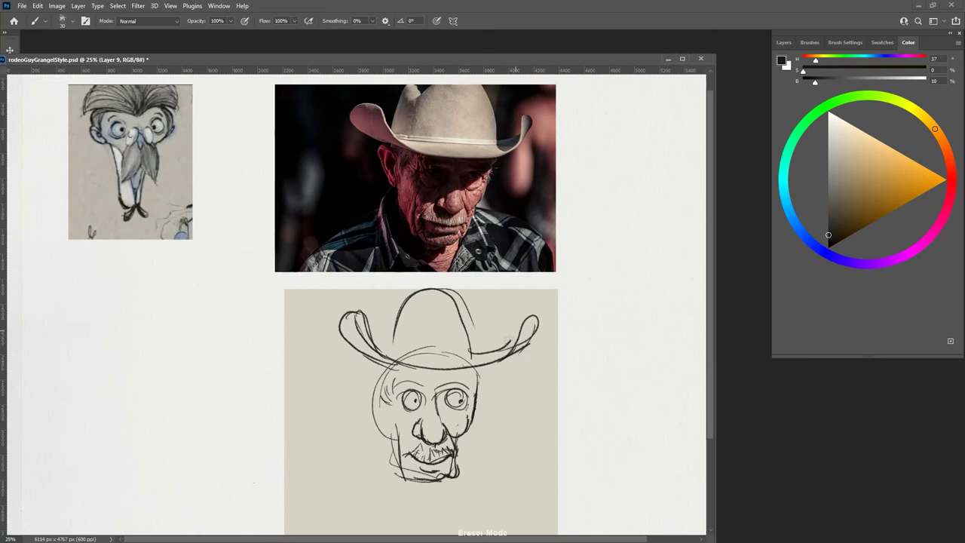
key("b")
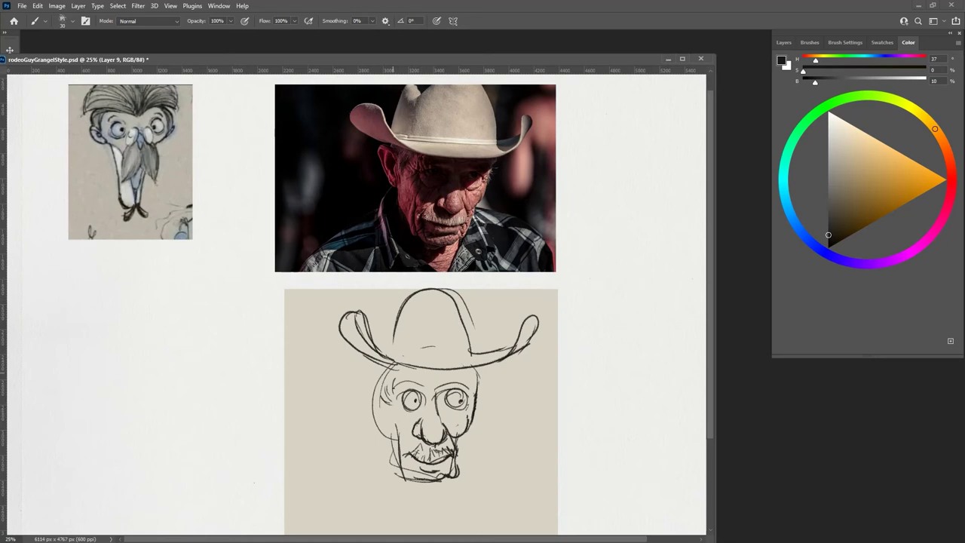
Redraw the jaw and cheek contours, add an ear on the left side of the head and straighten the right face edge.
mouse_move(435, 478)
left_mouse_down()
mouse_move(407, 473)
mouse_move(419, 478)
mouse_move(391, 440)
mouse_move(386, 412)
left_mouse_up()
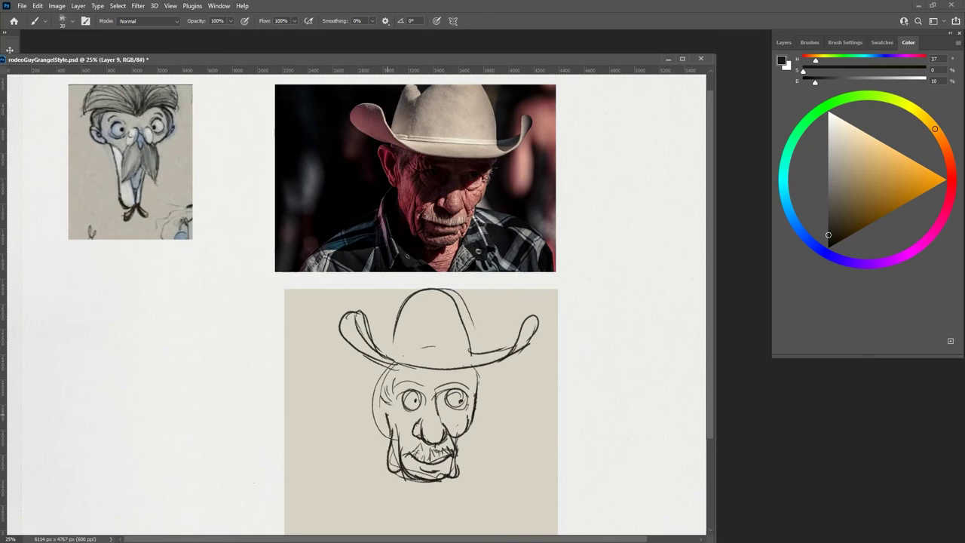
mouse_move(386, 453)
left_mouse_down()
mouse_move(373, 418)
mouse_move(377, 390)
left_mouse_up()
mouse_move(378, 412)
left_mouse_down()
mouse_move(364, 383)
mouse_move(380, 392)
left_mouse_up()
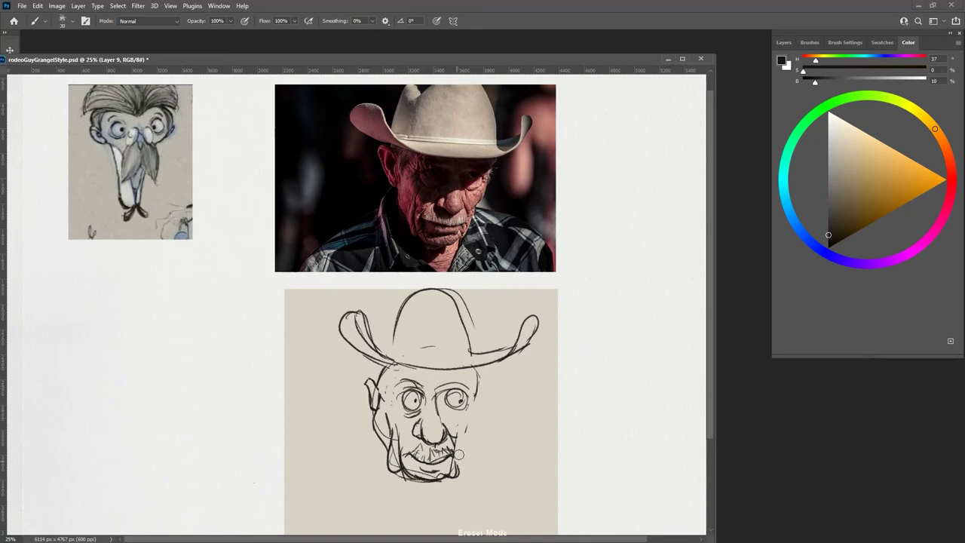
mouse_move(478, 383)
left_mouse_down()
mouse_move(453, 439)
mouse_move(458, 481)
left_mouse_up()
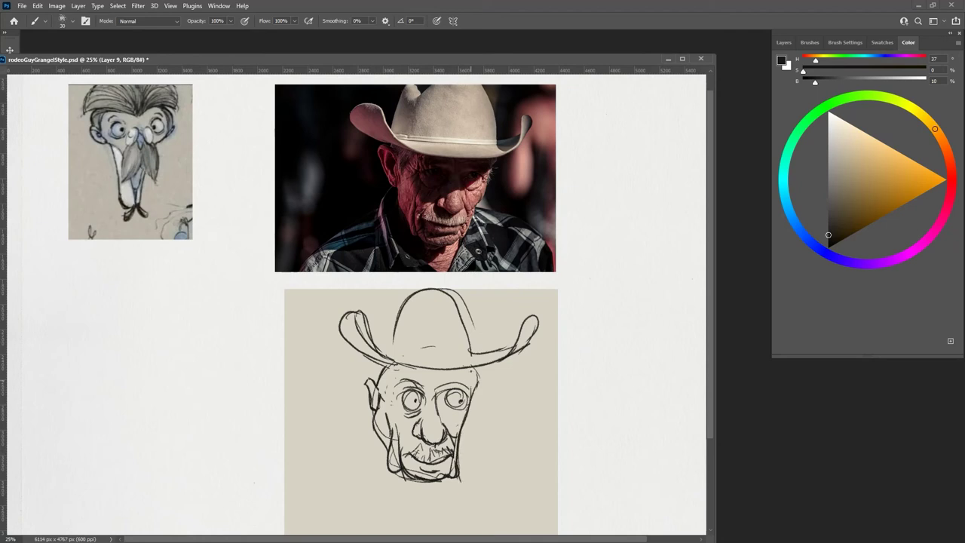
left_click_drag(475, 361, 472, 399)
Erase the whole hat and redraw the eyes as smaller circles with clear pupils.
left_click_drag(413, 363, 482, 364)
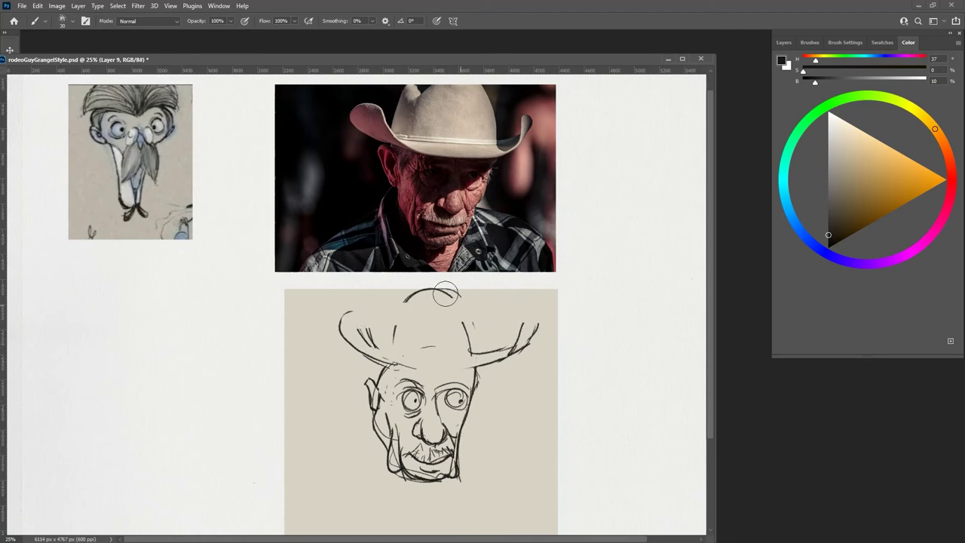
mouse_move(444, 294)
left_mouse_down()
mouse_move(381, 327)
mouse_move(371, 356)
mouse_move(454, 364)
mouse_move(499, 344)
mouse_move(480, 314)
left_mouse_up()
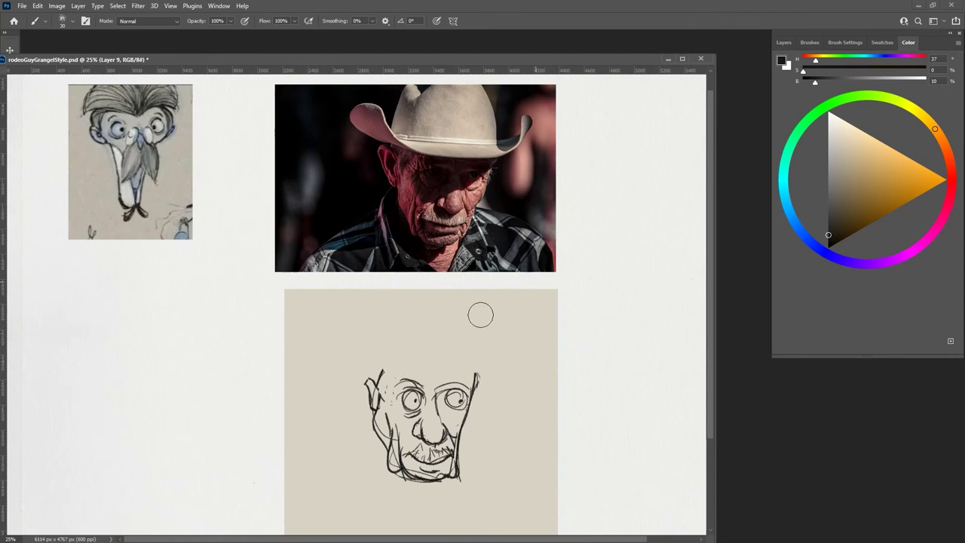
left_click_drag(416, 383, 414, 400)
mouse_move(471, 388)
left_mouse_down()
mouse_move(454, 407)
mouse_move(452, 394)
mouse_move(415, 393)
mouse_move(418, 404)
left_mouse_up()
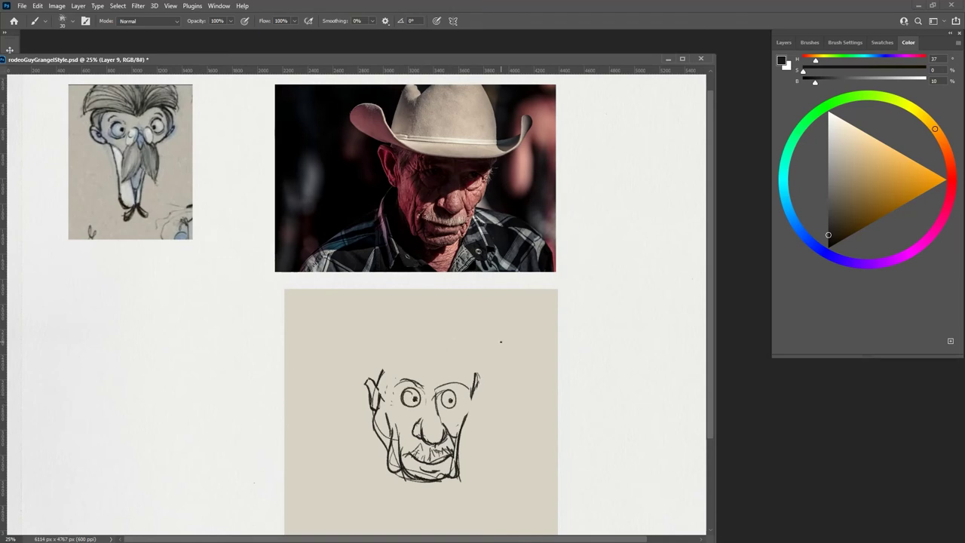
Try a larger drooping moustache under the nose and undo its strokes.
mouse_move(451, 427)
left_mouse_down()
mouse_move(445, 447)
mouse_move(403, 458)
left_mouse_up()
mouse_move(410, 432)
left_mouse_down()
mouse_move(404, 461)
mouse_move(447, 450)
mouse_move(410, 464)
mouse_move(445, 463)
mouse_move(450, 449)
mouse_move(464, 458)
left_mouse_up()
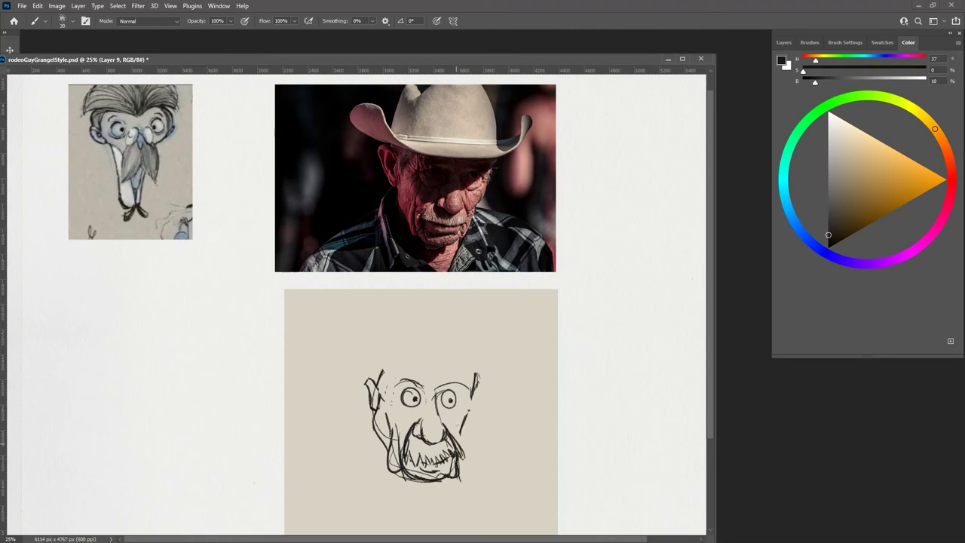
key("ctrl+z")
key("ctrl+z")
key("ctrl+z")
key("ctrl+z")
key("ctrl+z")
key("ctrl+z")
key("ctrl+z")
key("ctrl+z")
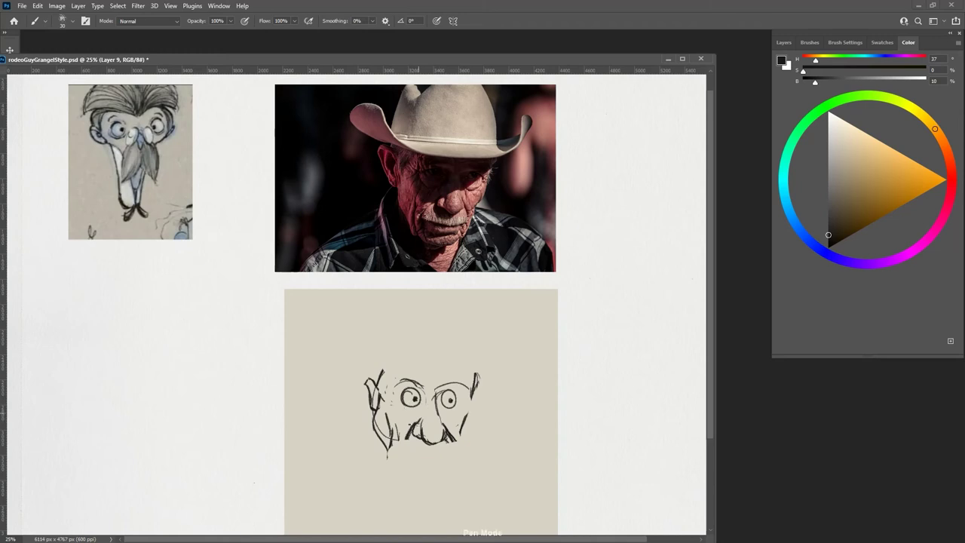
Draw a bushy drooping moustache with short hair strokes fanning out beneath the nose.
left_click_drag(414, 436, 404, 463)
mouse_move(405, 456)
left_mouse_down()
mouse_move(420, 464)
mouse_move(471, 451)
left_mouse_up()
mouse_move(461, 437)
left_mouse_down()
mouse_move(452, 448)
mouse_move(465, 452)
mouse_move(419, 462)
left_mouse_up()
key("ctrl+z")
key("ctrl+z")
mouse_move(425, 452)
left_mouse_down()
mouse_move(421, 462)
mouse_move(456, 453)
mouse_move(413, 459)
left_mouse_up()
left_click_drag(415, 450, 409, 458)
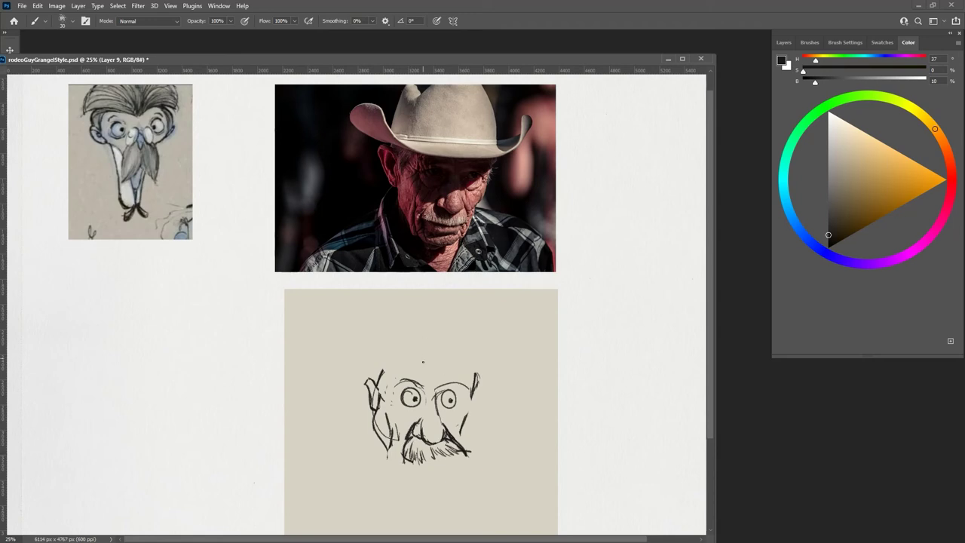
Darken the eyebrows, add lines around the eyes, and redraw the left cheek and a rounded chin below the moustache.
left_click_drag(421, 386, 394, 382)
mouse_move(461, 383)
left_mouse_down()
mouse_move(435, 388)
mouse_move(452, 382)
mouse_move(451, 418)
mouse_move(460, 407)
left_mouse_up()
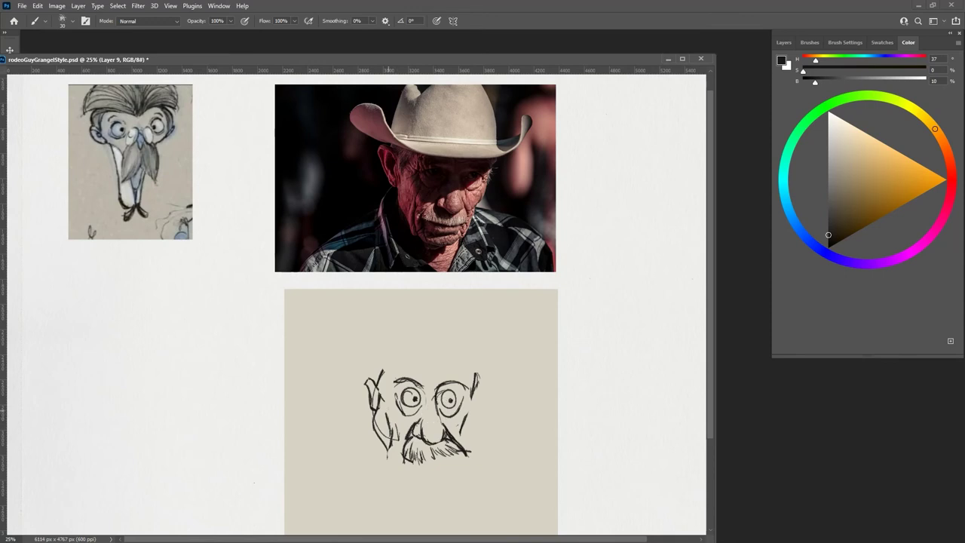
left_click_drag(386, 410, 393, 437)
mouse_move(397, 473)
left_mouse_down()
mouse_move(434, 482)
mouse_move(453, 455)
left_mouse_up()
left_click_drag(397, 445, 389, 469)
left_click_drag(387, 414, 371, 448)
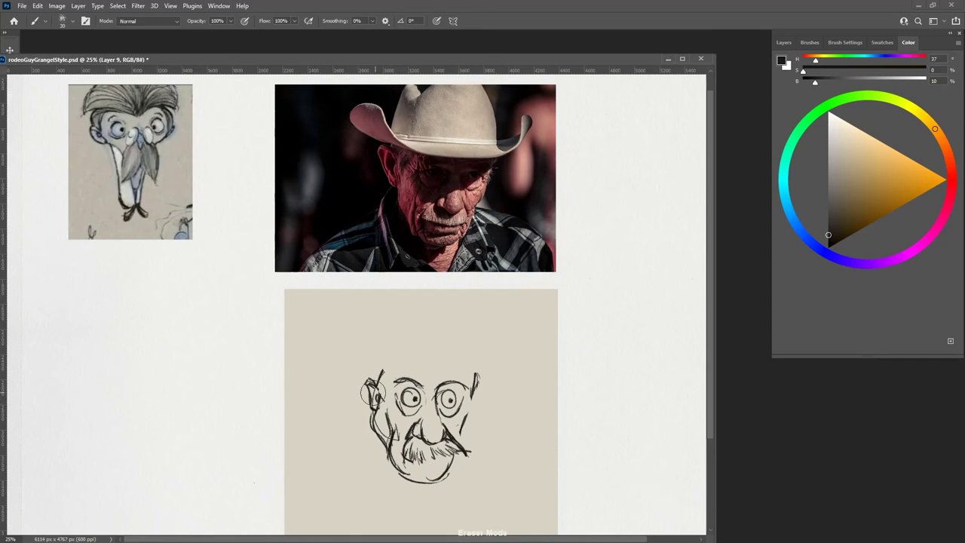
Clean up the left ear and sketch a jagged fringe of hair across the forehead and down to the temples.
mouse_move(371, 392)
left_mouse_down()
mouse_move(367, 409)
mouse_move(376, 405)
mouse_move(385, 435)
mouse_move(403, 435)
left_mouse_up()
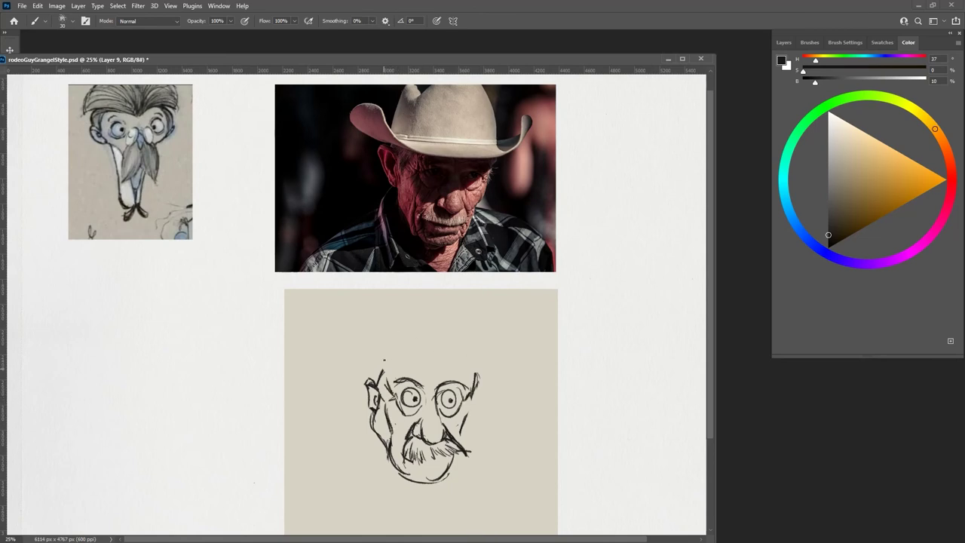
mouse_move(374, 372)
left_mouse_down()
mouse_move(385, 377)
mouse_move(407, 359)
mouse_move(418, 377)
mouse_move(463, 380)
left_mouse_up()
mouse_move(472, 357)
left_mouse_down()
mouse_move(467, 384)
mouse_move(482, 378)
left_mouse_up()
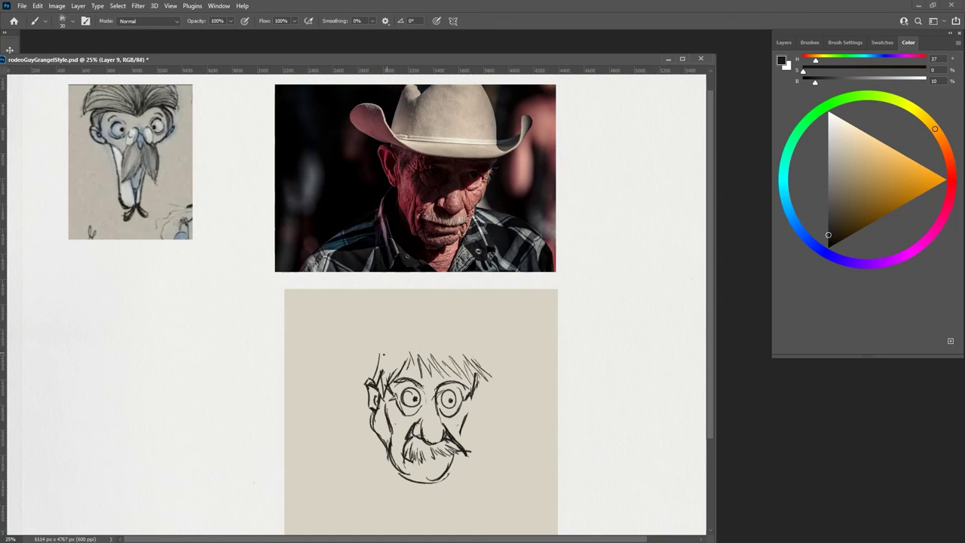
Draw a wide, upswept cowboy hat brim above the fringe, with both ends curling upward.
mouse_move(383, 350)
left_mouse_down()
mouse_move(468, 347)
mouse_move(518, 308)
left_mouse_up()
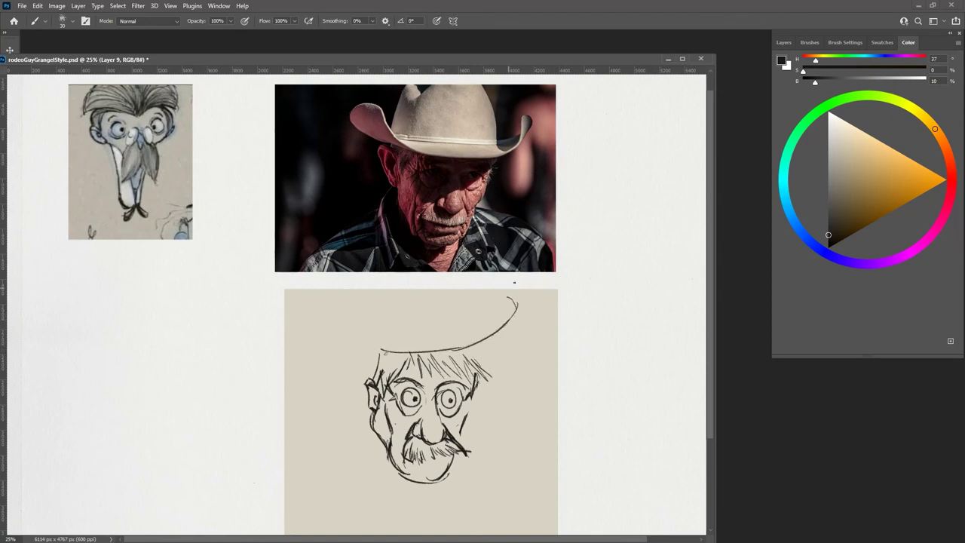
mouse_move(486, 339)
left_mouse_down()
mouse_move(503, 298)
mouse_move(517, 301)
left_mouse_up()
mouse_move(398, 351)
left_mouse_down()
mouse_move(362, 303)
mouse_move(340, 332)
mouse_move(368, 299)
left_mouse_up()
mouse_move(369, 301)
left_mouse_down()
mouse_move(374, 332)
mouse_move(364, 300)
left_mouse_up()
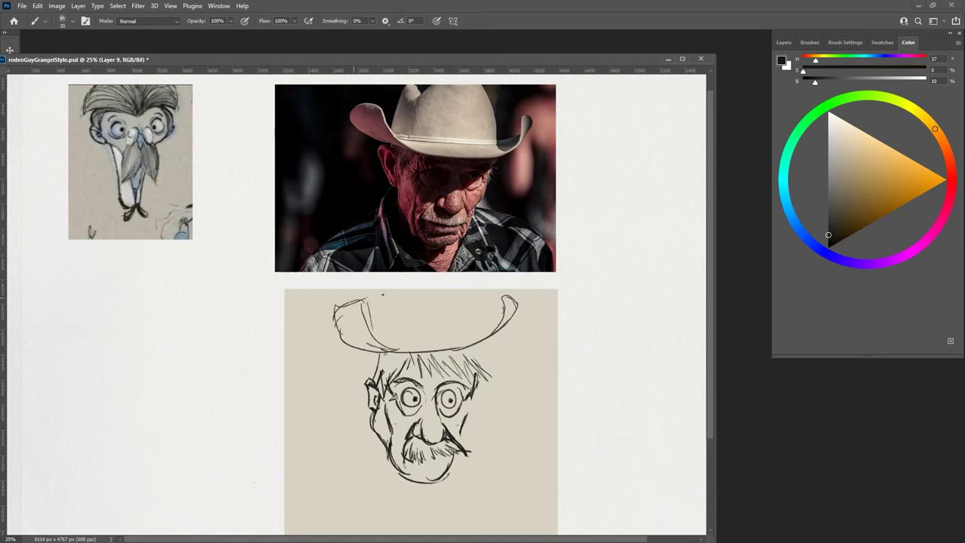
Draw the rounded, dented hat crown and reinforce the curve of the brim beneath it.
mouse_move(388, 348)
left_mouse_down()
mouse_move(403, 302)
mouse_move(457, 303)
mouse_move(460, 321)
left_mouse_up()
mouse_move(407, 314)
left_mouse_down()
mouse_move(446, 309)
mouse_move(464, 343)
left_mouse_up()
left_click_drag(460, 308, 470, 348)
left_click_drag(392, 348, 454, 341)
left_click_drag(446, 344, 502, 318)
mouse_move(395, 351)
left_mouse_down()
mouse_move(474, 346)
mouse_move(380, 350)
mouse_move(345, 304)
mouse_move(336, 329)
left_mouse_up()
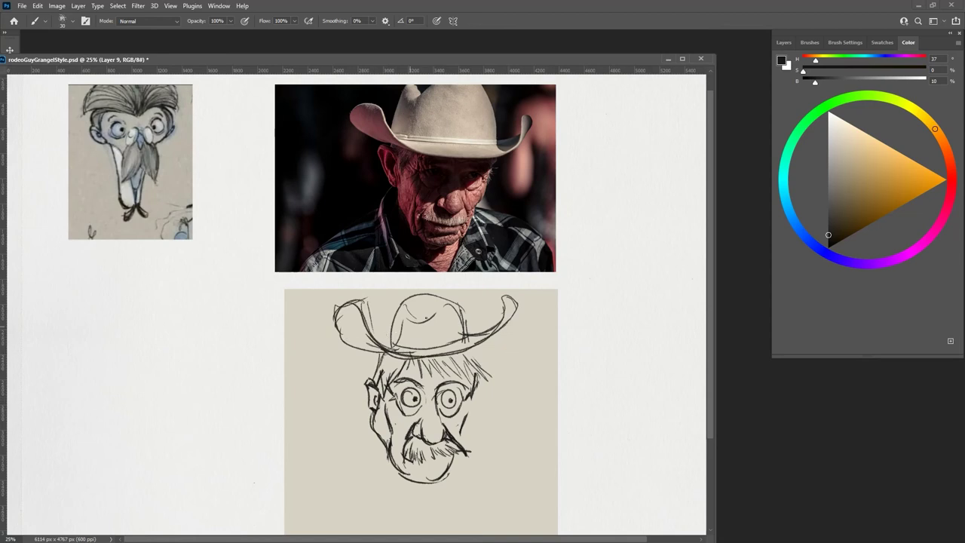
Add hair at the left temple and sketch the neck, open shirt collar and sloping shoulders below the head.
mouse_move(386, 354)
left_mouse_down()
mouse_move(378, 374)
mouse_move(393, 378)
mouse_move(383, 385)
left_mouse_up()
left_click_drag(380, 439, 378, 464)
mouse_move(381, 443)
left_mouse_down()
mouse_move(375, 485)
mouse_move(372, 470)
mouse_move(399, 493)
mouse_move(357, 474)
mouse_move(376, 502)
left_mouse_up()
mouse_move(367, 467)
left_mouse_down()
mouse_move(377, 498)
mouse_move(343, 487)
mouse_move(382, 518)
left_mouse_up()
mouse_move(350, 468)
left_mouse_down()
mouse_move(368, 524)
mouse_move(405, 506)
mouse_move(323, 494)
mouse_move(287, 525)
left_mouse_up()
mouse_move(432, 488)
left_mouse_down()
mouse_move(464, 499)
mouse_move(397, 515)
mouse_move(411, 524)
left_mouse_up()
left_click_drag(418, 493, 500, 518)
left_click_drag(438, 466, 425, 469)
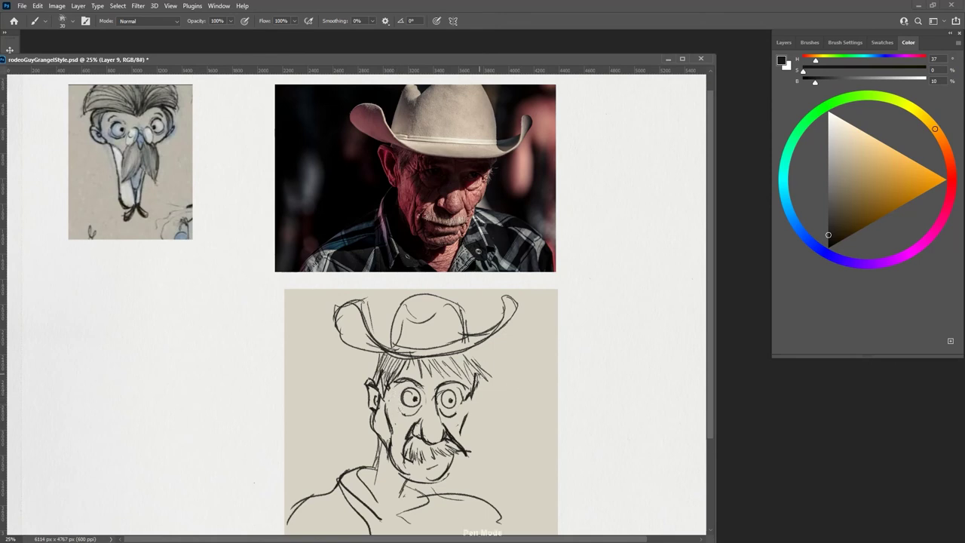
Hatch dark shading strokes down the left side of the hat crown.
left_click_drag(393, 317, 386, 343)
left_click_drag(396, 309, 387, 339)
mouse_move(403, 306)
left_mouse_down()
mouse_move(391, 339)
mouse_move(416, 349)
left_mouse_up()
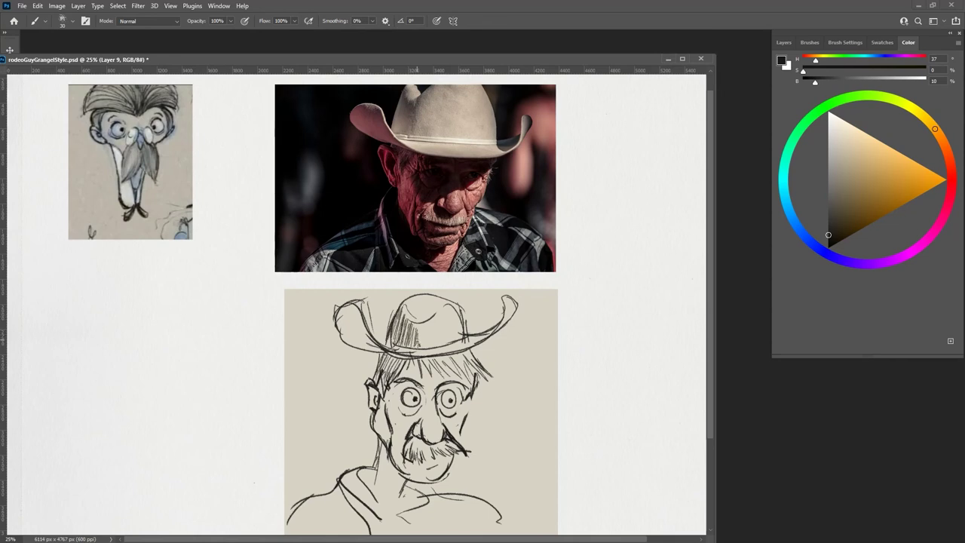
Paint white highlights on the nose, moustache and right side of the fringe, and lower the upper eyelids in black.
left_click(828, 128)
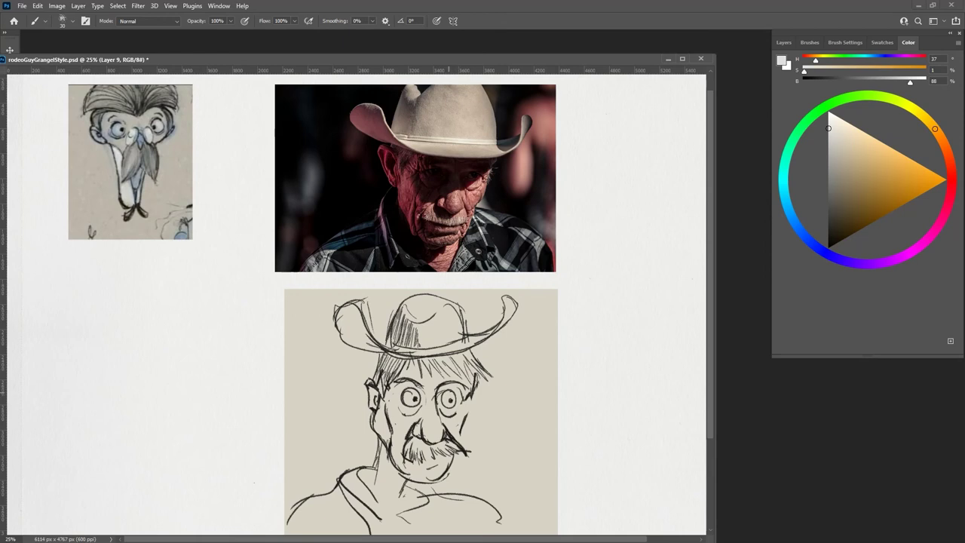
left_click(830, 107)
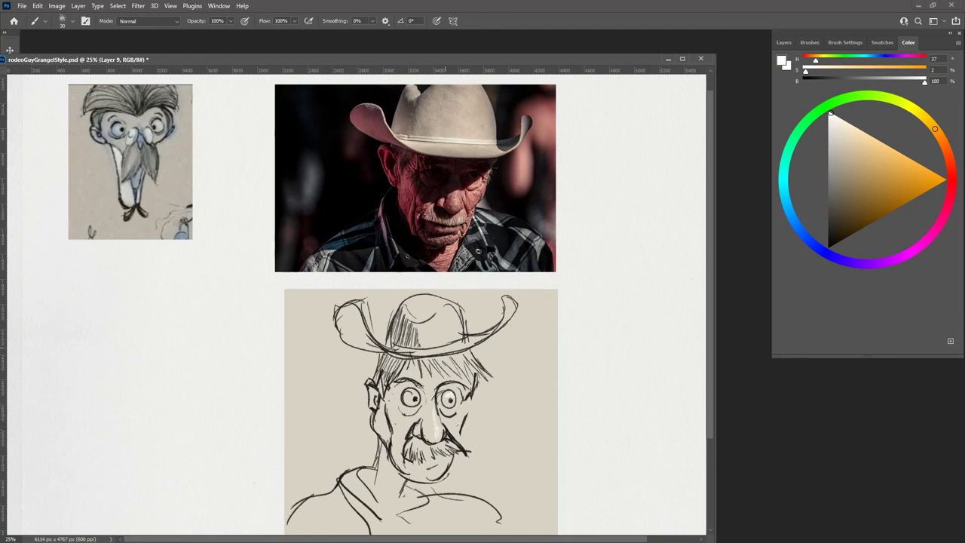
key("d")
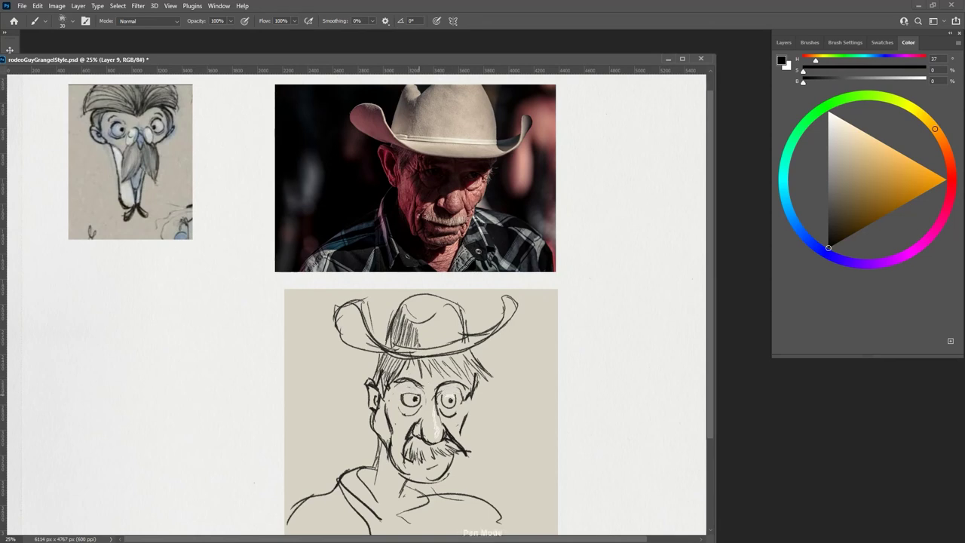
key("x")
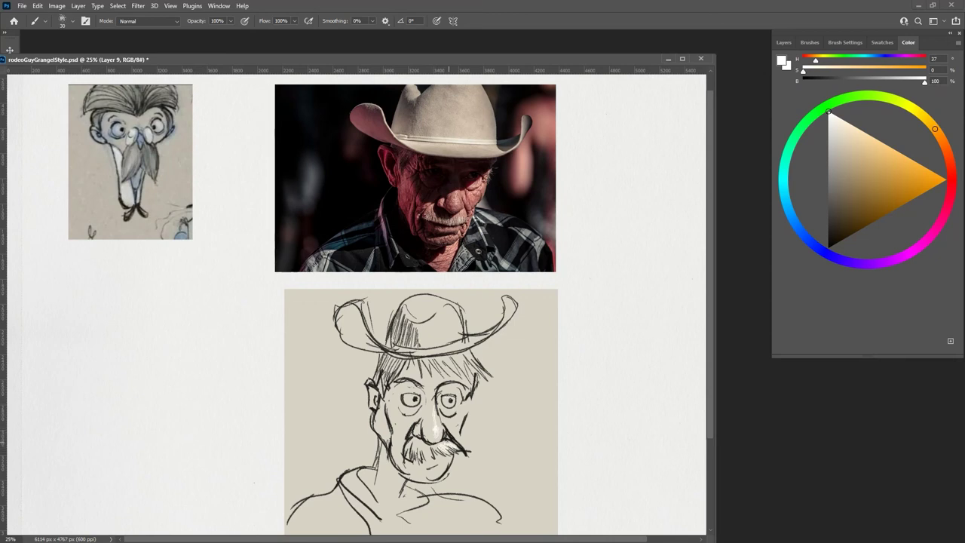
mouse_move(419, 443)
left_mouse_down()
mouse_move(411, 454)
mouse_move(407, 442)
left_mouse_up()
left_click_drag(478, 359, 464, 375)
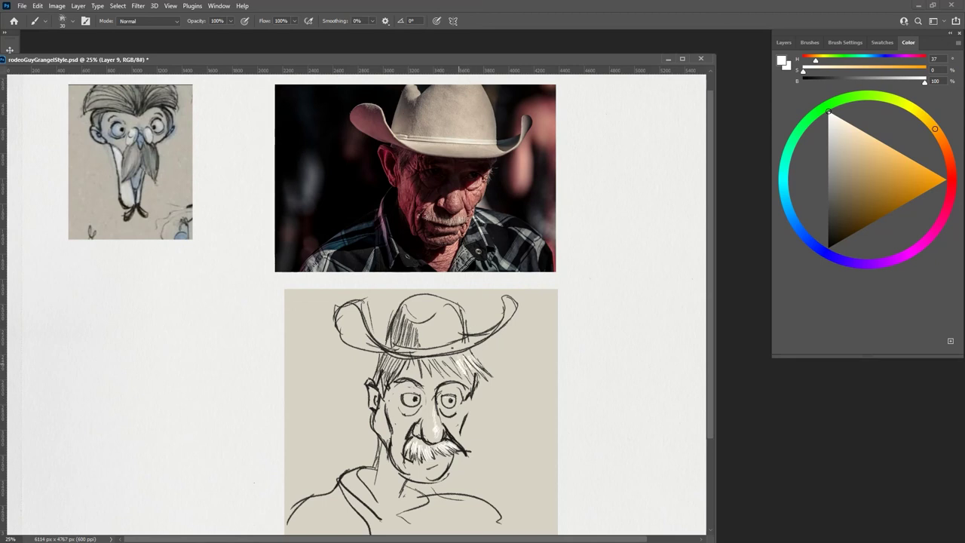
Darken the left side of the fringe in black, then clean up and hatch the left curl of the brim.
left_click(828, 248)
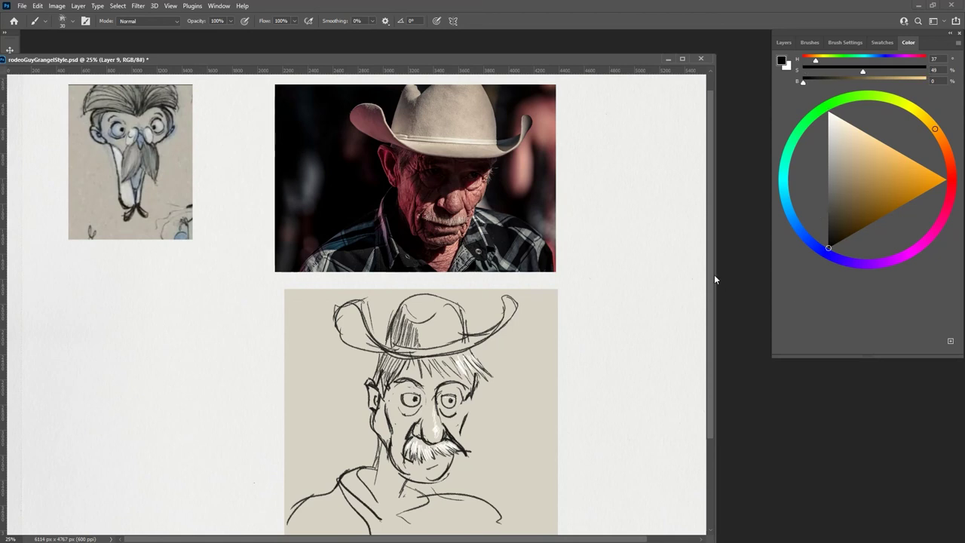
mouse_move(415, 364)
left_mouse_down()
mouse_move(457, 361)
mouse_move(393, 377)
left_mouse_up()
left_click_drag(396, 359, 382, 368)
mouse_move(336, 321)
left_mouse_down()
mouse_move(351, 347)
mouse_move(337, 305)
mouse_move(376, 326)
left_mouse_up()
key("e")
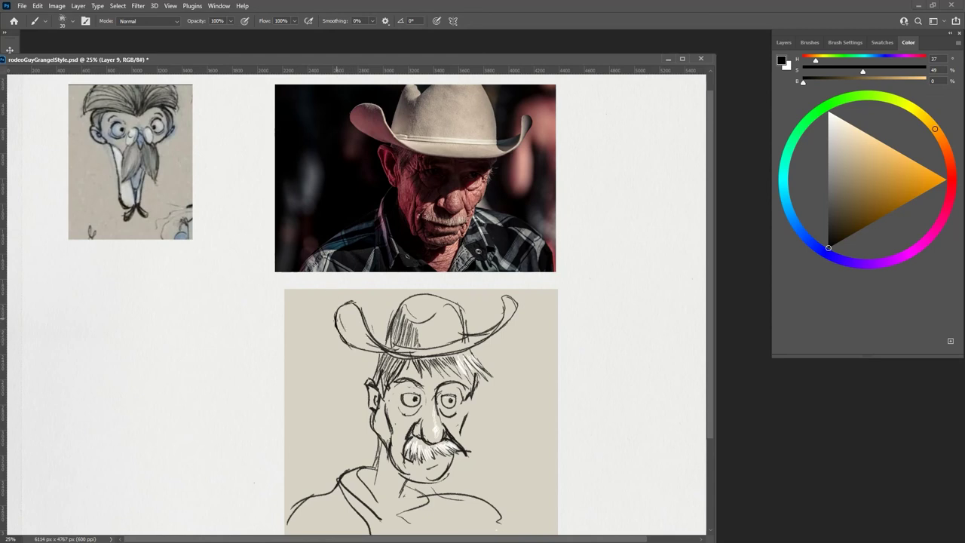
left_click_drag(336, 320, 376, 331)
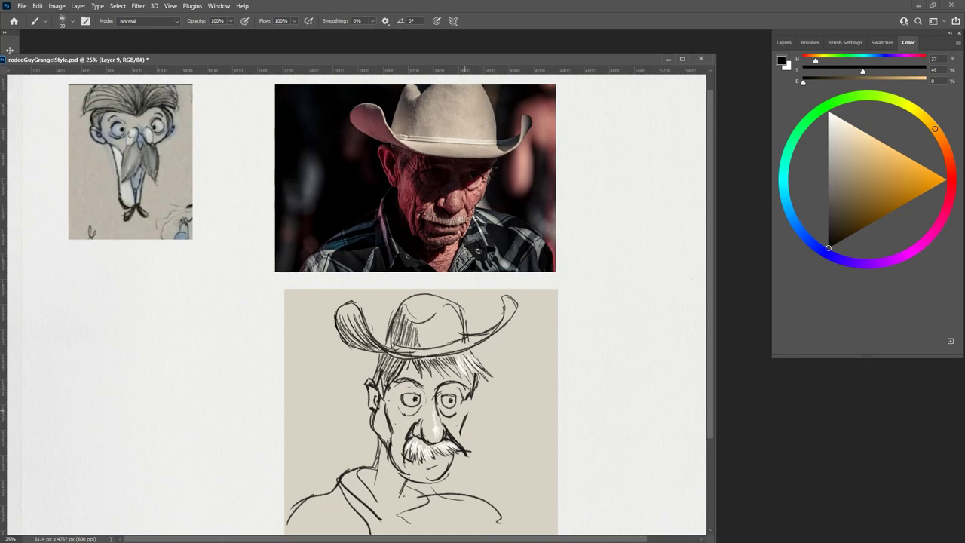
Redraw the right cheek line, sharpen the moustache with black hair strokes, and add frown lines between the brows.
left_click_drag(475, 390, 463, 419)
mouse_move(413, 438)
left_mouse_down()
mouse_move(405, 454)
mouse_move(417, 458)
mouse_move(461, 453)
left_mouse_up()
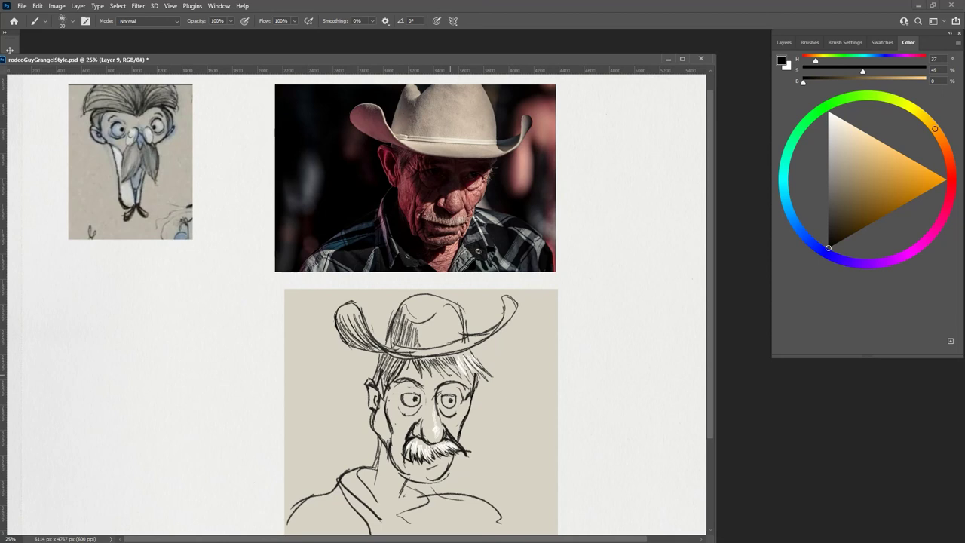
left_click_drag(424, 397, 436, 379)
Pick a mid grey and hatch shadows around the eyes, beside the nose and down the neck.
left_click(827, 181)
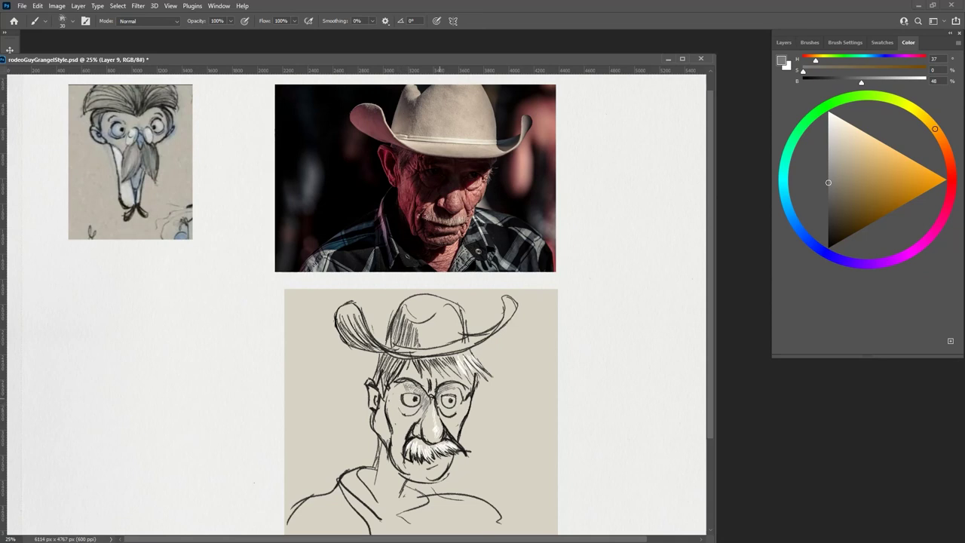
left_click_drag(426, 415, 427, 438)
left_click_drag(381, 445, 383, 472)
left_click_drag(386, 450, 390, 480)
left_click_drag(394, 462, 397, 486)
mouse_move(402, 477)
left_mouse_down()
mouse_move(401, 486)
mouse_move(382, 484)
left_mouse_up()
left_click_drag(381, 449, 378, 490)
Hatch light grey shading down the left cheek and beside the nose.
left_click_drag(387, 416, 393, 468)
left_click_drag(389, 394, 388, 415)
left_click_drag(395, 406, 392, 433)
left_click_drag(407, 422, 397, 435)
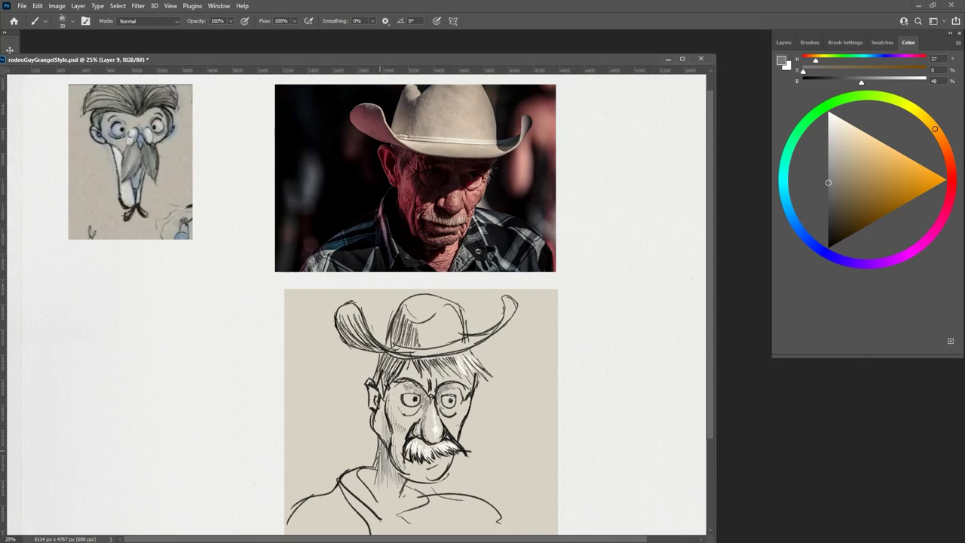
Clean up the right side of the hat crown and redraw the right brim curl with firmer black lines.
key("ctrl+minus")
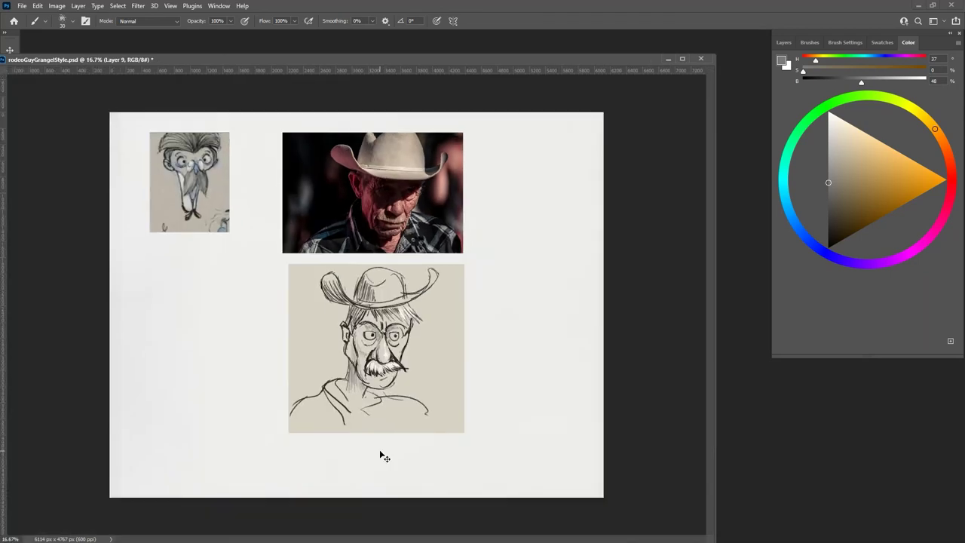
key("ctrl+plus")
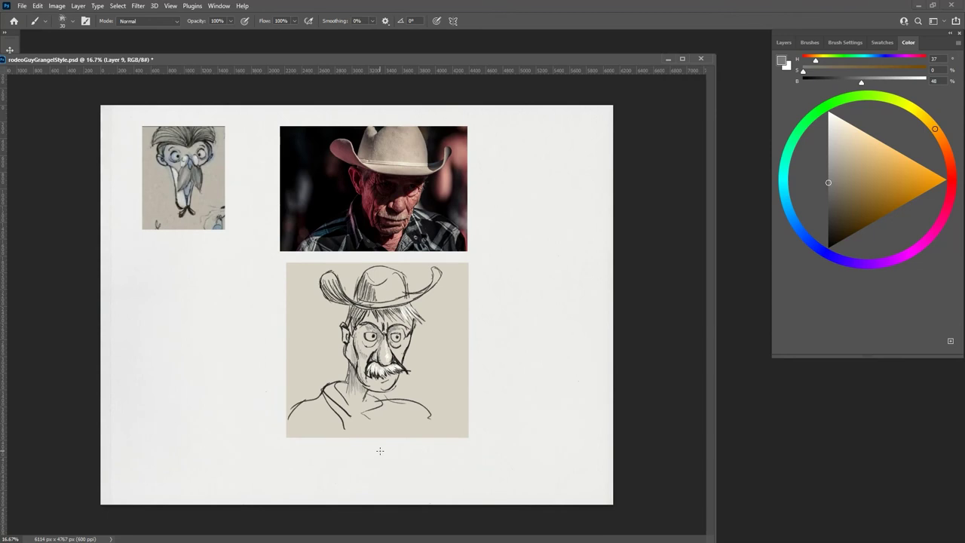
key("ctrl+plus")
key("ctrl+minus")
key("ctrl+plus")
key("ctrl+plus")
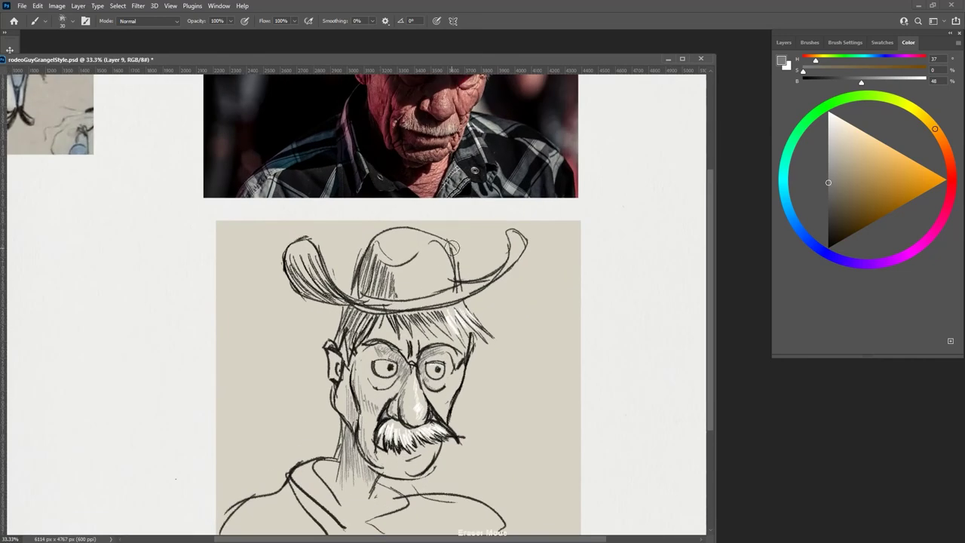
key("d")
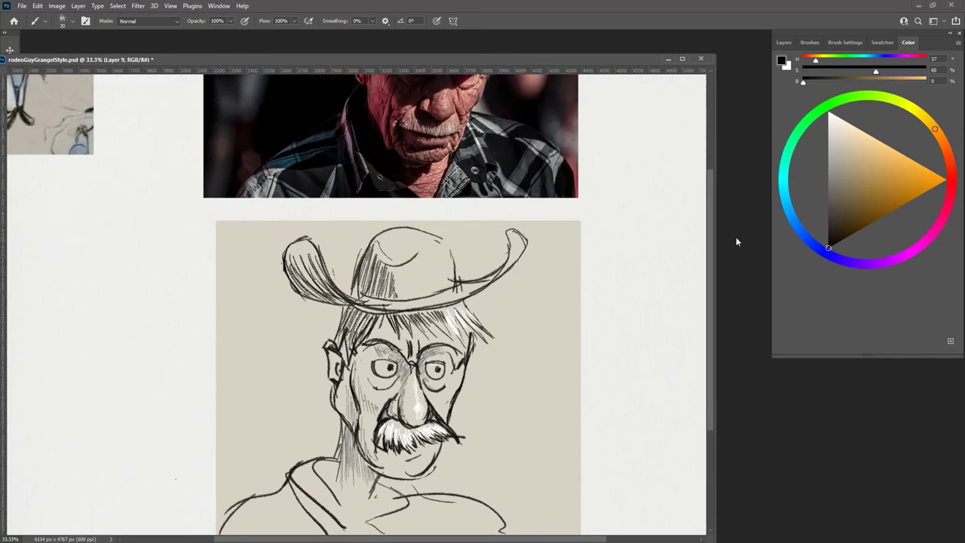
mouse_move(465, 277)
left_mouse_down()
mouse_move(448, 282)
mouse_move(464, 280)
left_mouse_up()
mouse_move(505, 261)
left_mouse_down()
mouse_move(476, 280)
mouse_move(500, 267)
left_mouse_up()
mouse_move(507, 232)
left_mouse_down()
mouse_move(490, 288)
mouse_move(525, 227)
mouse_move(505, 268)
left_mouse_up()
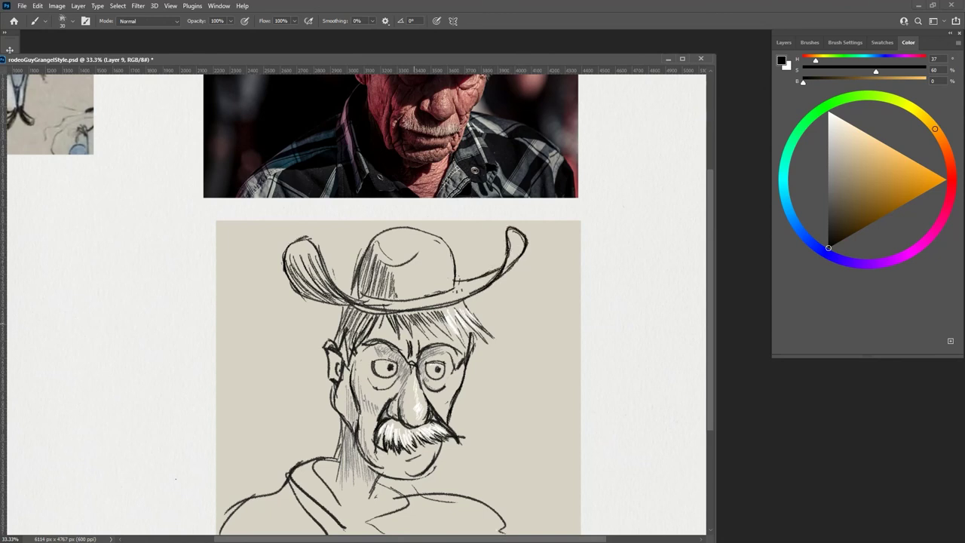
Strengthen both sides of the crown in black, add hair tufts above the left ear, and rework the chin outline.
mouse_move(709, 236)
left_mouse_down()
mouse_move(709, 171)
mouse_move(708, 286)
left_mouse_up()
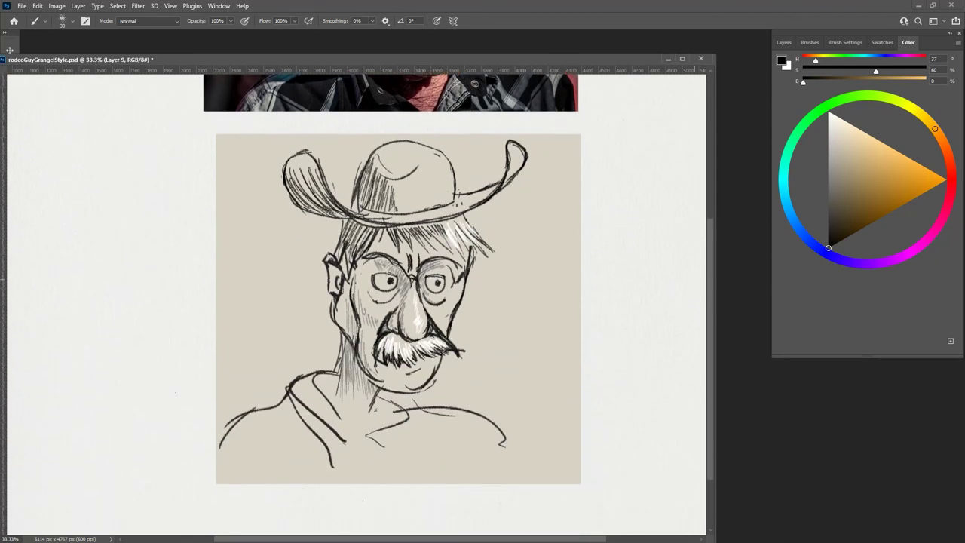
mouse_move(351, 183)
left_mouse_down()
mouse_move(359, 209)
mouse_move(372, 208)
mouse_move(313, 249)
mouse_move(327, 247)
mouse_move(335, 226)
left_mouse_up()
mouse_move(463, 214)
left_mouse_down()
mouse_move(482, 229)
mouse_move(456, 191)
mouse_move(451, 159)
left_mouse_up()
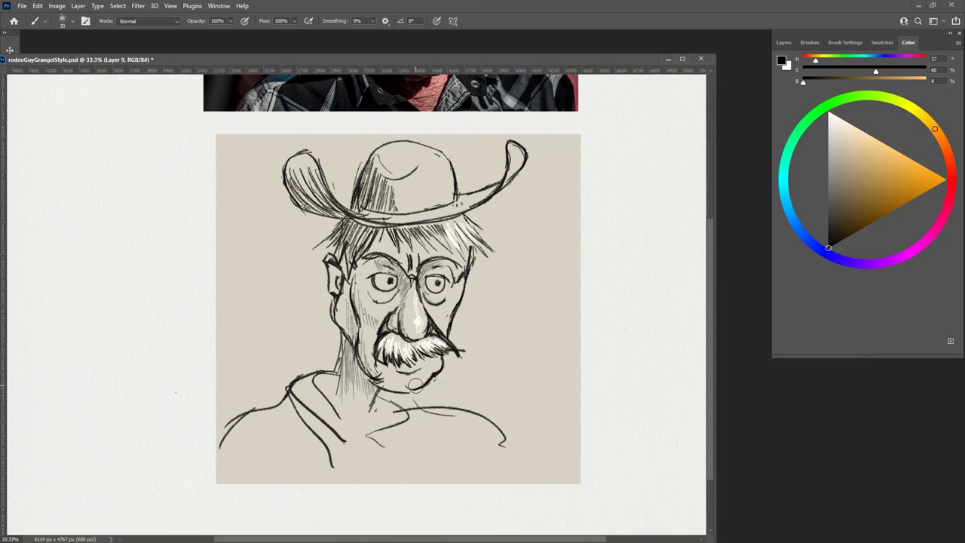
mouse_move(709, 238)
left_mouse_down()
mouse_move(709, 260)
mouse_move(710, 141)
mouse_move(705, 197)
left_mouse_up()
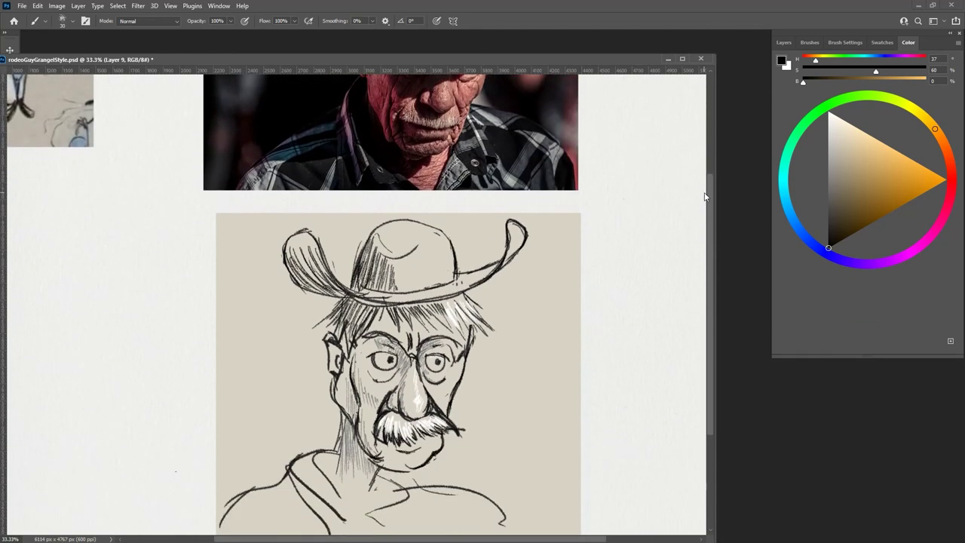